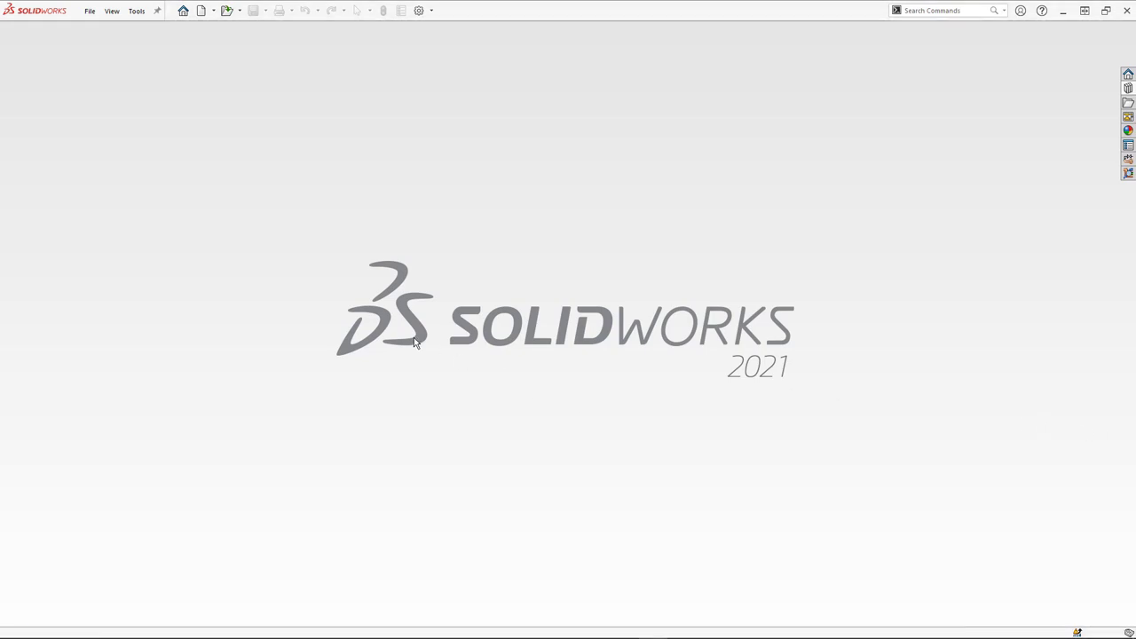
# Place a welding neck flange from the Design Library piping flanges on the pump valve at its default size
pyautogui.press('Escape')
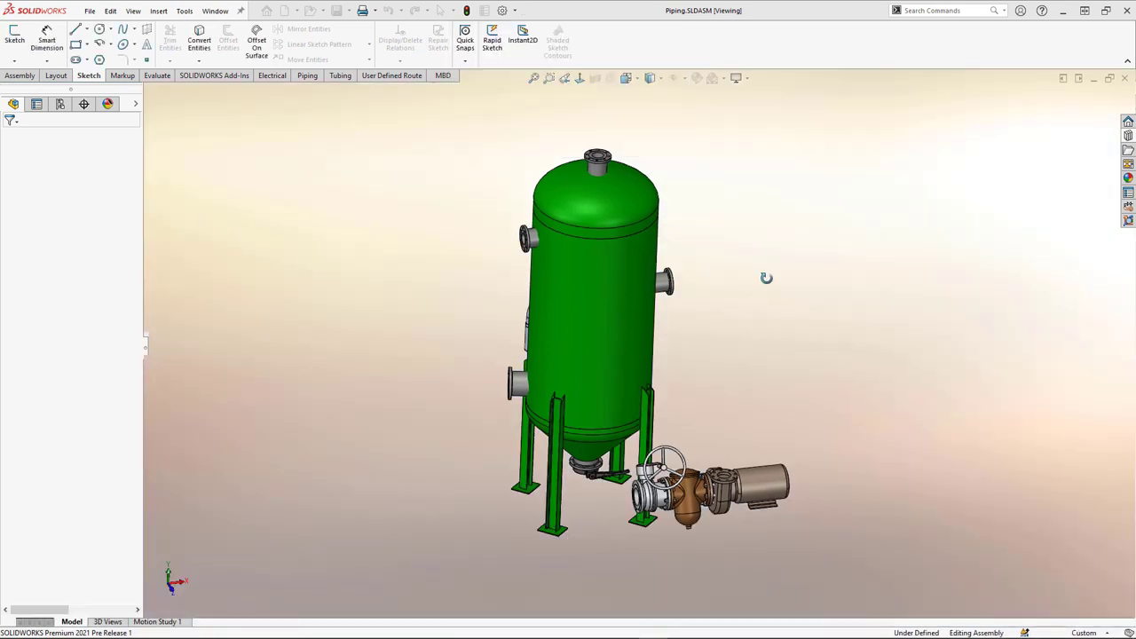
pyautogui.moveTo(766, 278); pyautogui.dragTo(730, 396, button='middle')
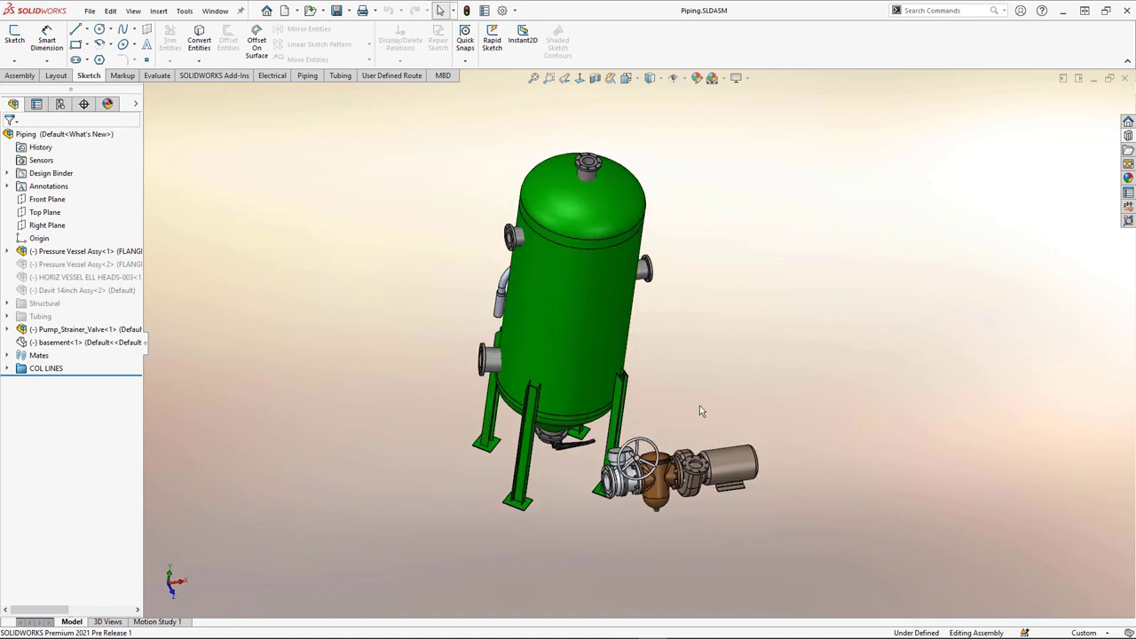
pyautogui.click(1128, 134)
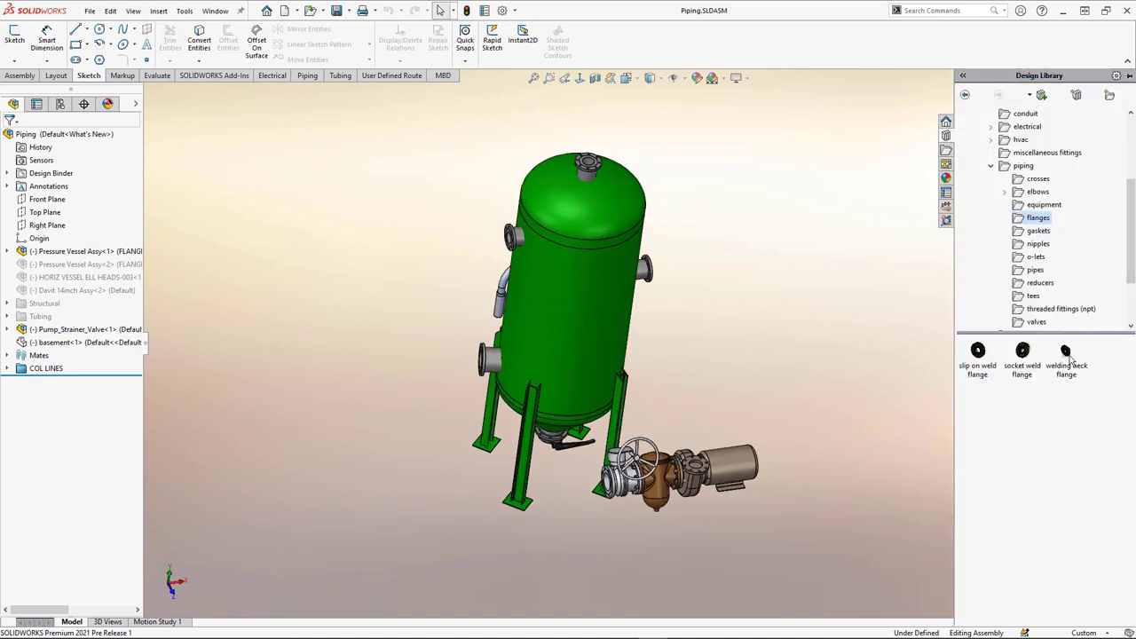
pyautogui.moveTo(1066, 355); pyautogui.dragTo(610, 487)
pyautogui.click(540, 357)
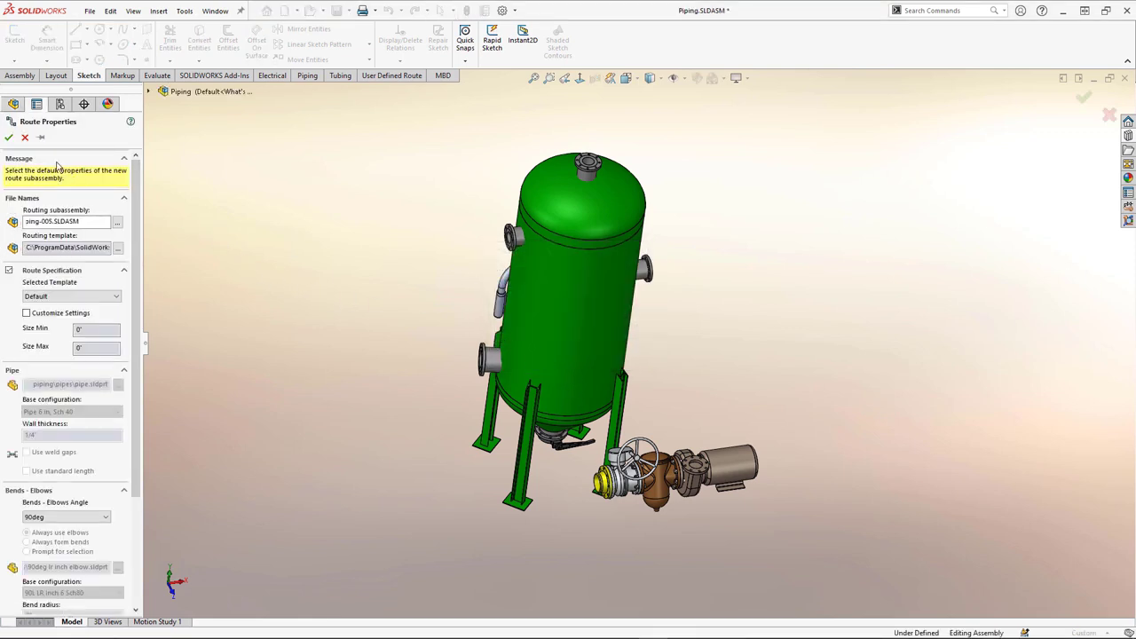
# Add a WNeck Flange 150-NPS6 on the vessel's left nozzle and extend the pump-side pipe end left
pyautogui.click(8, 138)
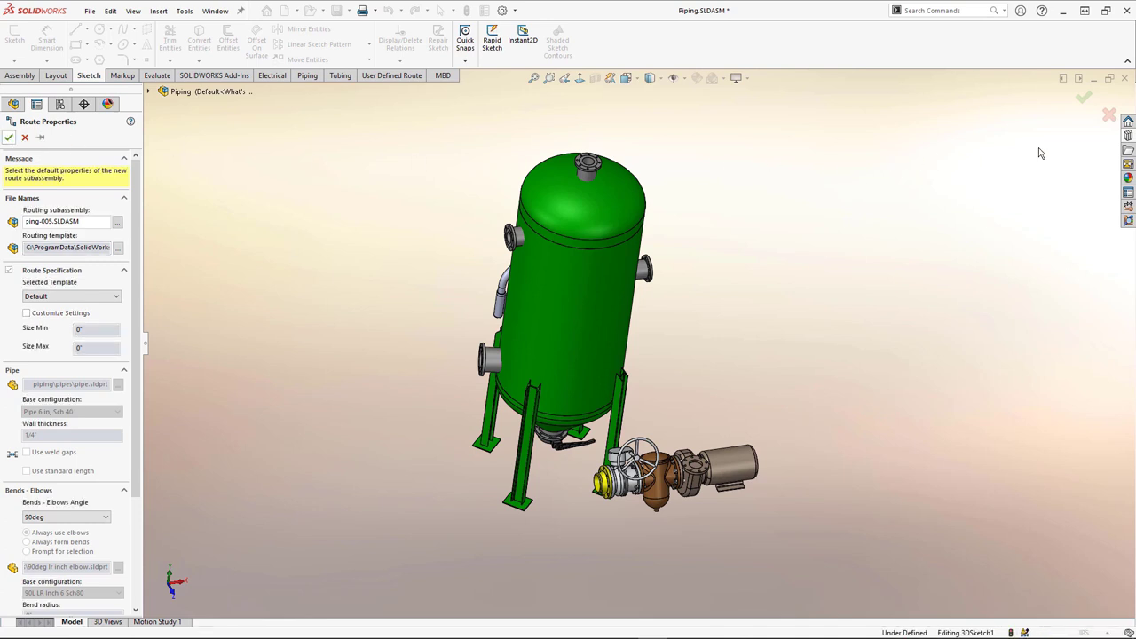
pyautogui.click(1129, 136)
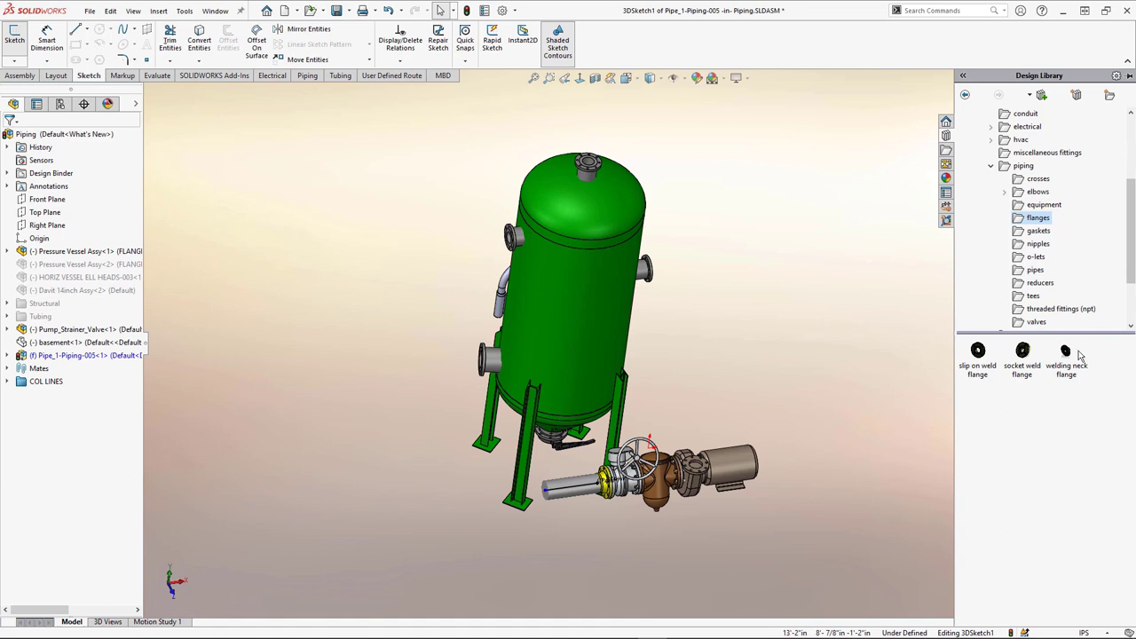
pyautogui.moveTo(1068, 355); pyautogui.dragTo(488, 366)
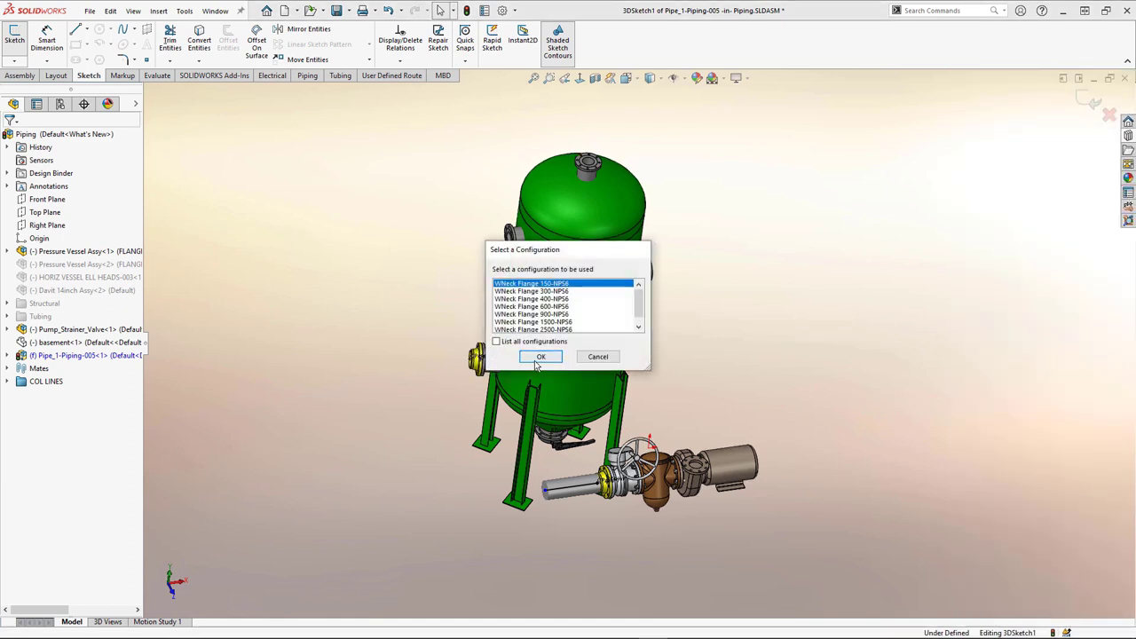
pyautogui.click(535, 364)
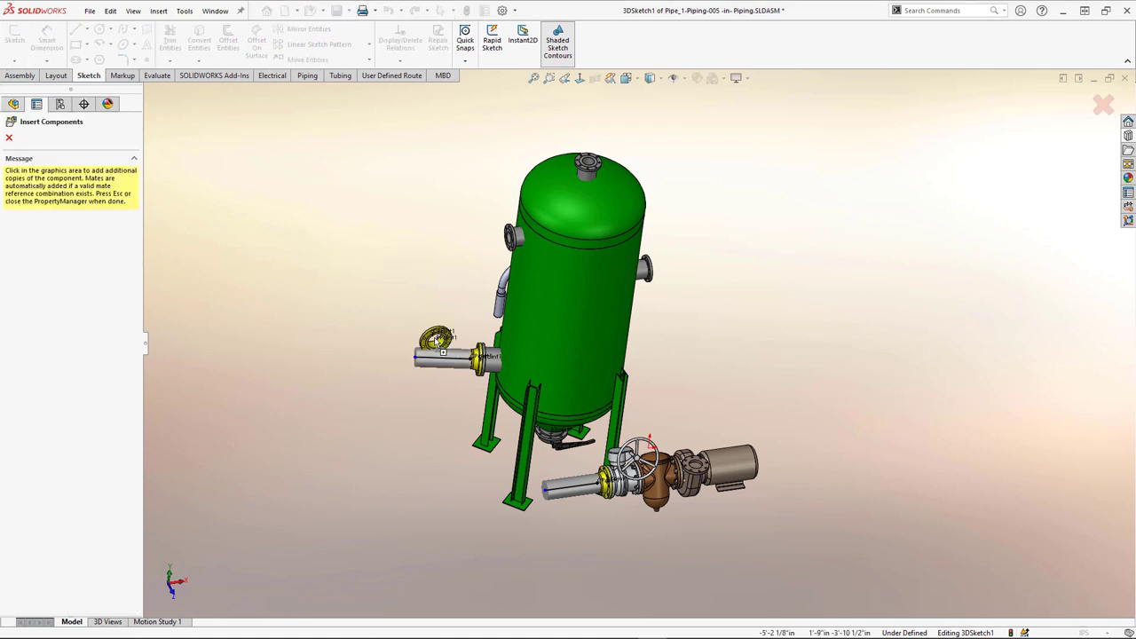
pyautogui.press('Escape')
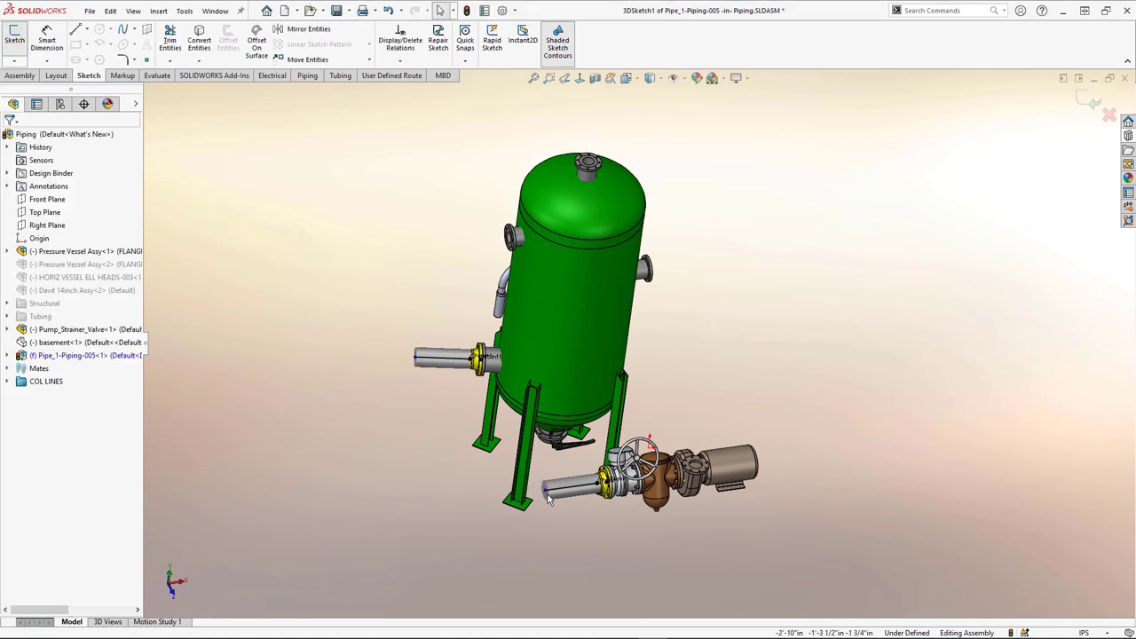
pyautogui.moveTo(546, 493); pyautogui.dragTo(462, 508)
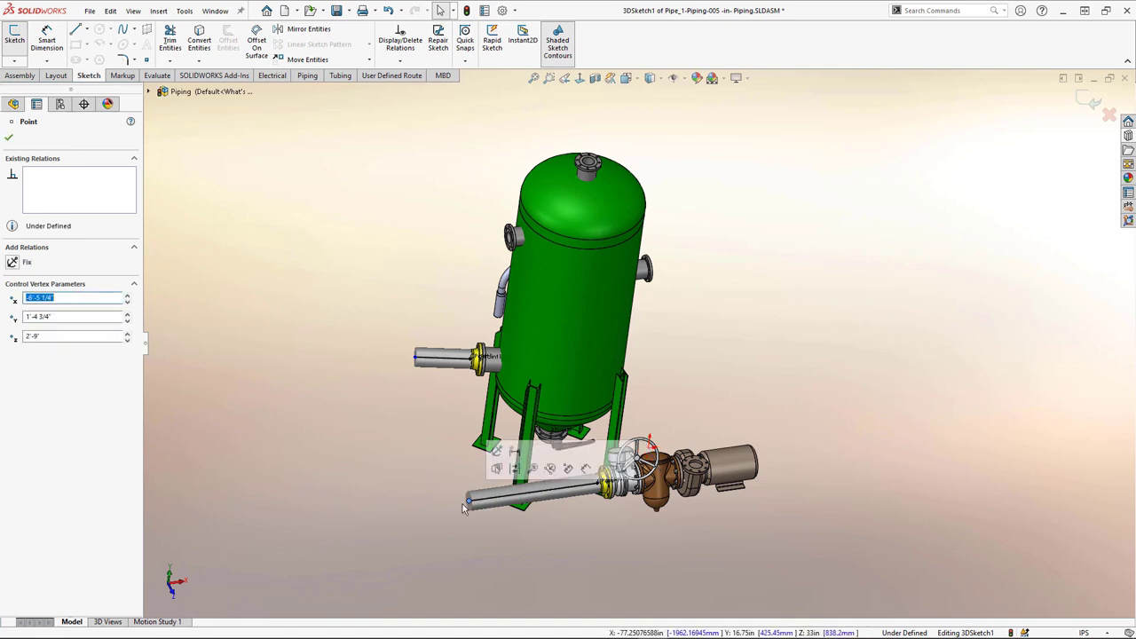
pyautogui.click(405, 474)
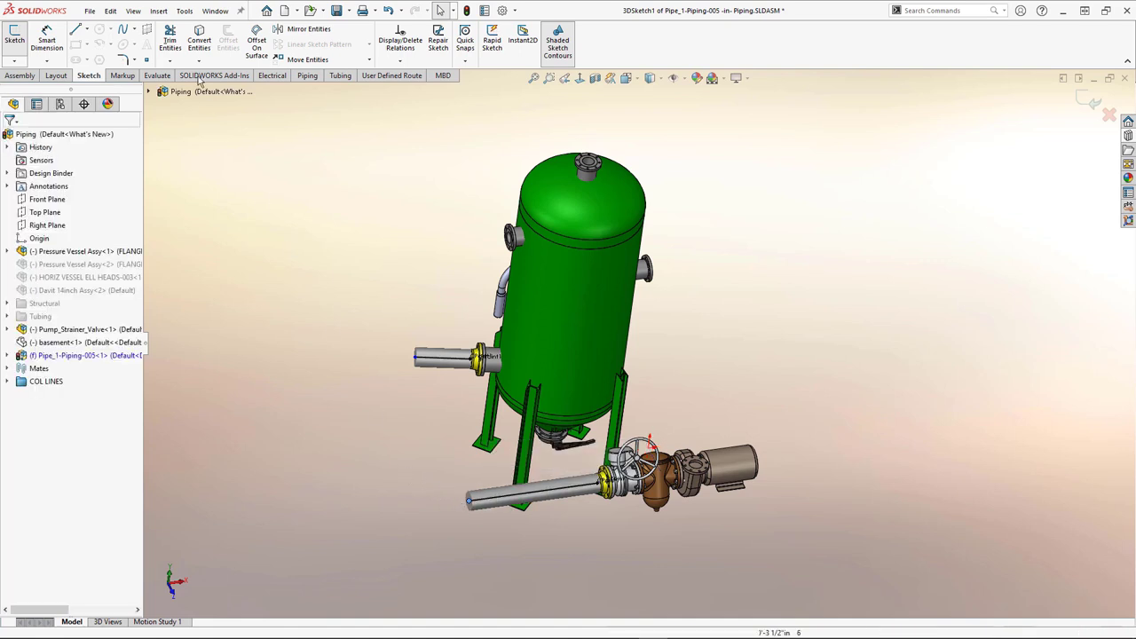
# Sketch trial upward and diagonal route lines from the pump-side pipe end
pyautogui.click(76, 30)
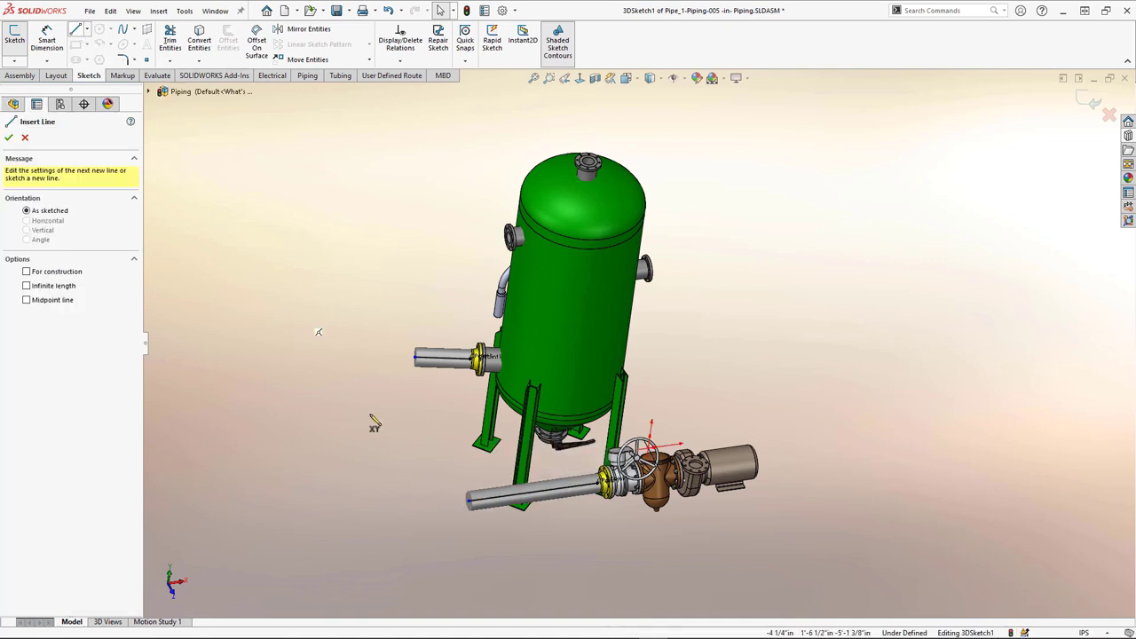
pyautogui.click(471, 502)
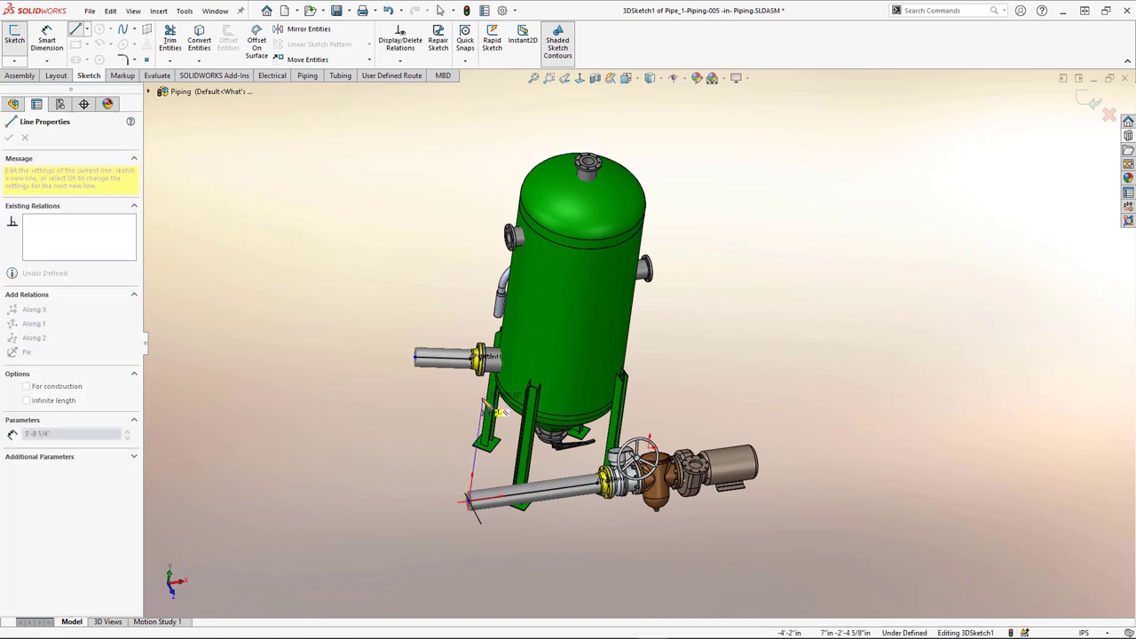
pyautogui.click(483, 396)
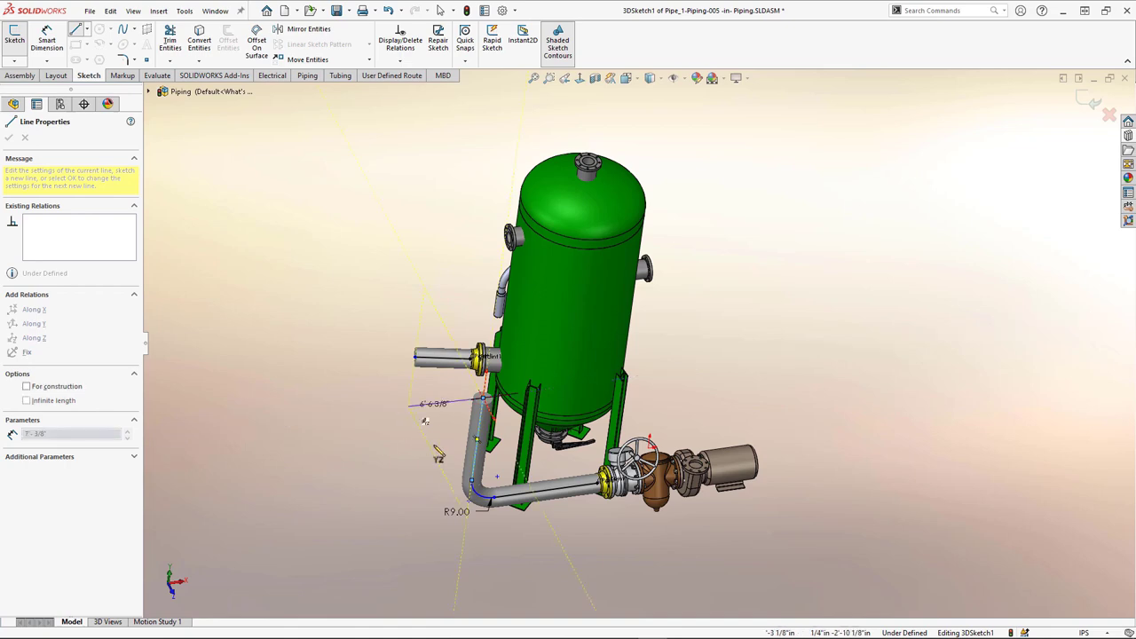
pyautogui.click(529, 465)
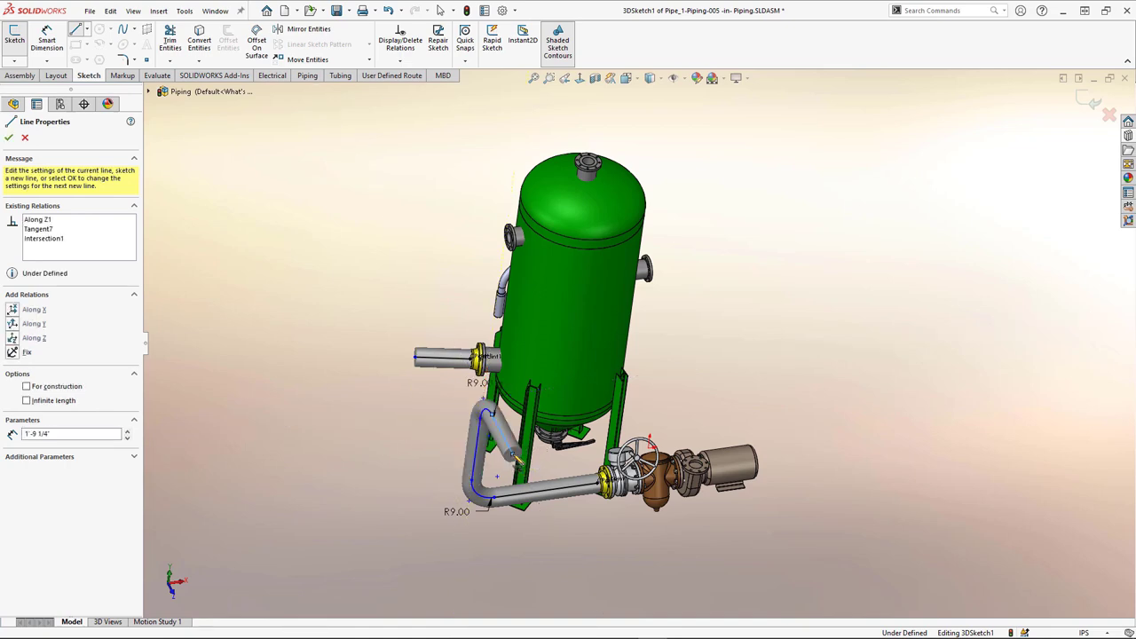
pyautogui.press('Escape')
# Delete the trial route lines and select both open pipe ends together
pyautogui.scroll(-2, 502, 508)
pyautogui.scroll(-1, 467, 515)
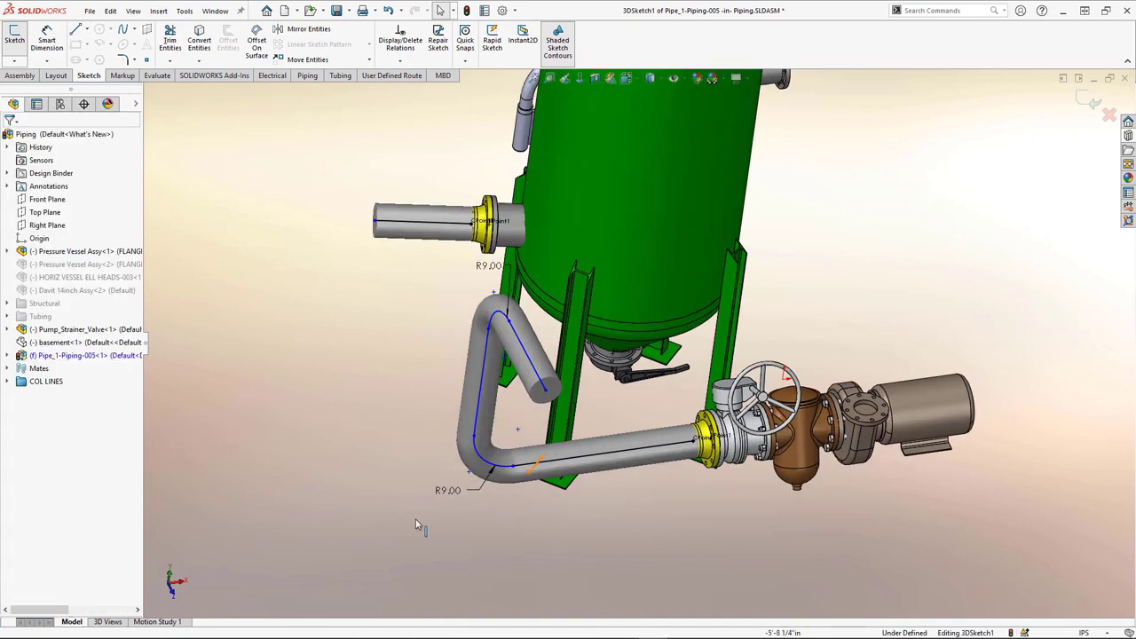
pyautogui.moveTo(410, 520); pyautogui.dragTo(599, 291)
pyautogui.press('Delete')
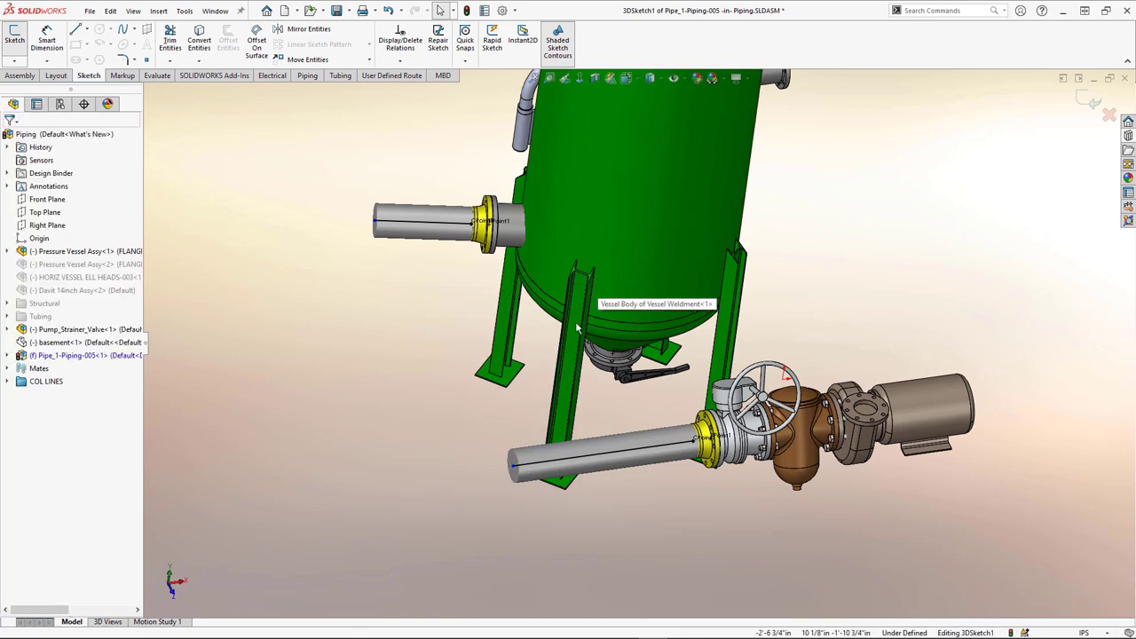
pyautogui.click(511, 465)
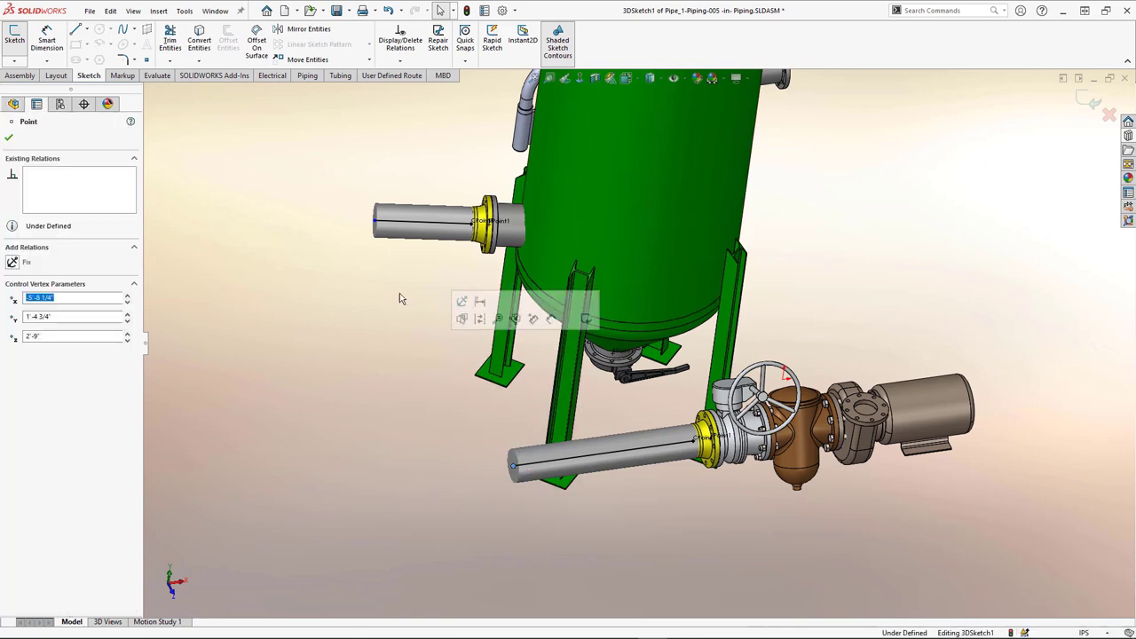
pyautogui.keyDown('ctrl'); pyautogui.click(376, 223); pyautogui.keyUp('ctrl')
# Auto-route a pipe between the two open ends using the X,Z,Y route solution
pyautogui.rightClick(376, 222)
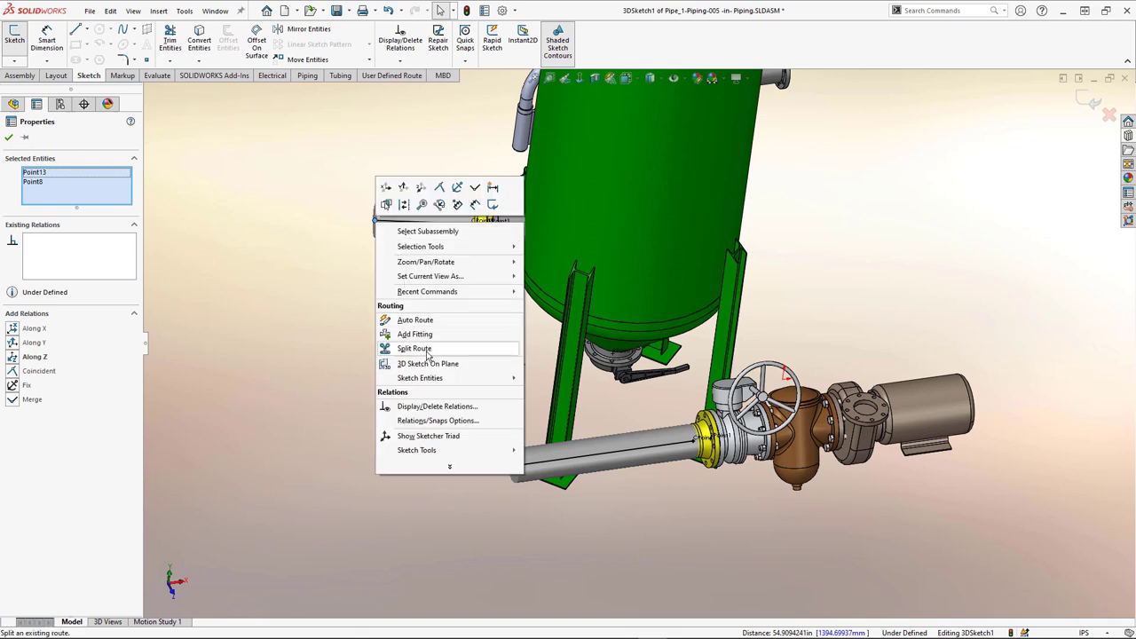
pyautogui.click(450, 321)
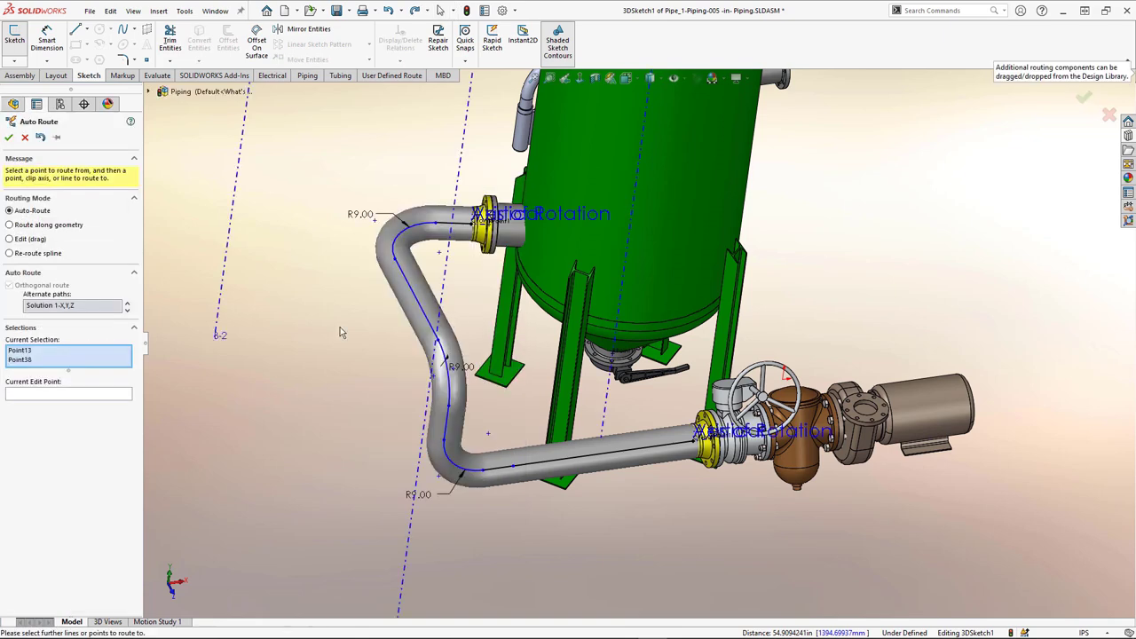
pyautogui.scroll(-1, 102, 304)
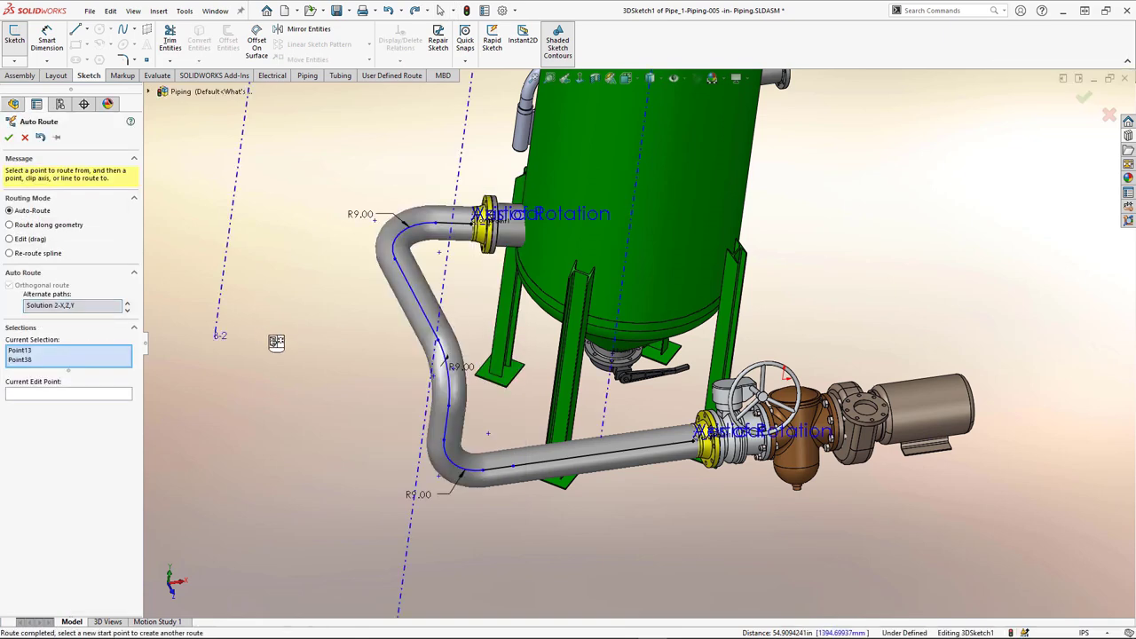
pyautogui.press('Down')
pyautogui.press('Down')
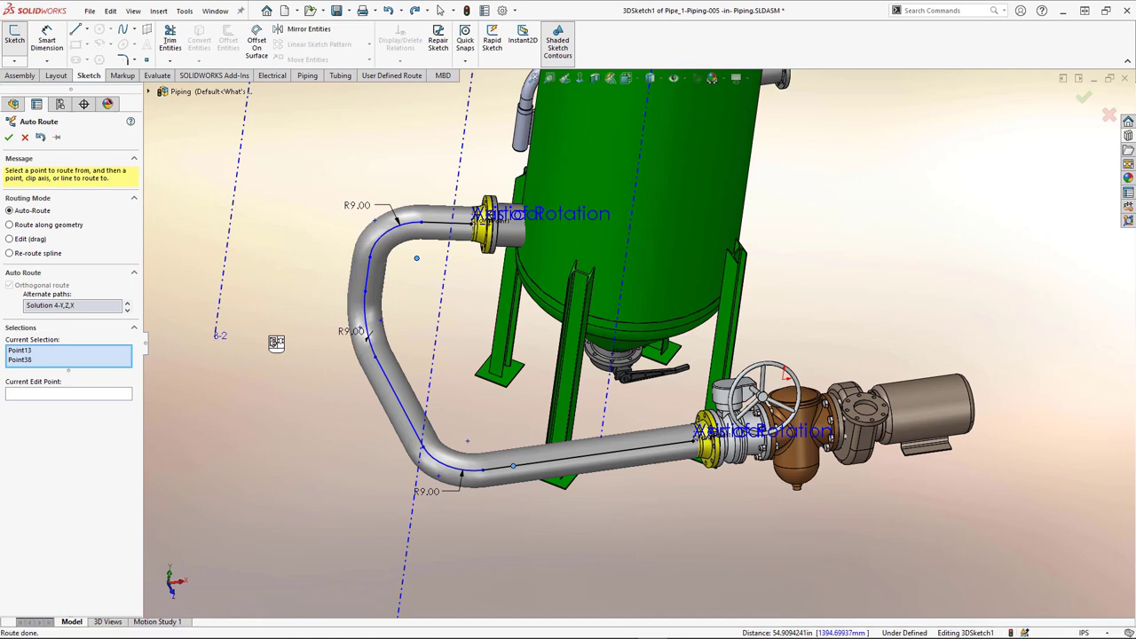
pyautogui.press('Down')
pyautogui.press('Down')
pyautogui.press('Down')
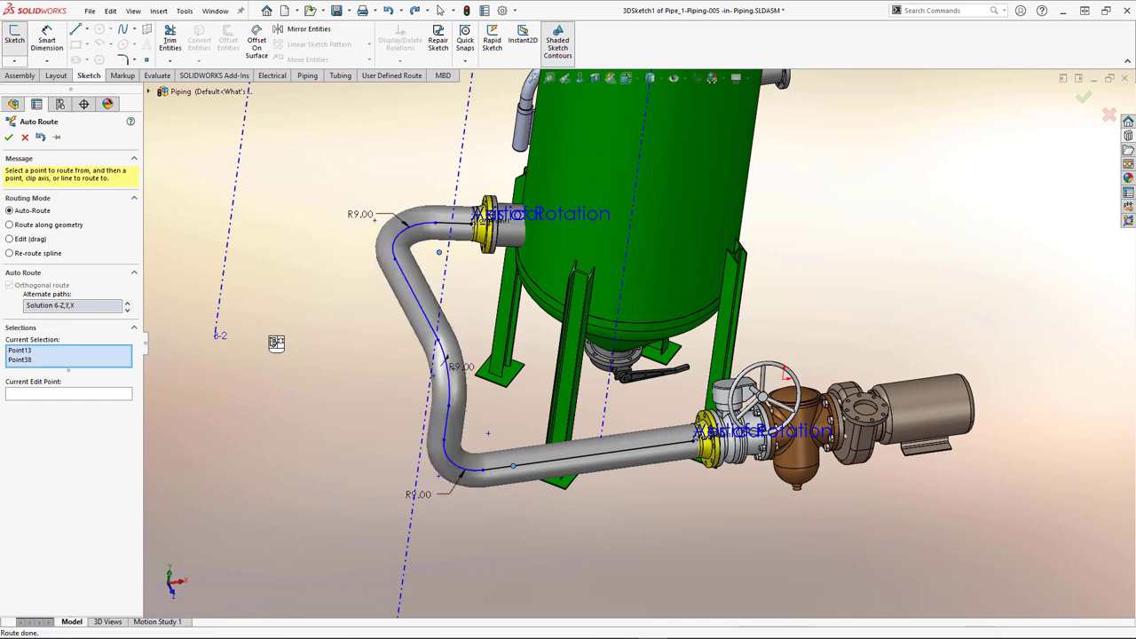
pyautogui.press('Home')
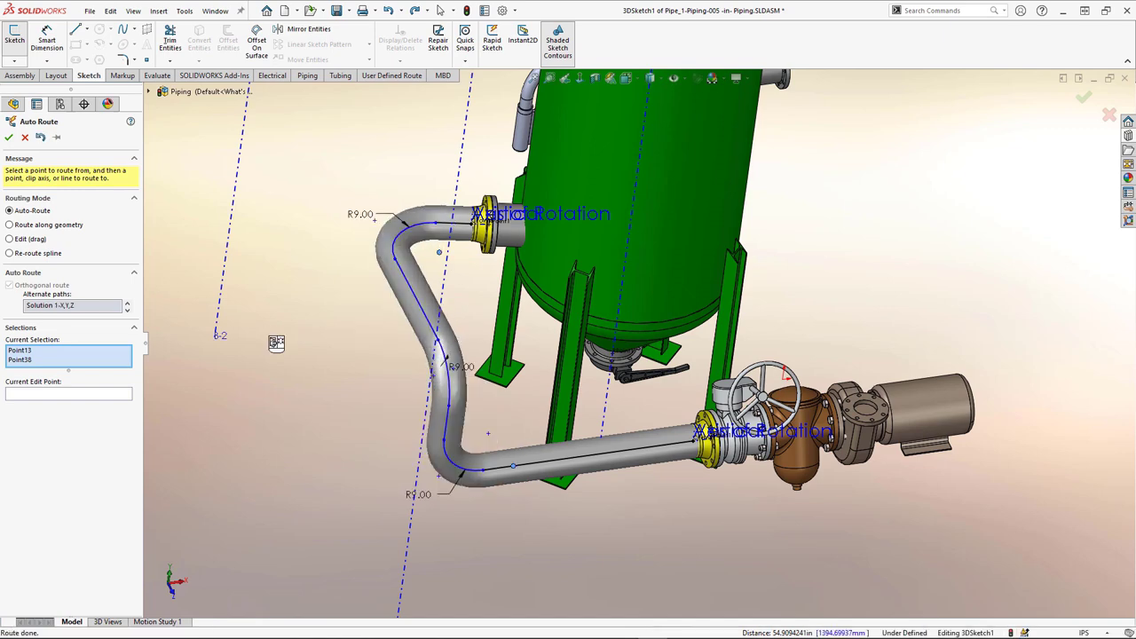
pyautogui.press('Down')
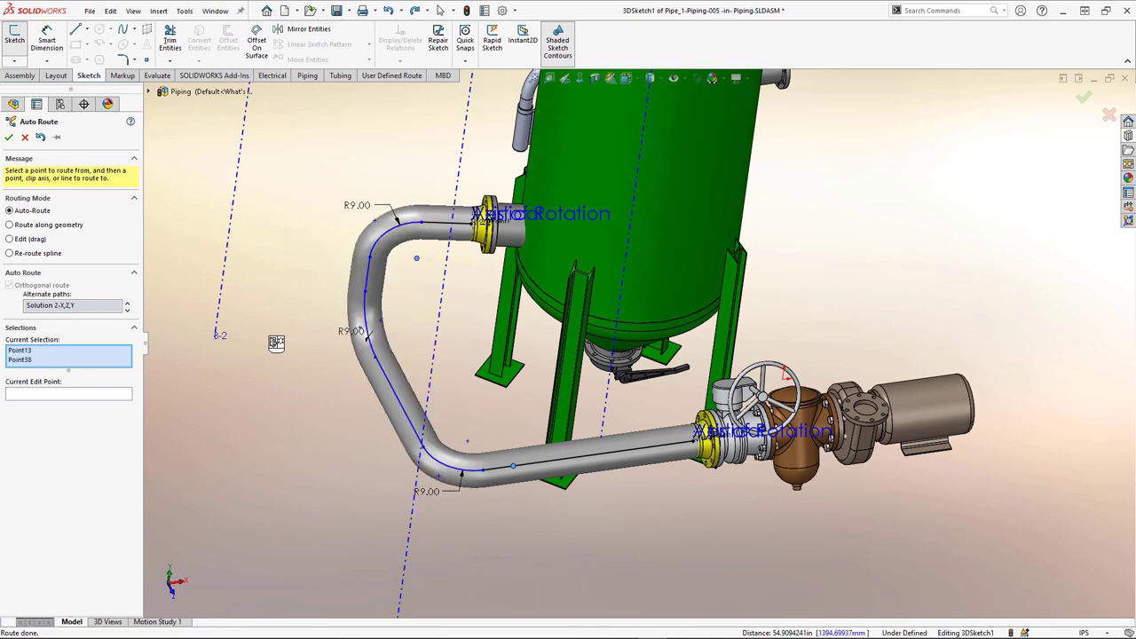
pyautogui.click(9, 138)
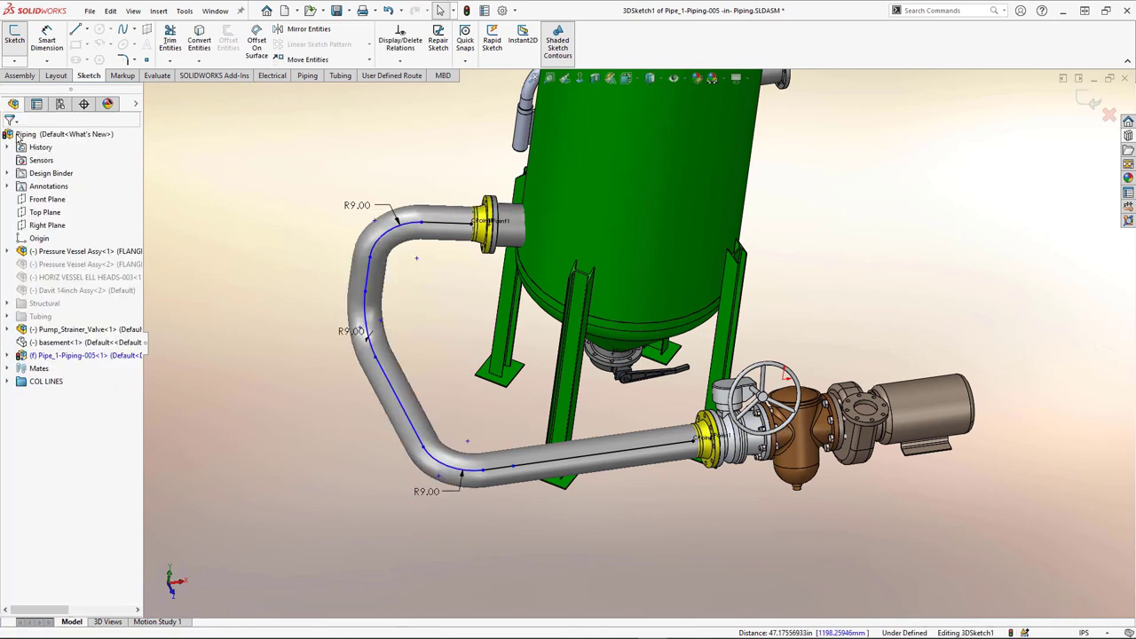
# Dimension the top straight run at 18.50 and exit the route sketch
pyautogui.click(47, 40)
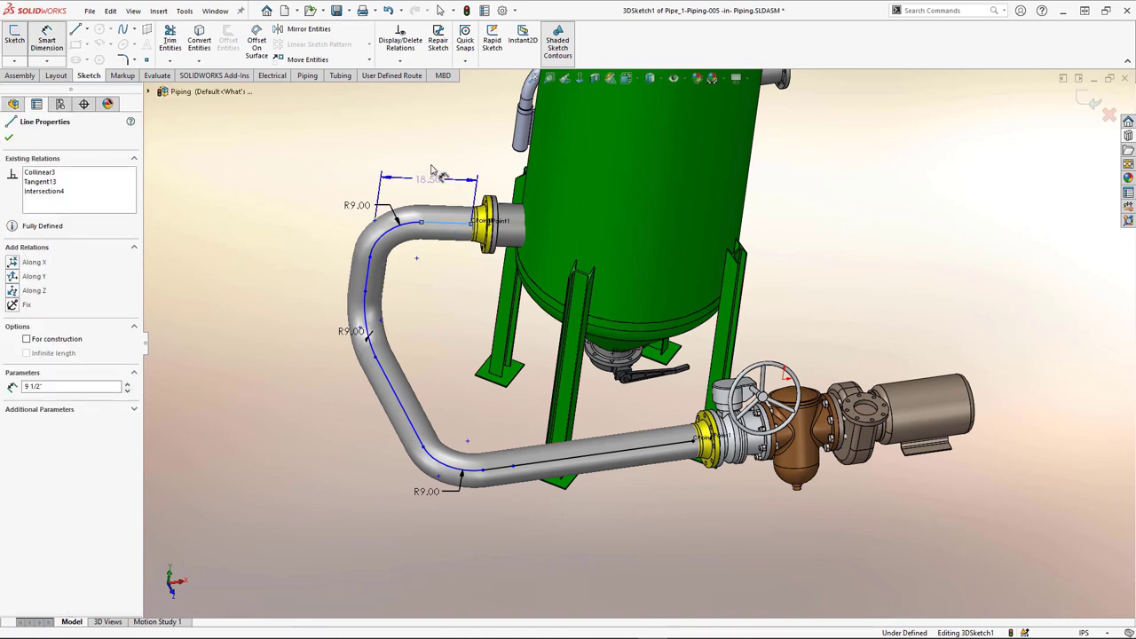
pyautogui.click(436, 154)
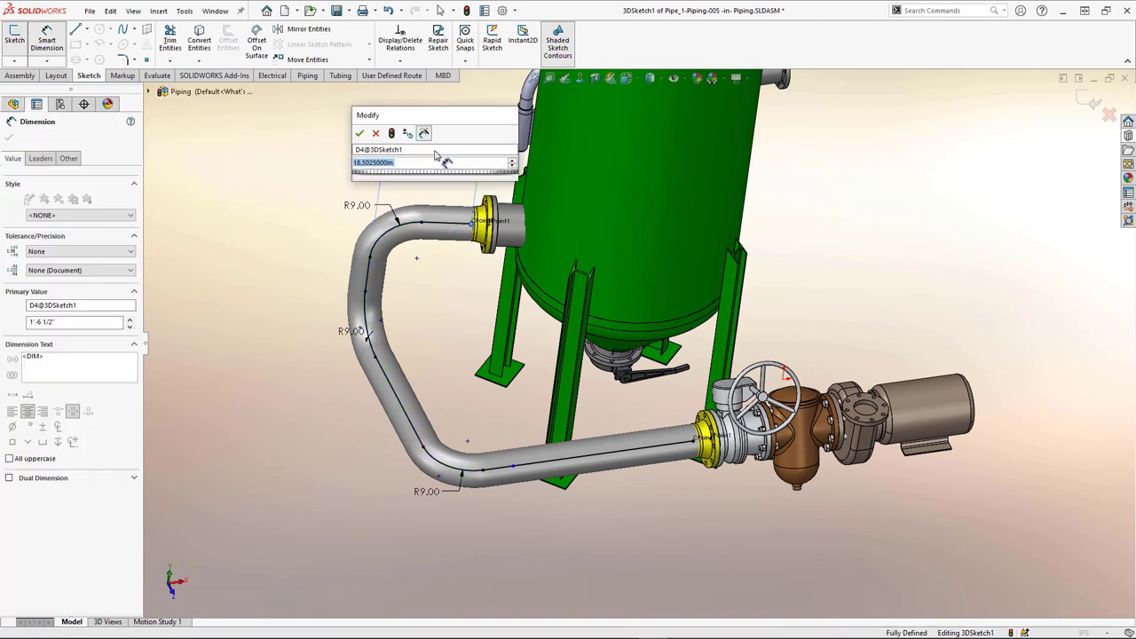
pyautogui.click(362, 128)
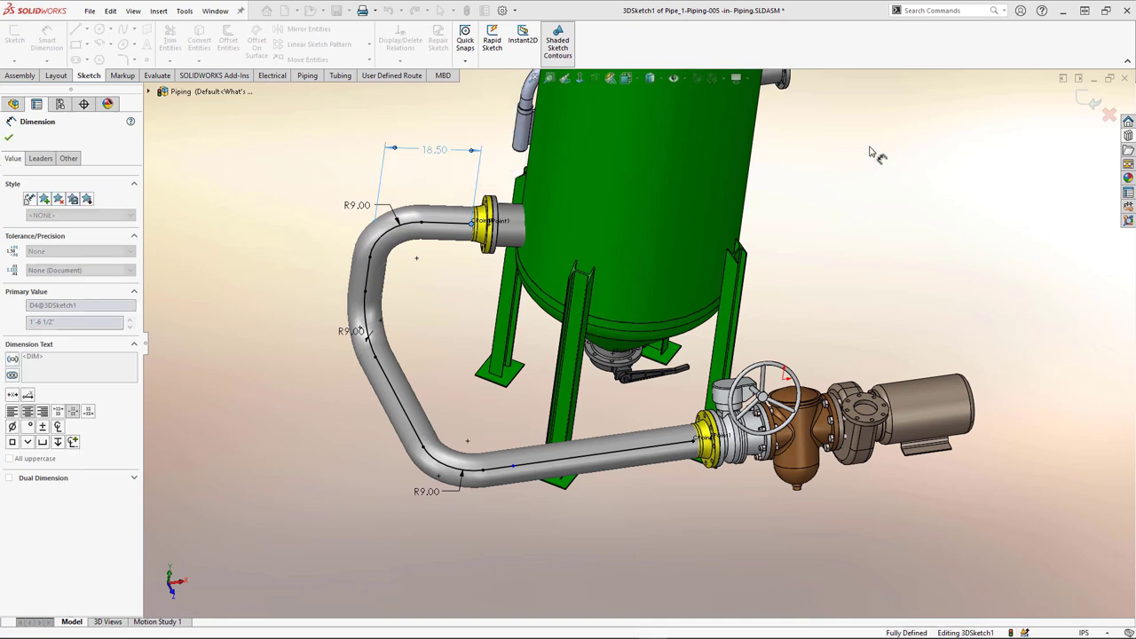
pyautogui.click(1085, 102)
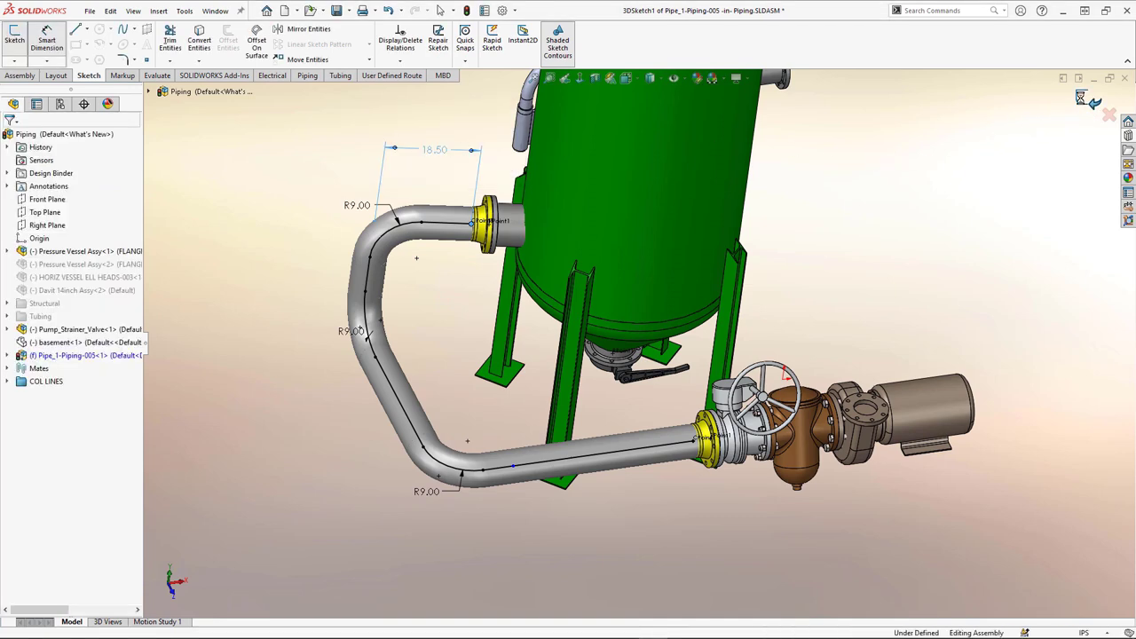
pyautogui.click(1081, 98)
# Leave route editing, view the piping from a level angle, and save Piping.SLDASM
pyautogui.click(1092, 103)
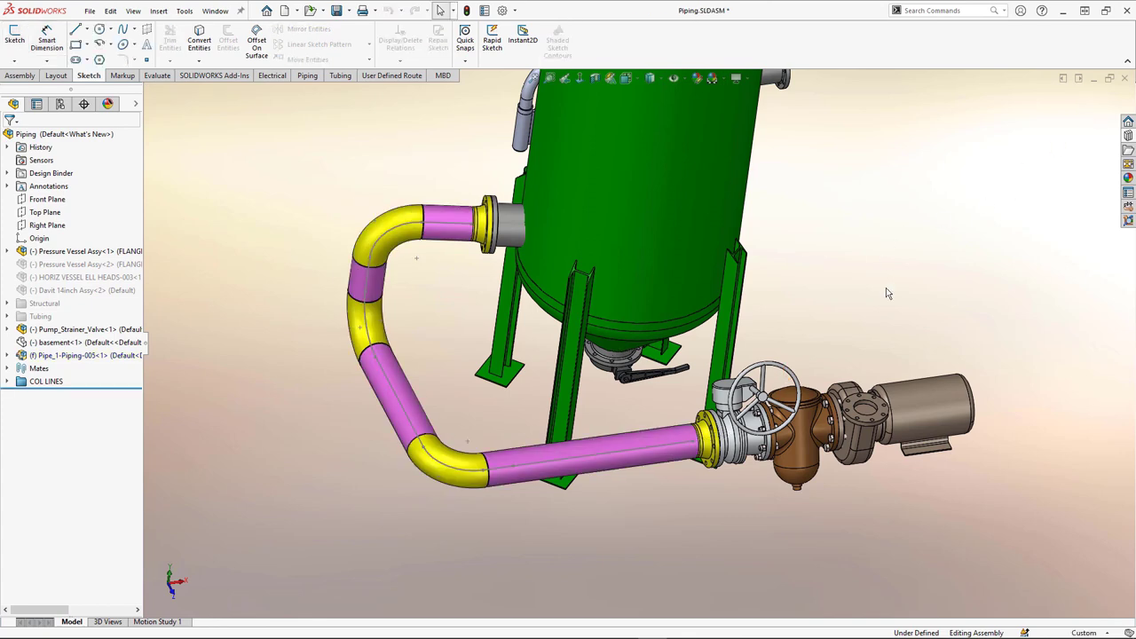
pyautogui.moveTo(851, 286); pyautogui.dragTo(862, 224, button='middle')
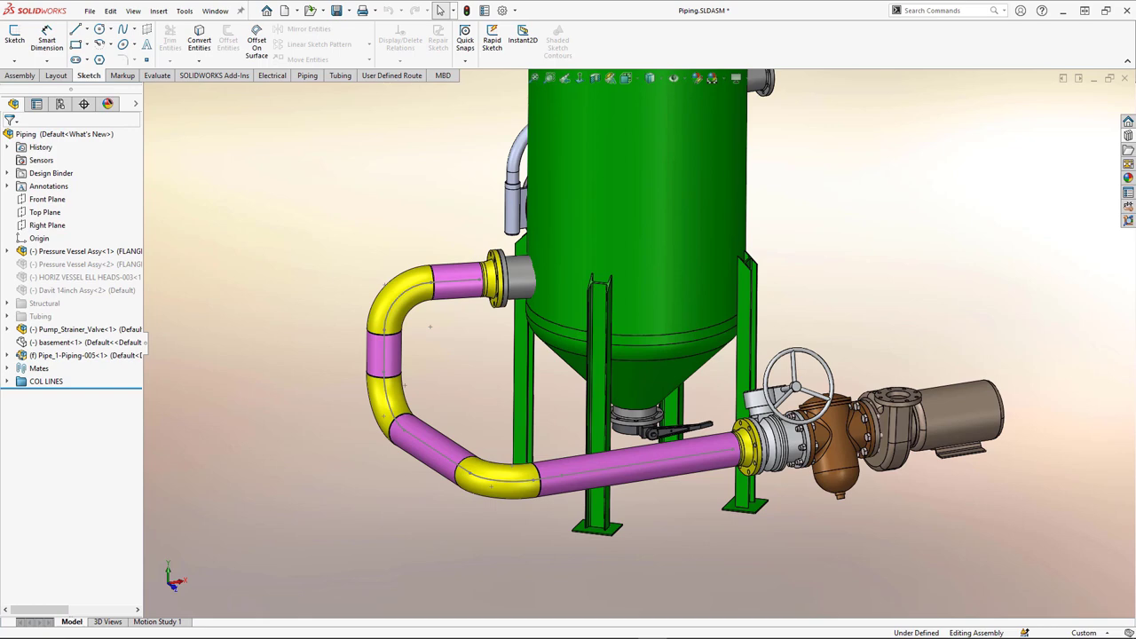
pyautogui.hotkey('ctrl', 's')
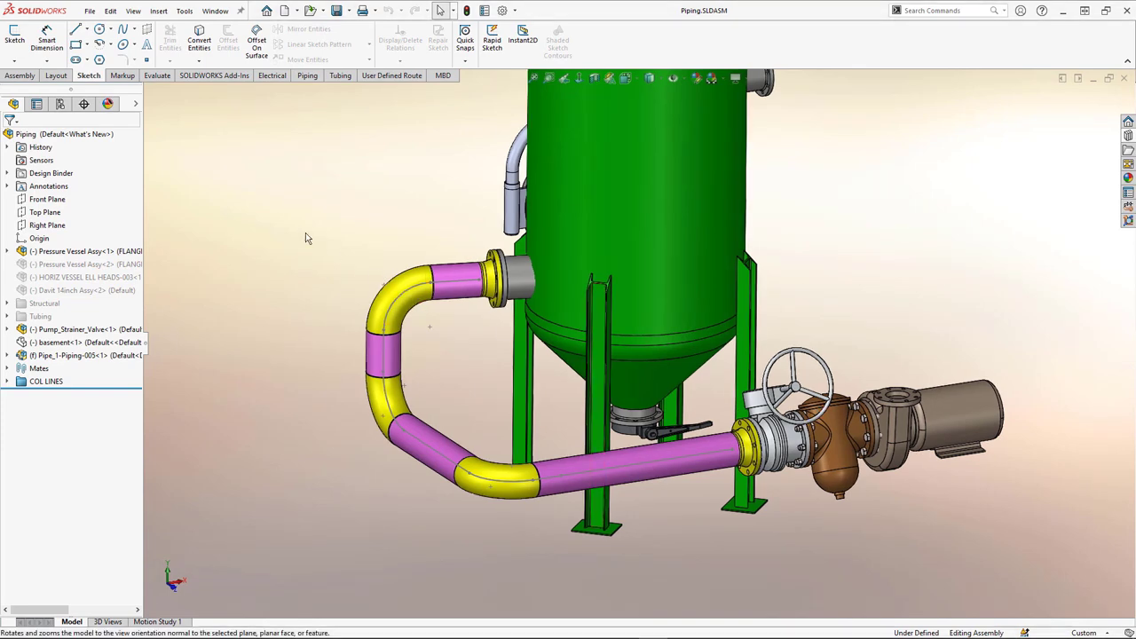
# Open Flange.SLDPRT and launch the Routing Library Manager from Tools > Routing > Routing Tools
pyautogui.press('Escape')
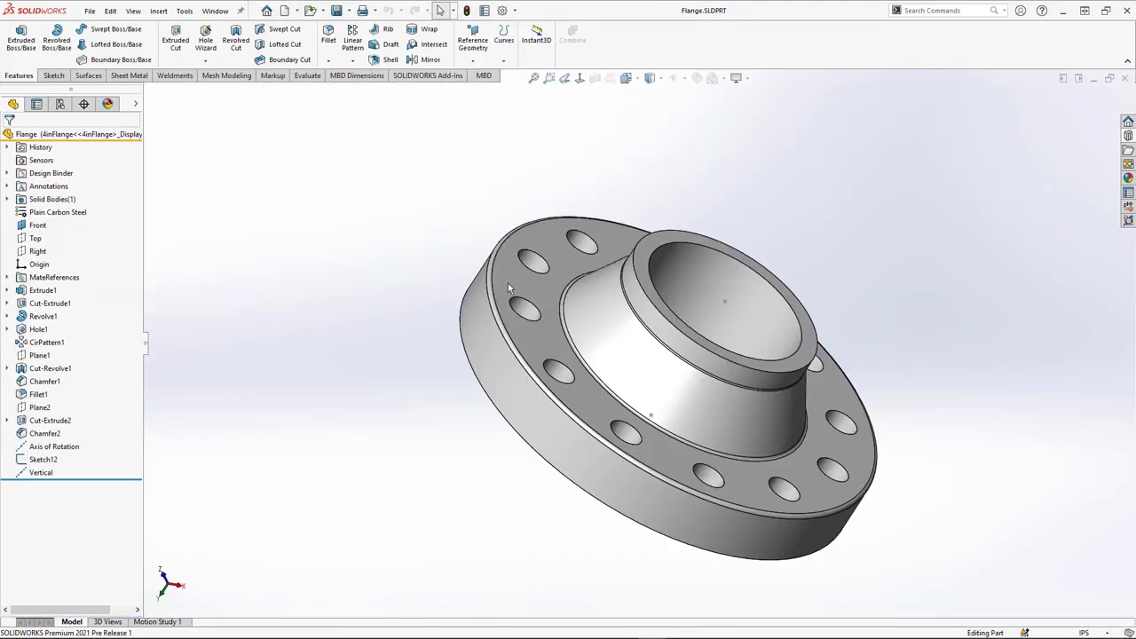
pyautogui.moveTo(510, 294); pyautogui.dragTo(532, 286, button='middle')
pyautogui.click(184, 10)
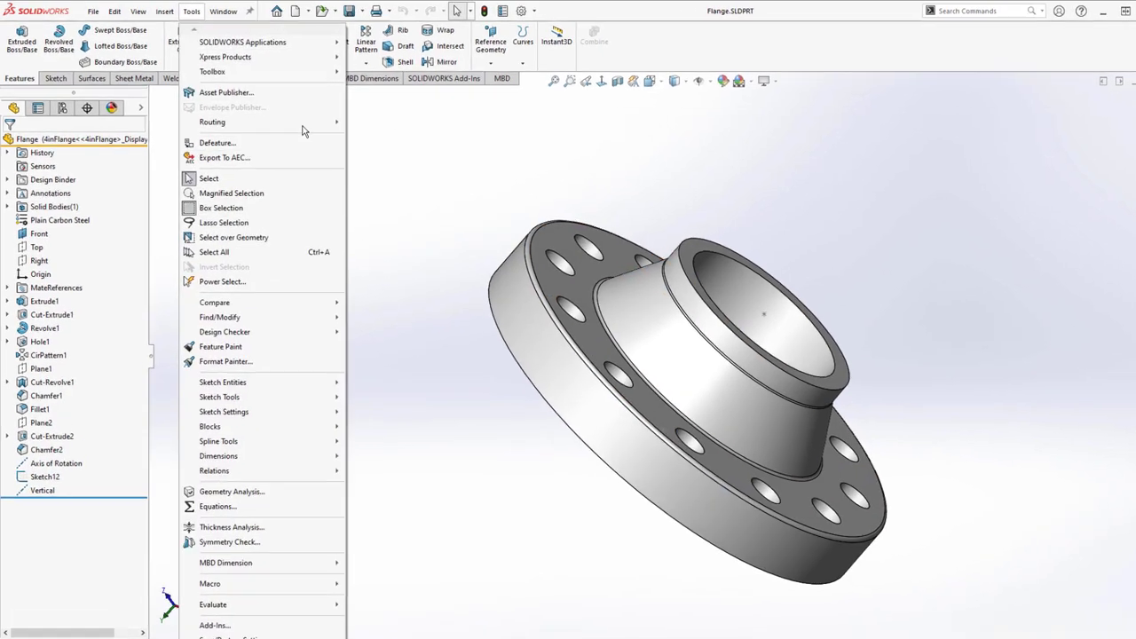
pyautogui.moveTo(302, 124)
pyautogui.moveTo(443, 183)
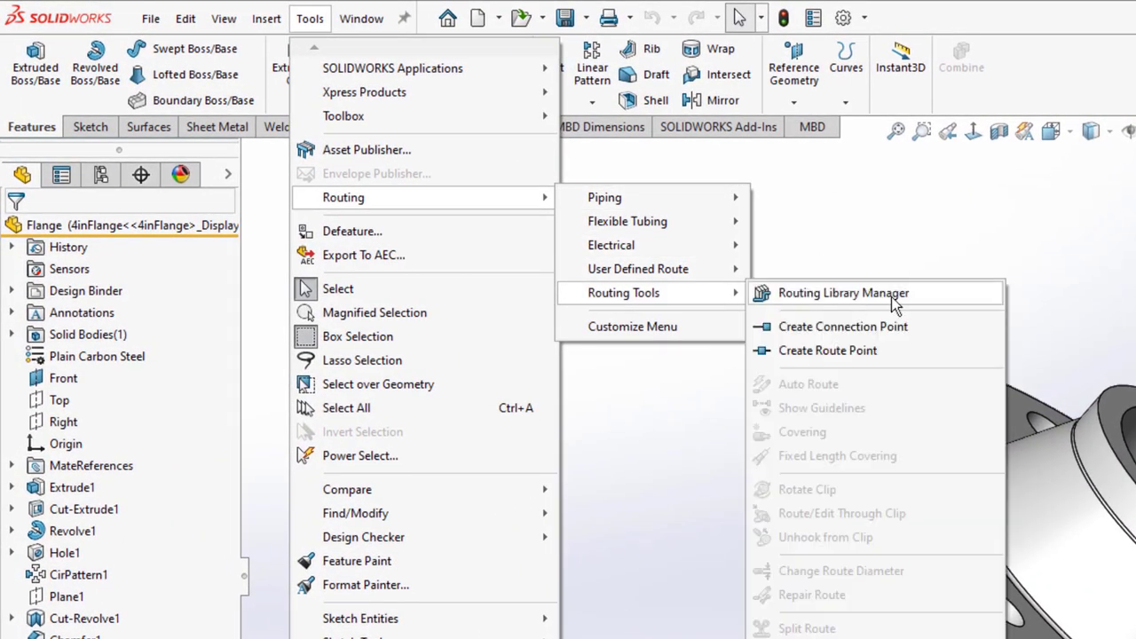
pyautogui.click(940, 302)
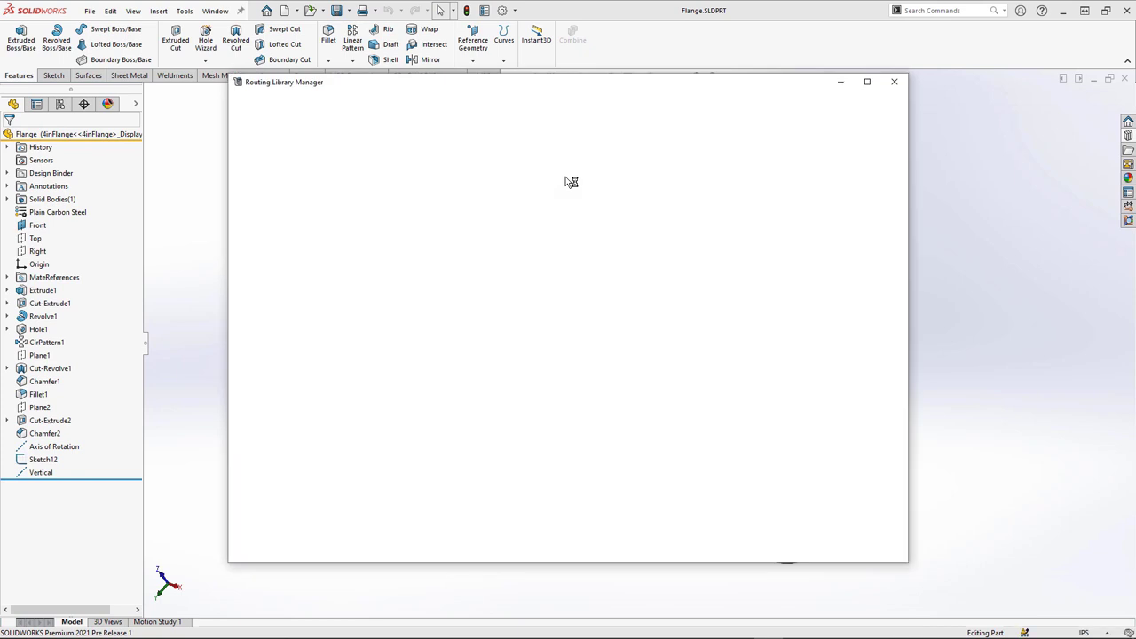
# In the Routing Component Wizard, set route type Piping and component type End Flange
pyautogui.click(346, 167)
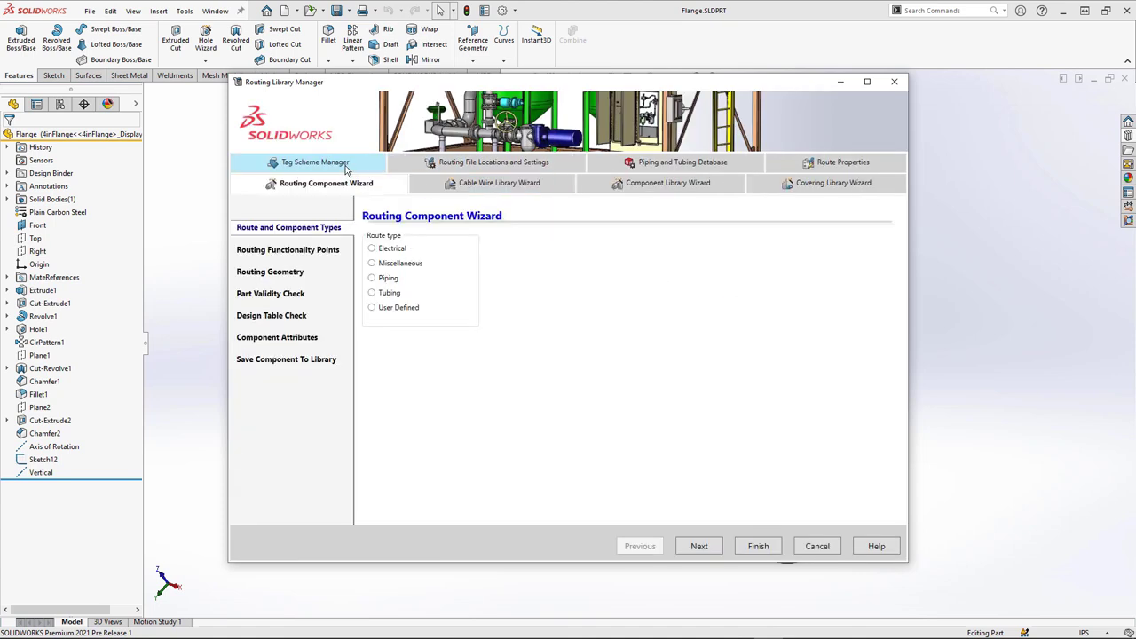
pyautogui.click(375, 281)
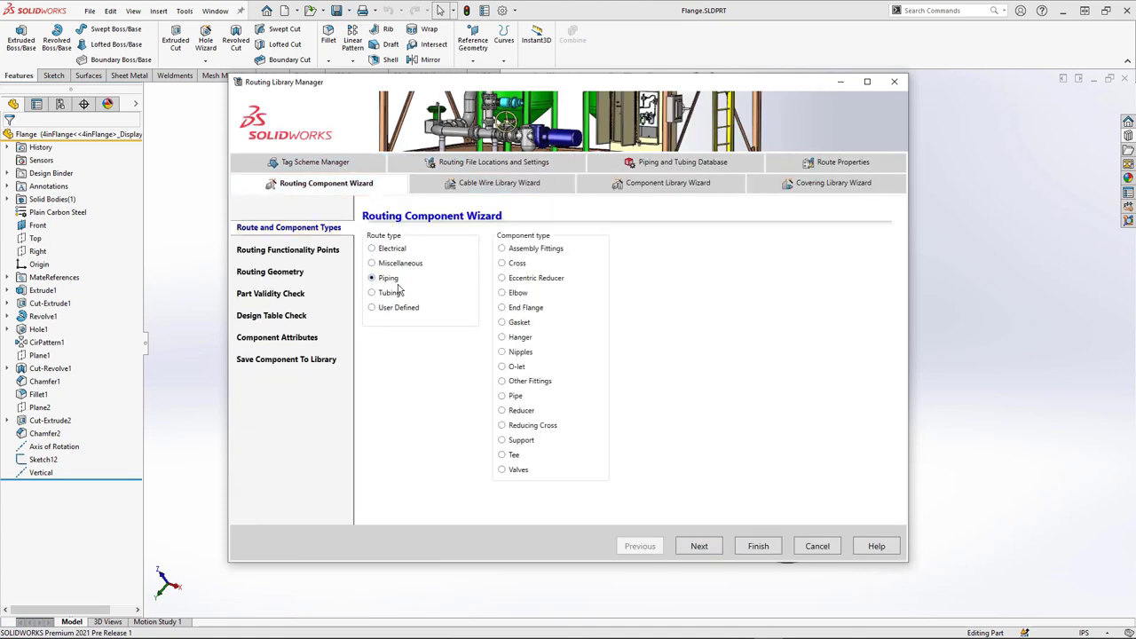
pyautogui.click(504, 308)
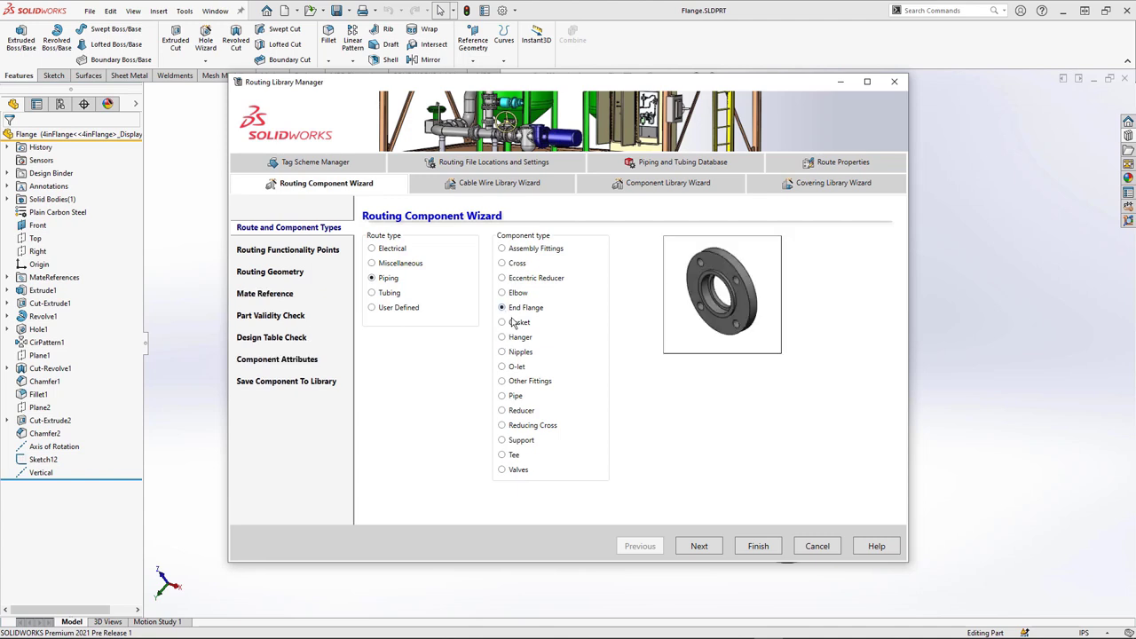
# Add required connection point CPoint1 at Point4@Sketch12, reversed from the Top plane direction
pyautogui.click(700, 545)
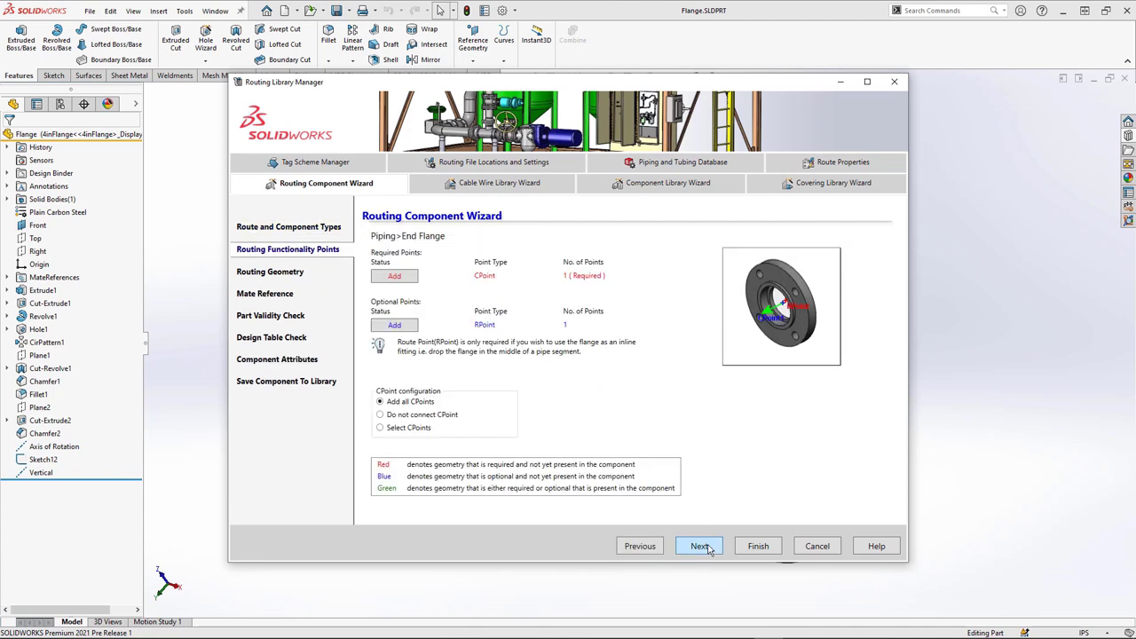
pyautogui.click(404, 279)
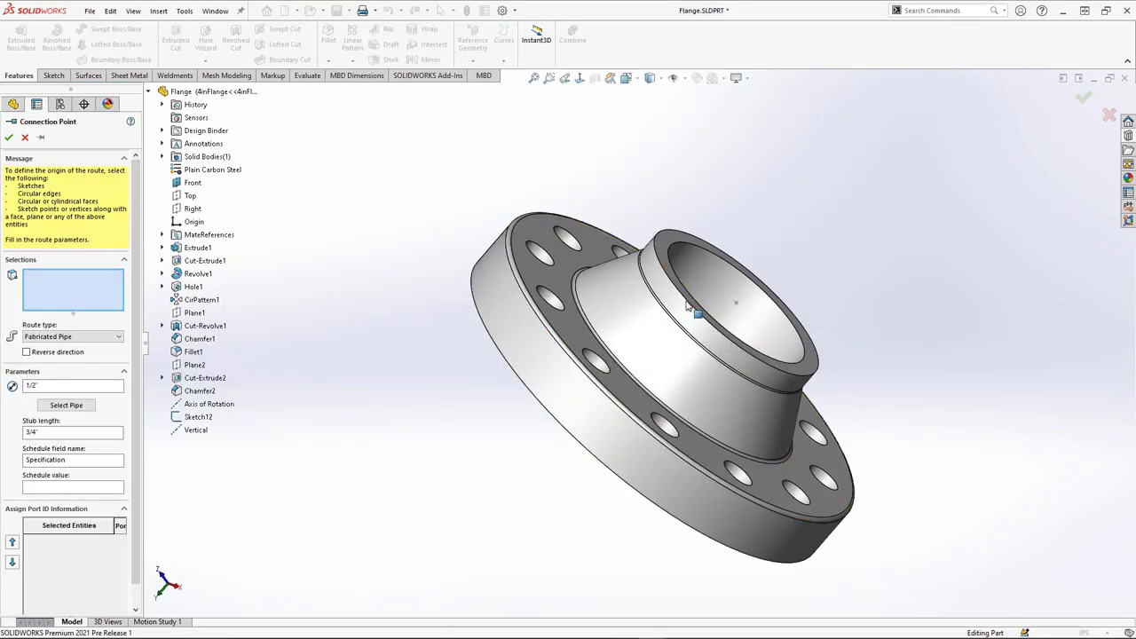
pyautogui.click(737, 304)
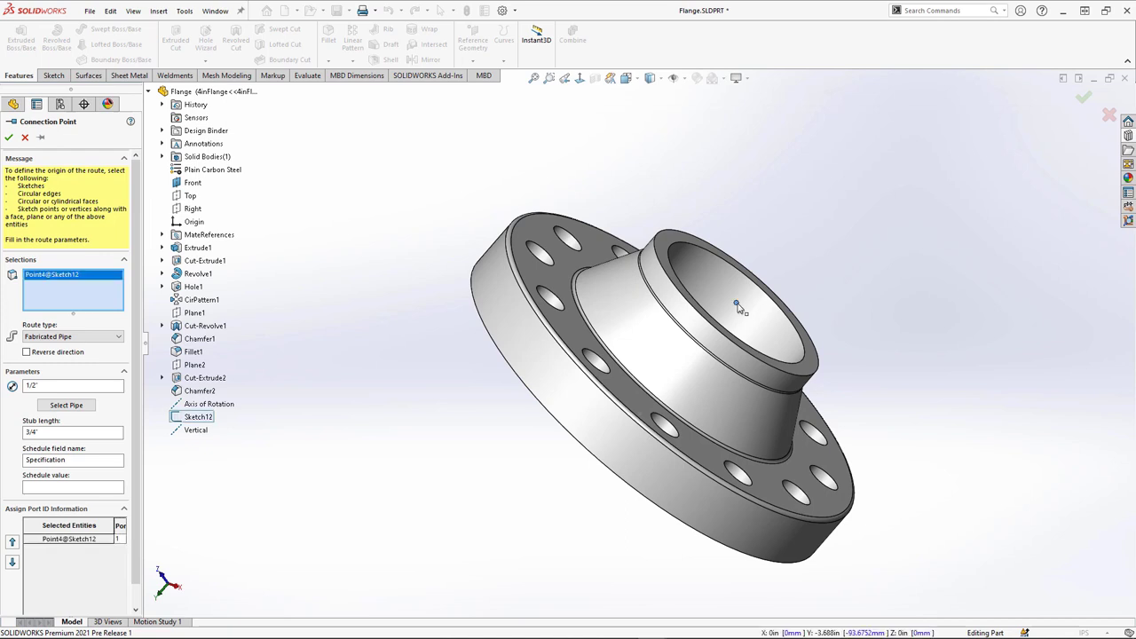
pyautogui.click(189, 196)
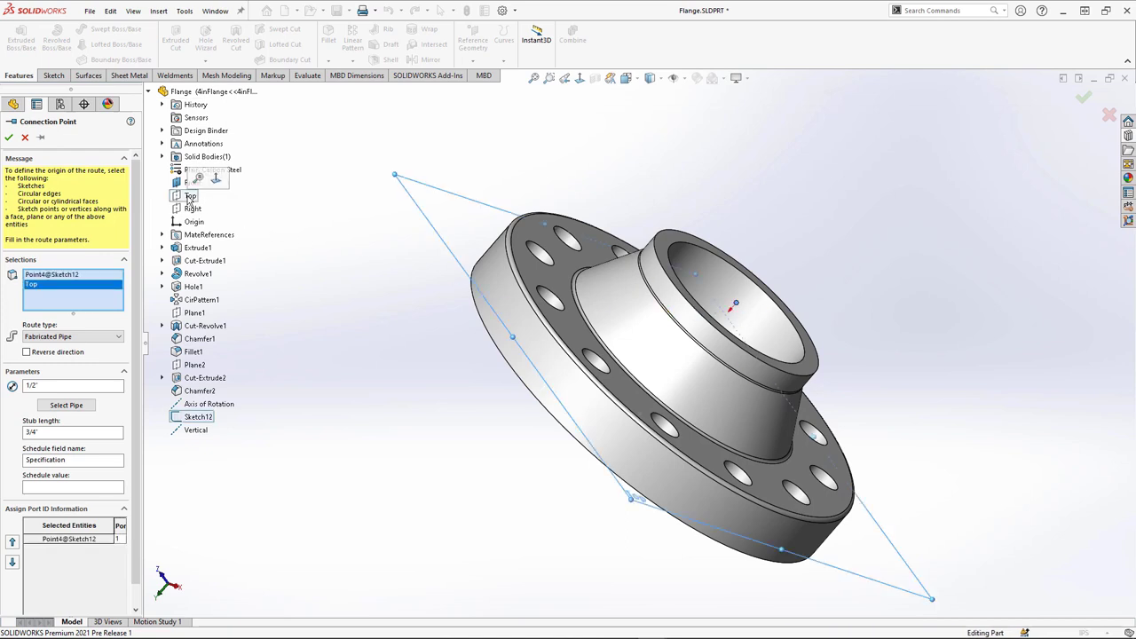
pyautogui.click(27, 352)
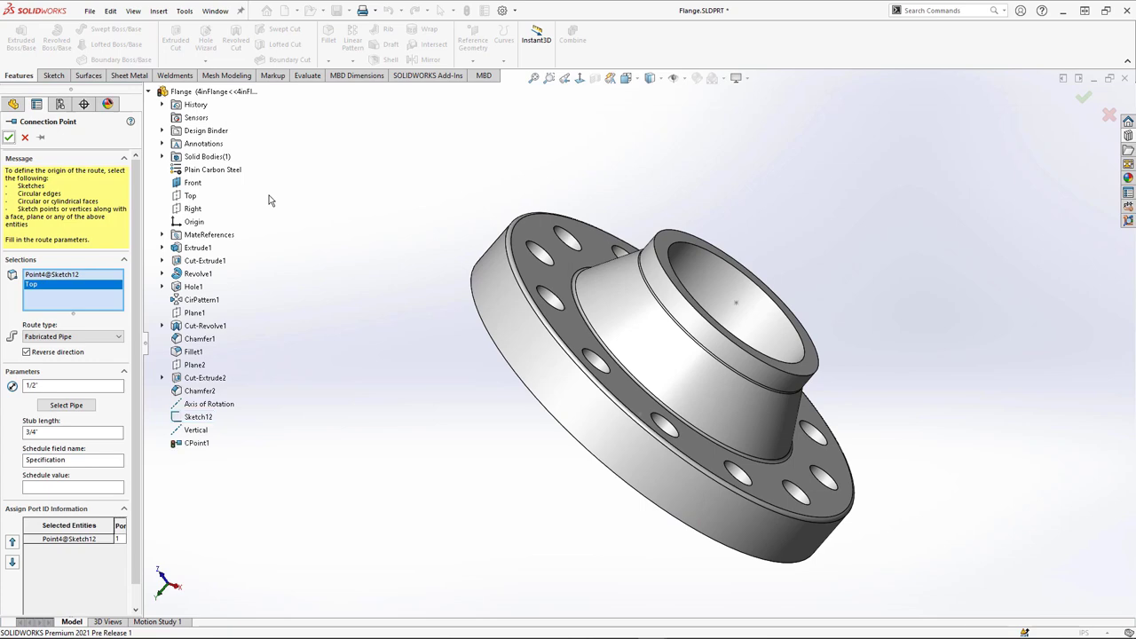
pyautogui.press('Return')
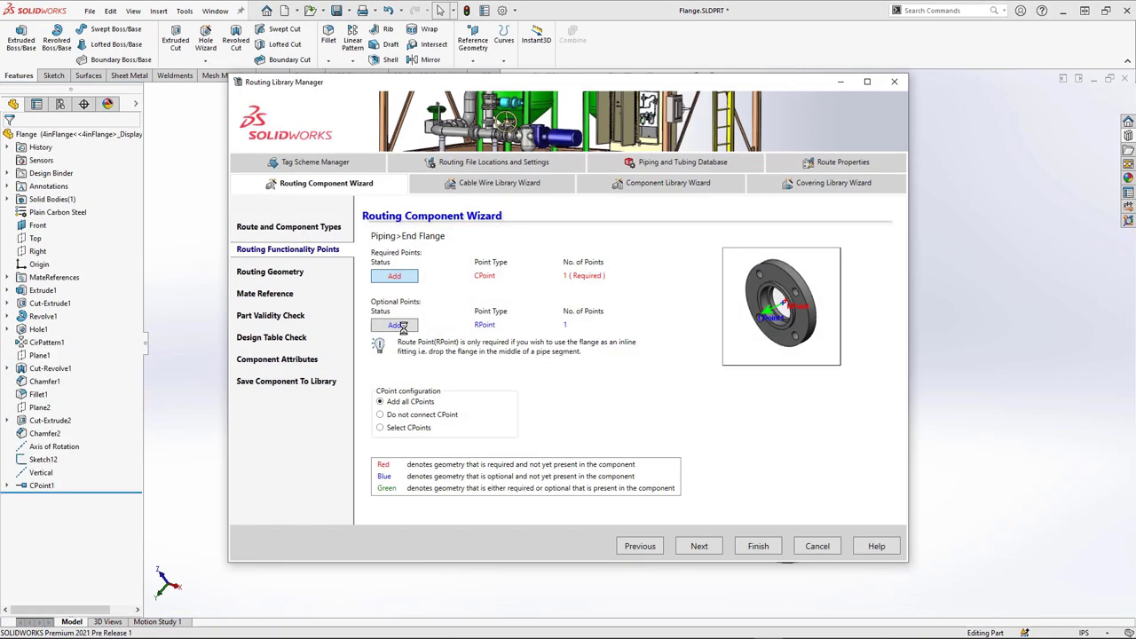
# Add optional route point RPoint1 at Point1@Sketch12 in the flange bore
pyautogui.click(399, 323)
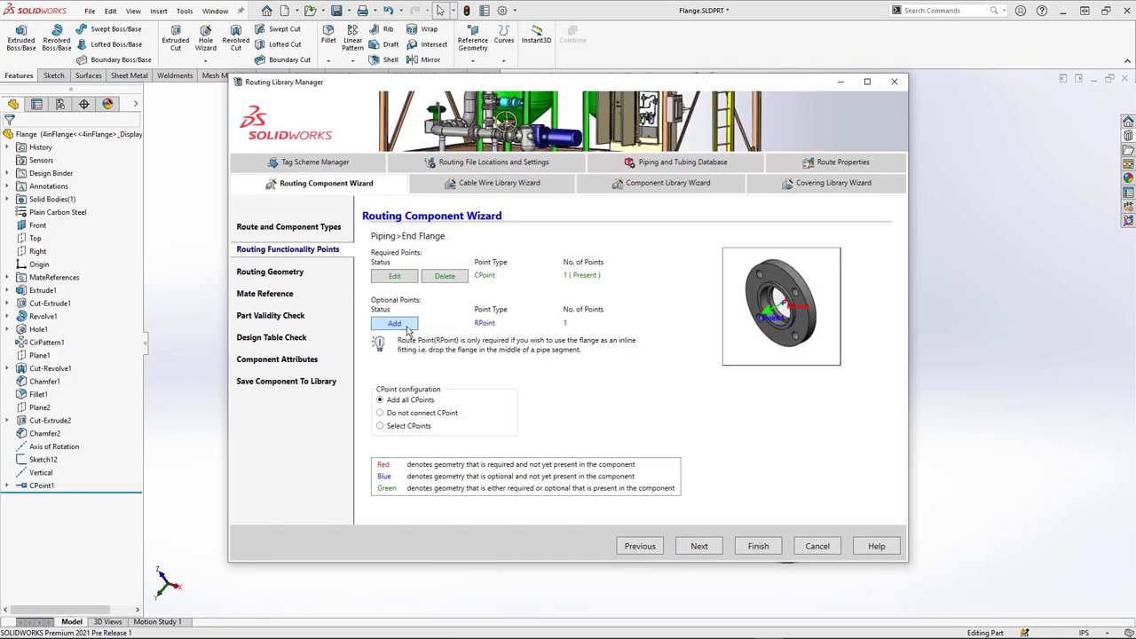
pyautogui.click(406, 325)
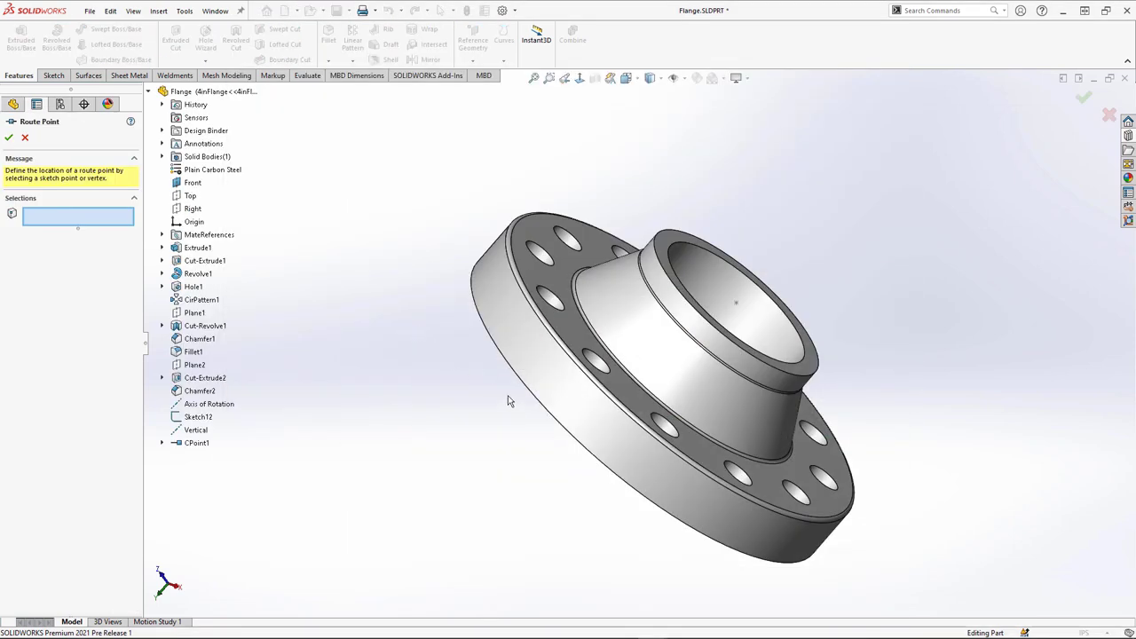
pyautogui.moveTo(509, 401); pyautogui.dragTo(611, 376, button='middle')
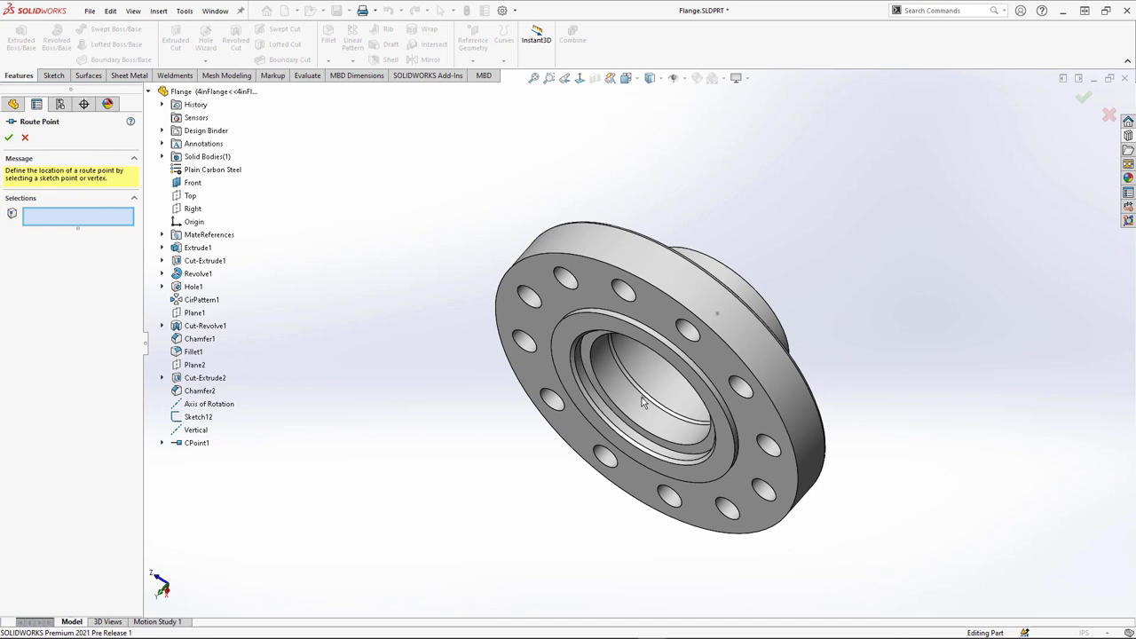
pyautogui.click(643, 399)
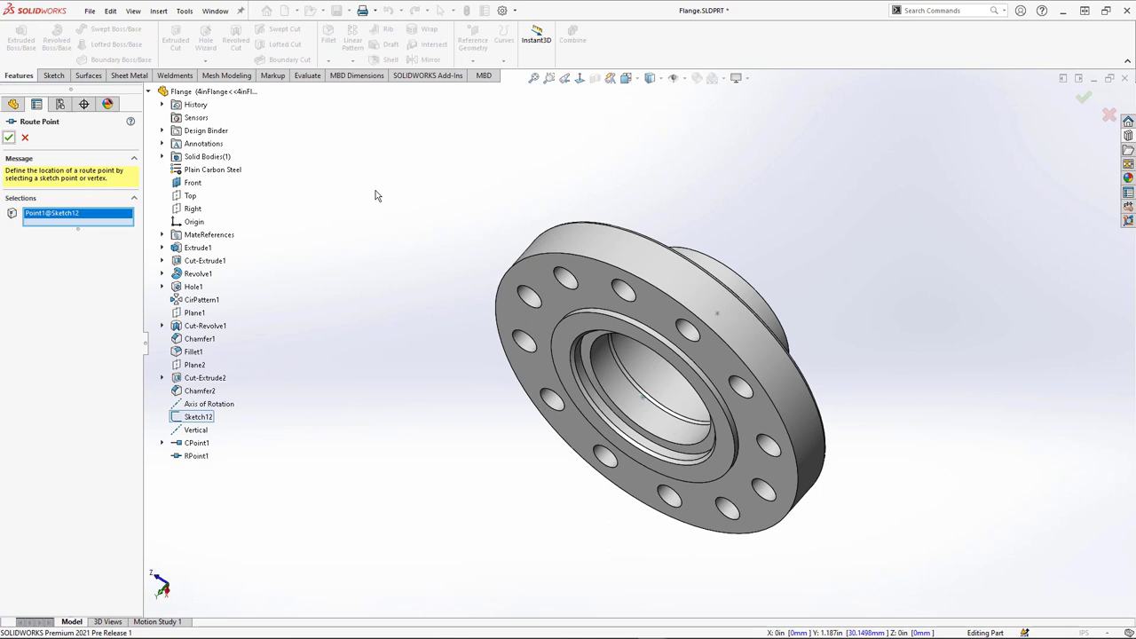
pyautogui.press('Return')
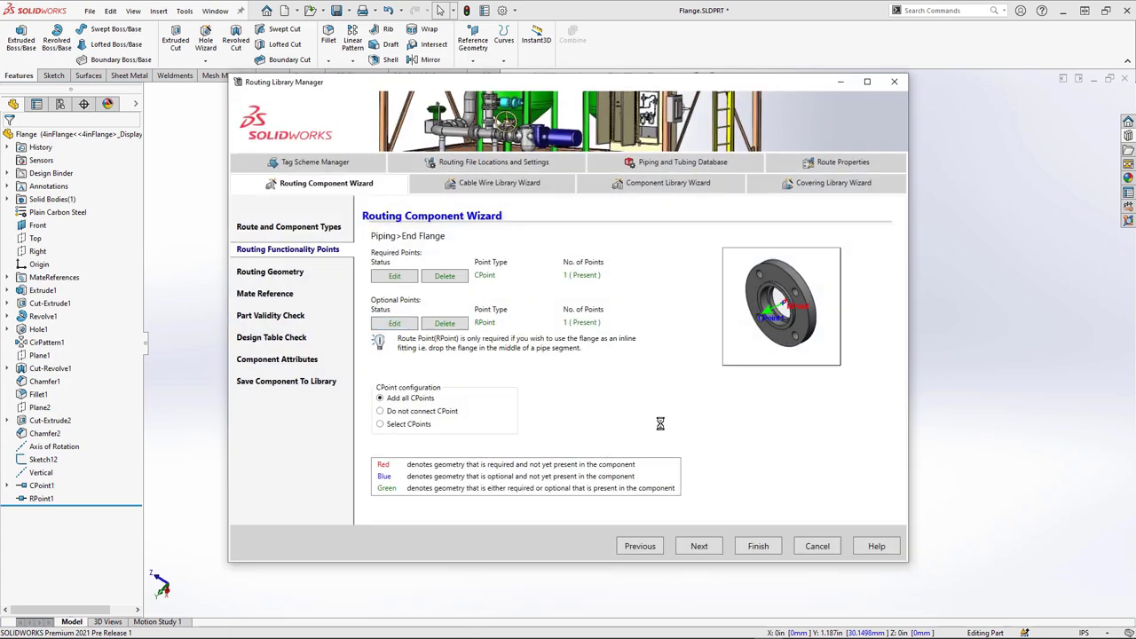
# Advance through the Routing Geometry and Mate Reference pages to the Part Validity Check
pyautogui.click(699, 546)
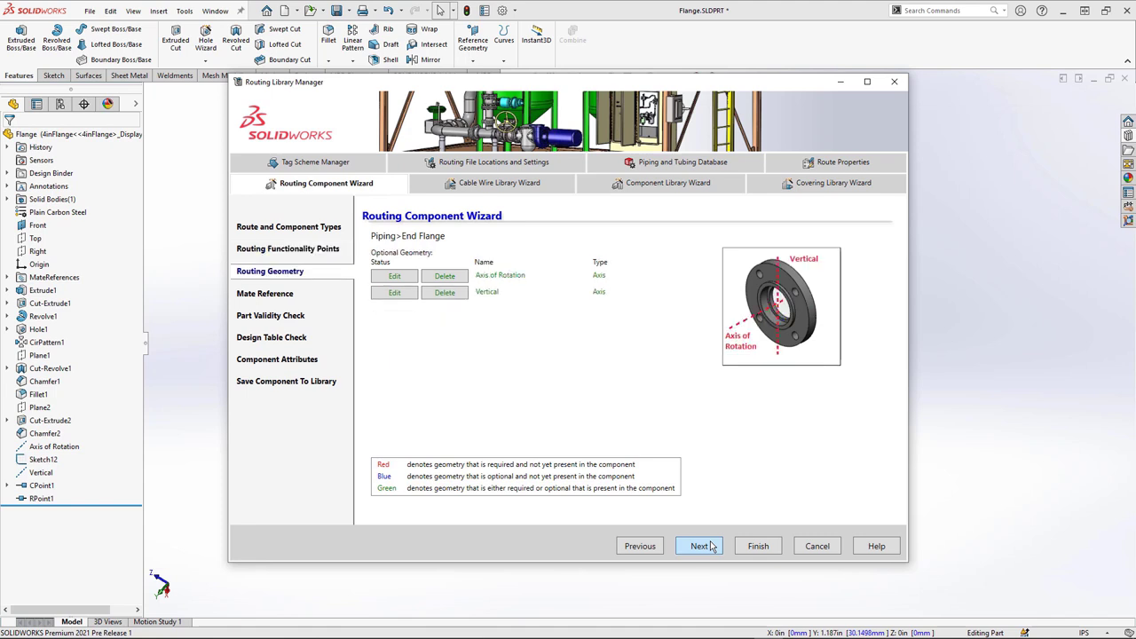
pyautogui.click(711, 546)
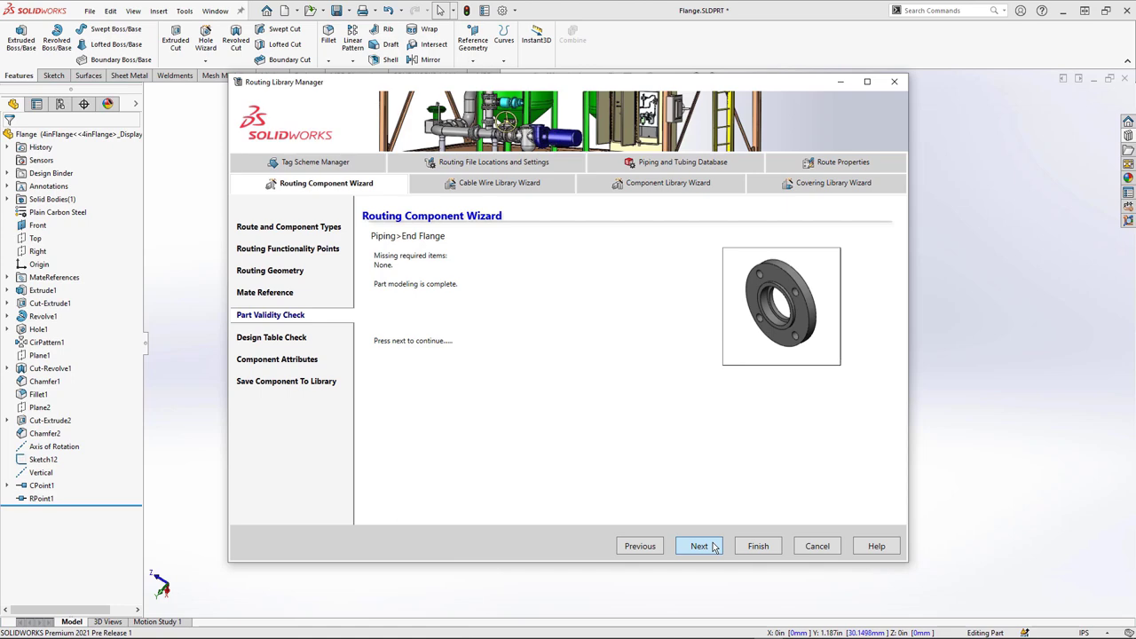
pyautogui.click(713, 545)
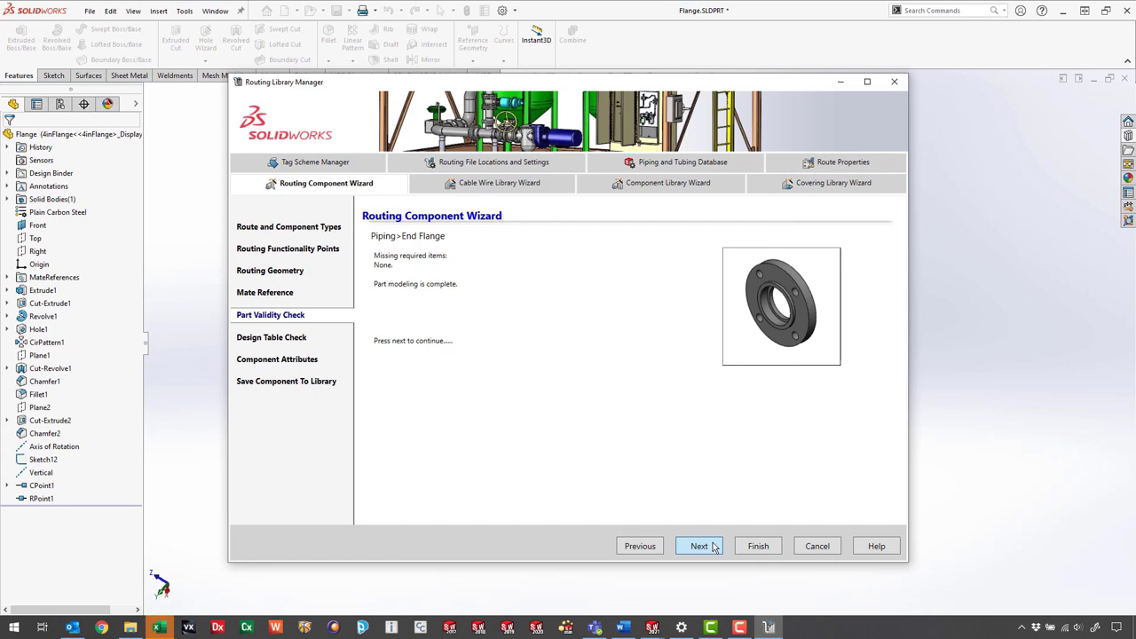
# Add the three missing design-table parameters, including $PRP@Nominal Pipe Size, as new columns
pyautogui.click(714, 545)
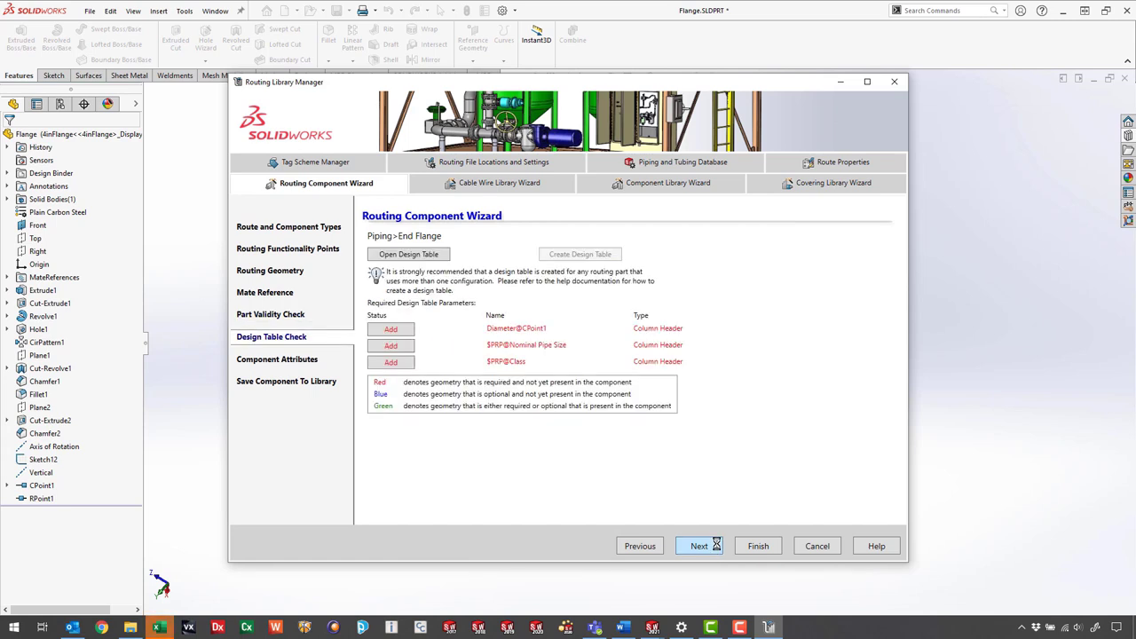
pyautogui.click(402, 332)
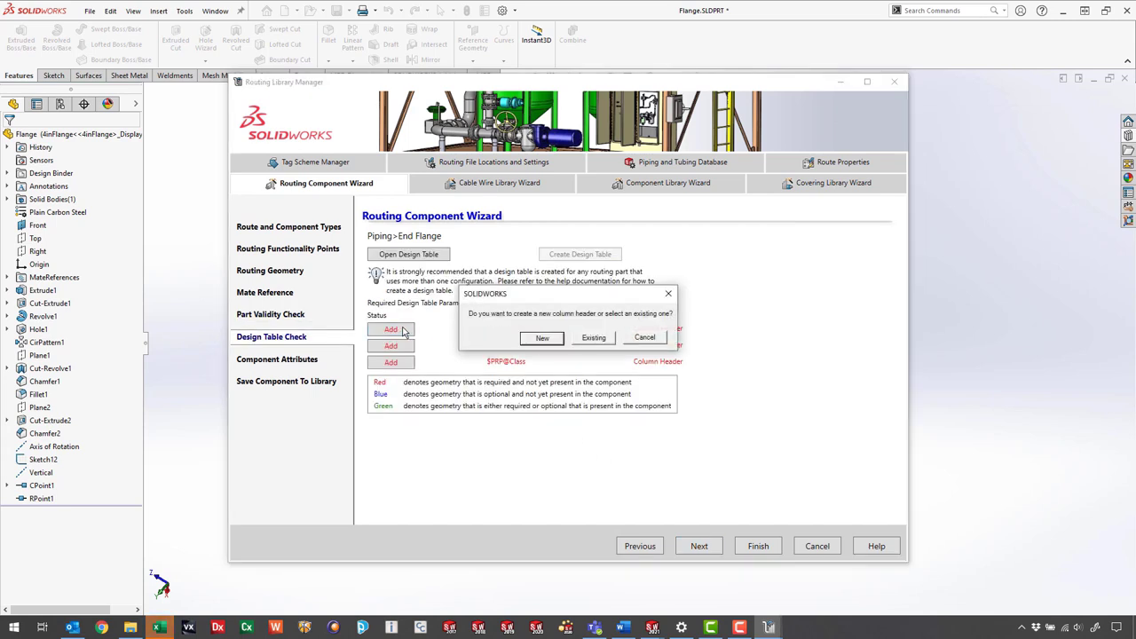
pyautogui.click(538, 339)
pyautogui.click(655, 367)
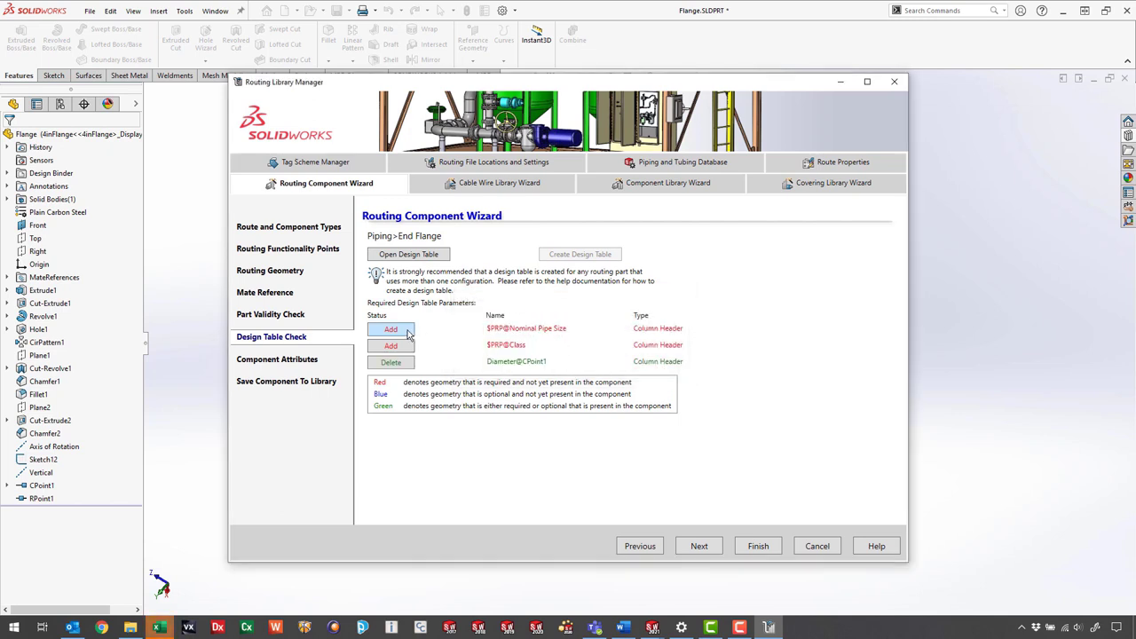
pyautogui.click(404, 331)
pyautogui.click(542, 339)
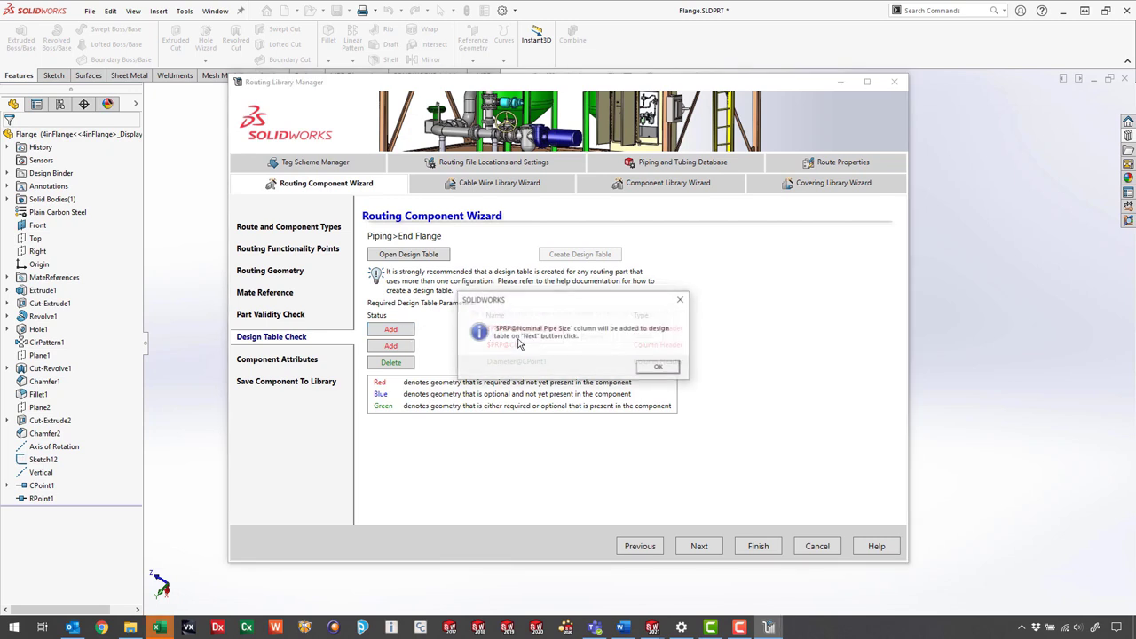
pyautogui.click(656, 367)
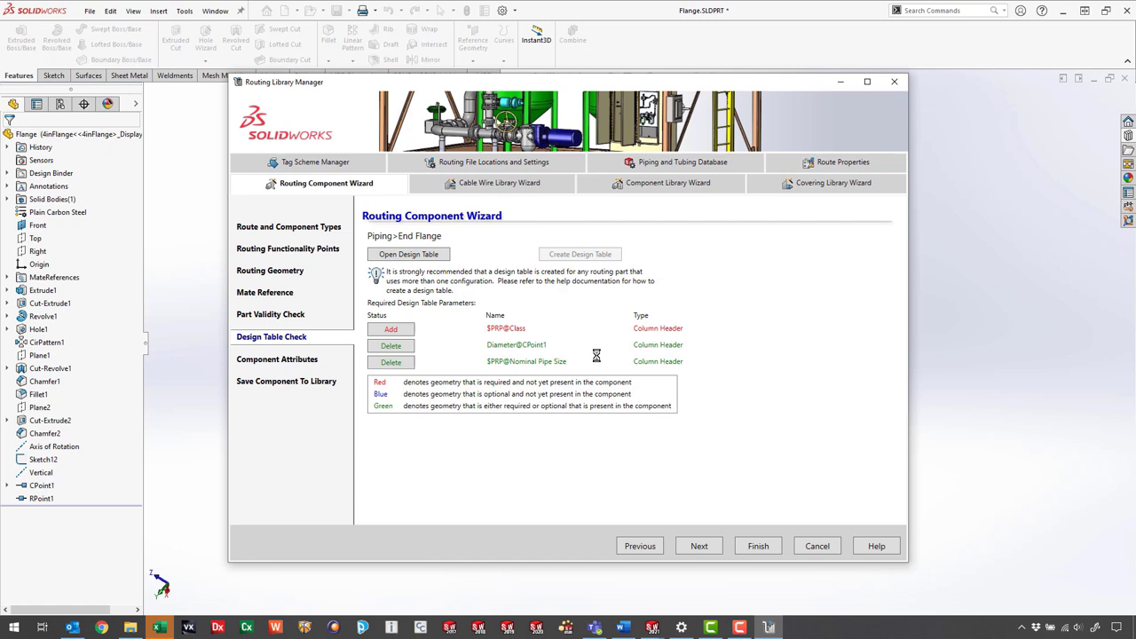
pyautogui.click(409, 331)
pyautogui.click(543, 339)
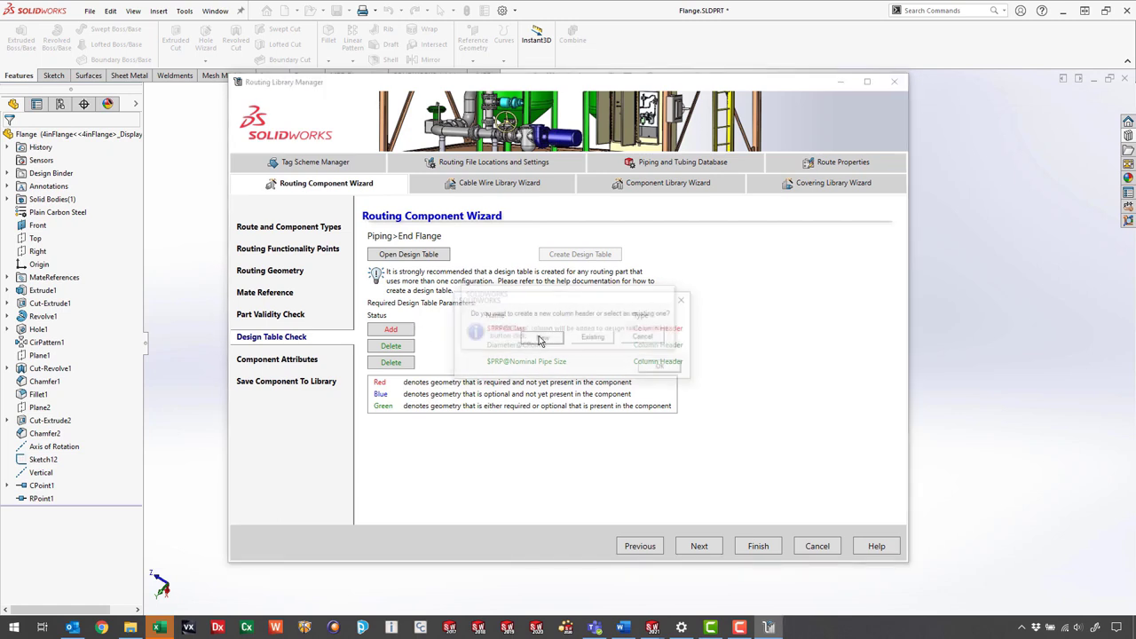
pyautogui.click(667, 369)
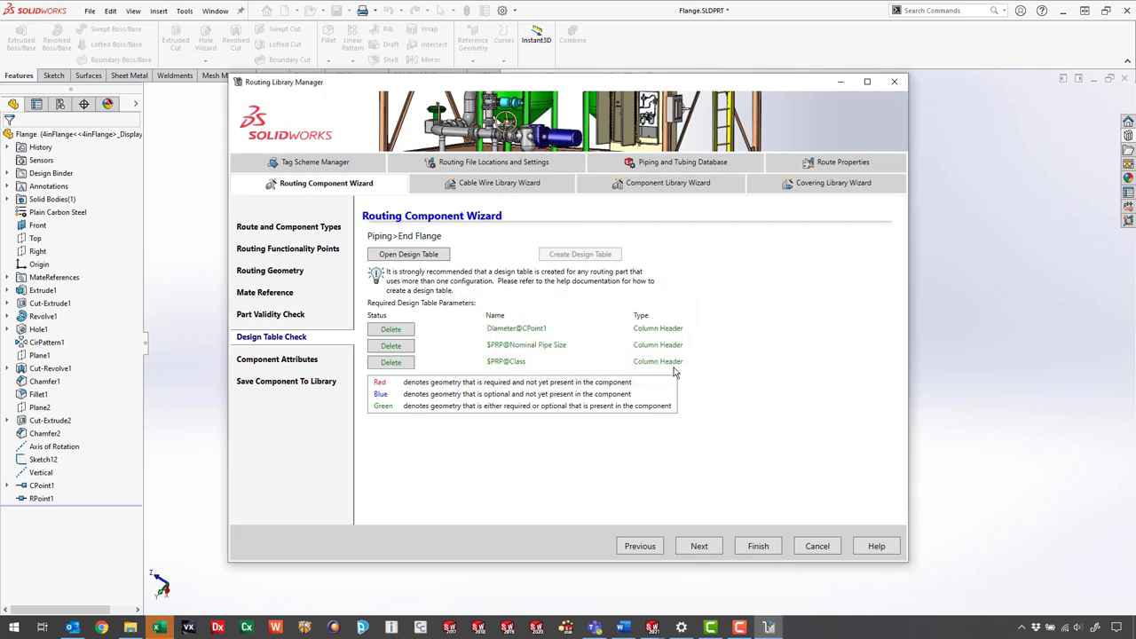
pyautogui.click(714, 546)
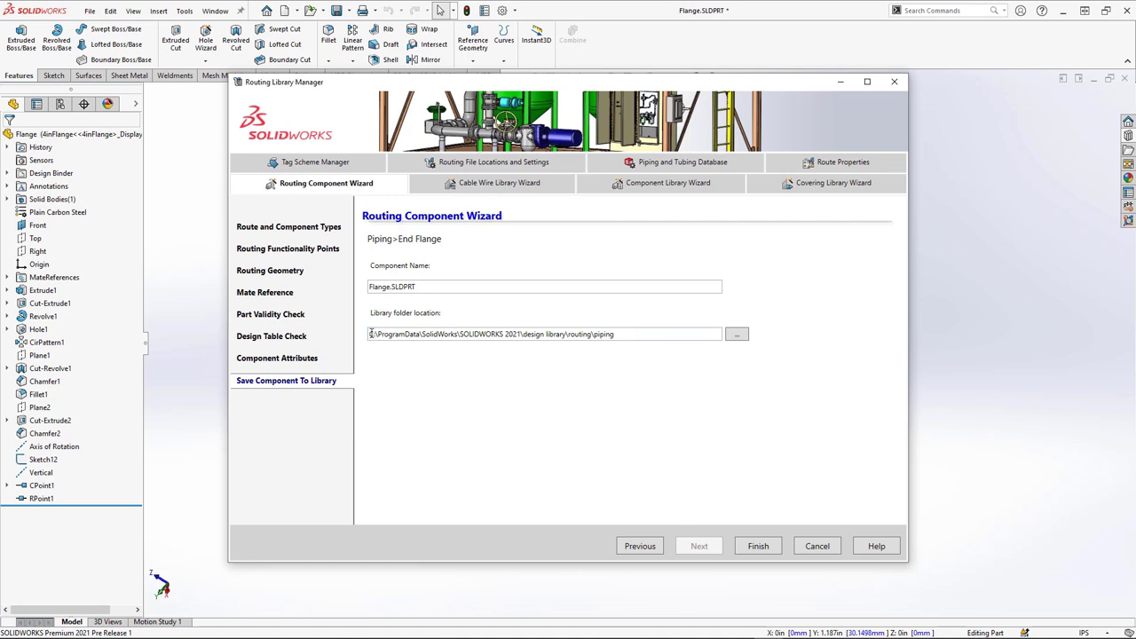
# Cancel the Routing Component Wizard at Save Component To Library and confirm Yes to exit
pyautogui.moveTo(369, 333); pyautogui.dragTo(645, 349)
pyautogui.click(648, 358)
pyautogui.click(817, 546)
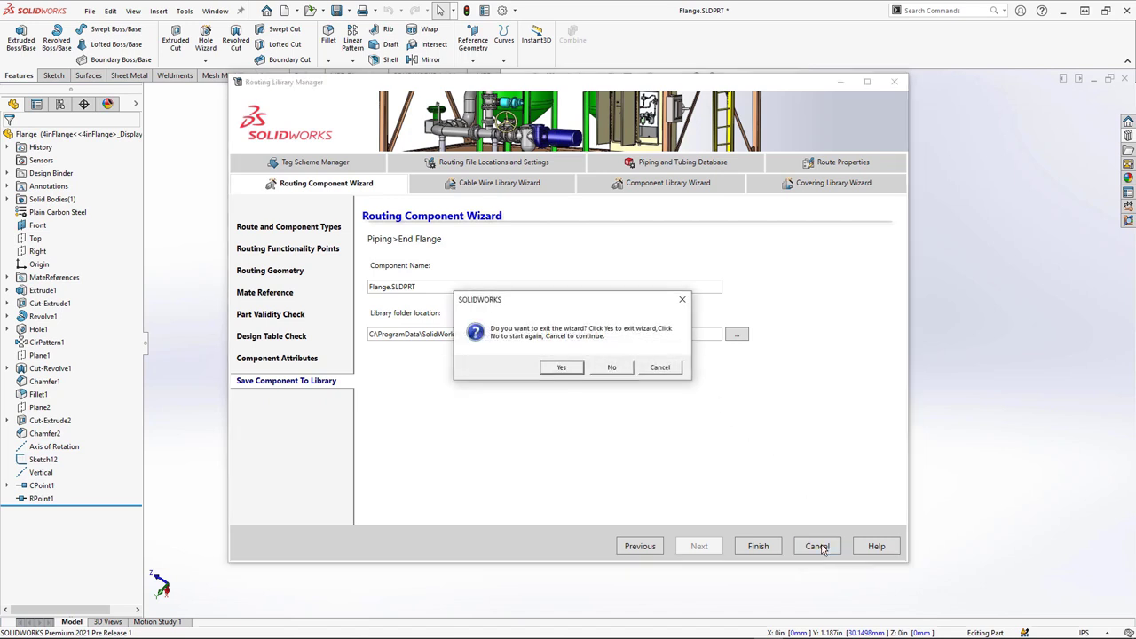
pyautogui.click(571, 370)
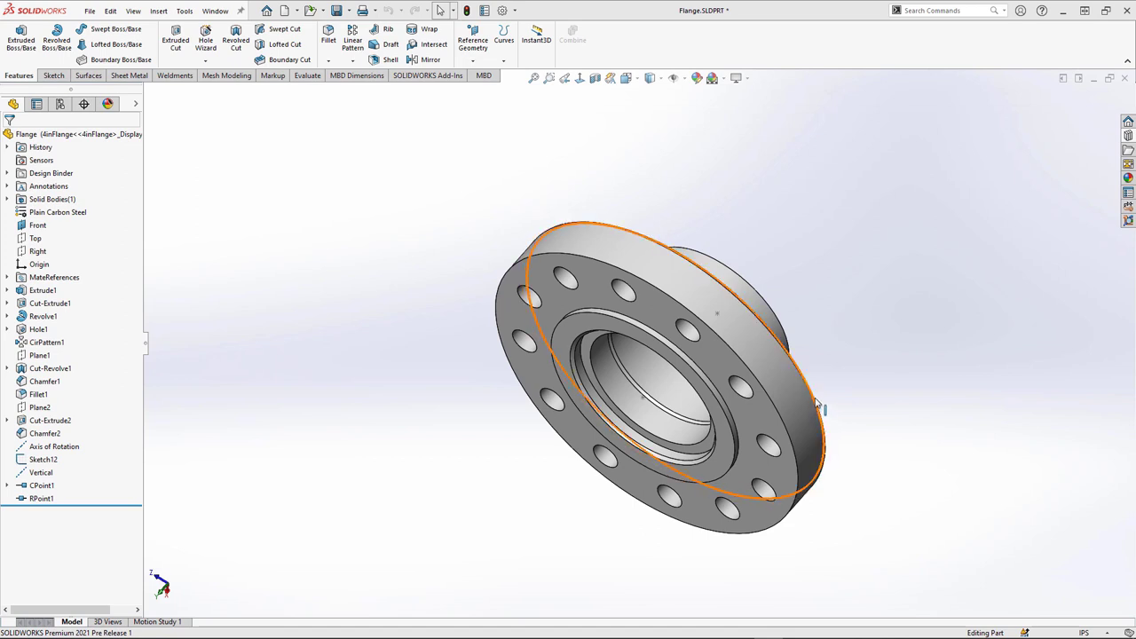
# In System Options, review the Routing settings, then view the Routing File Locations page
pyautogui.click(503, 11)
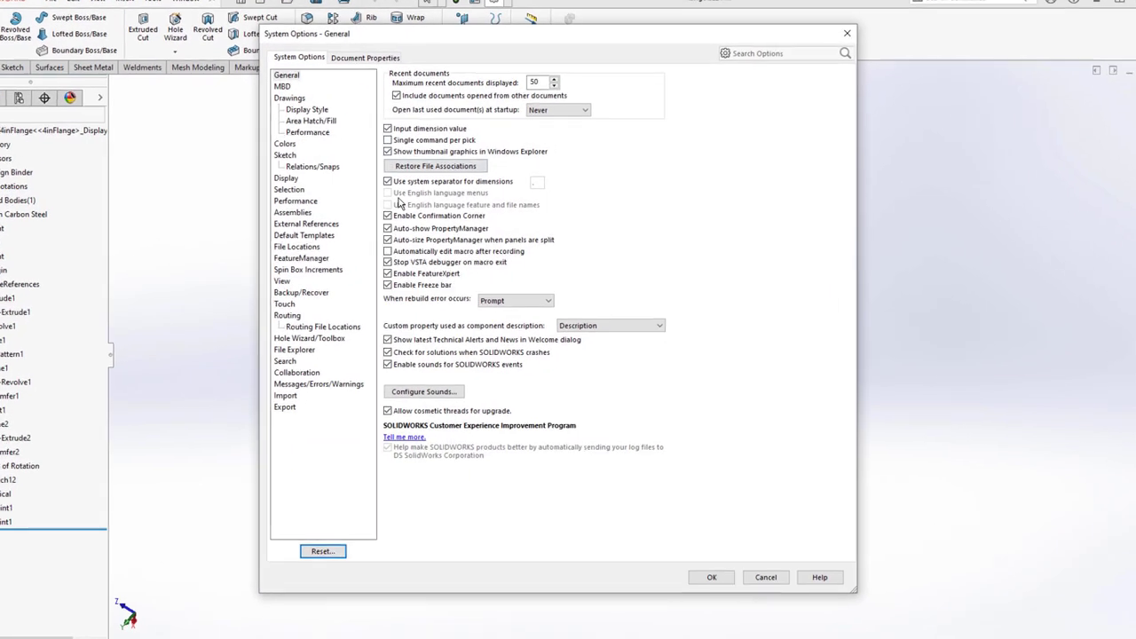
pyautogui.click(289, 317)
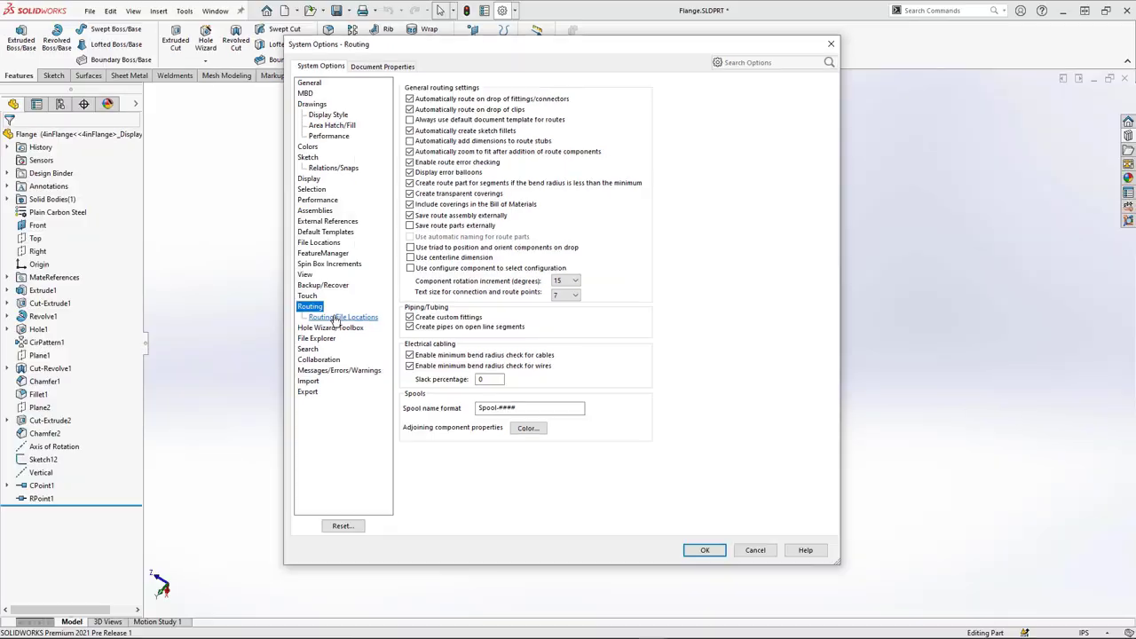
pyautogui.click(288, 339)
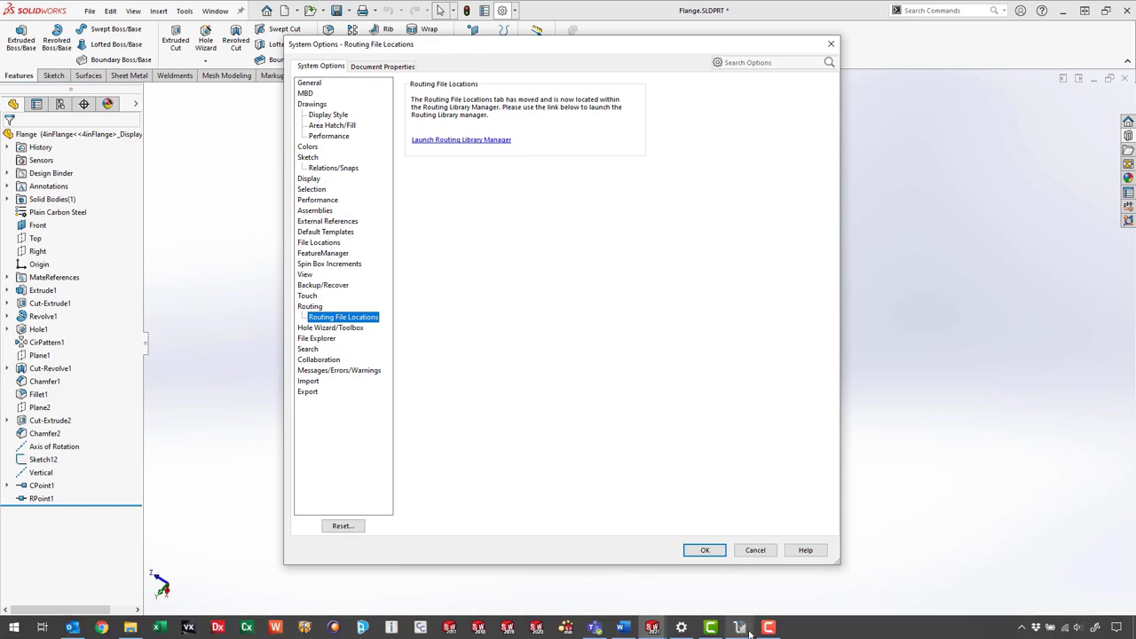
# Bring the Routing Library Manager forward on its Routing File Locations and Settings page
pyautogui.click(747, 631)
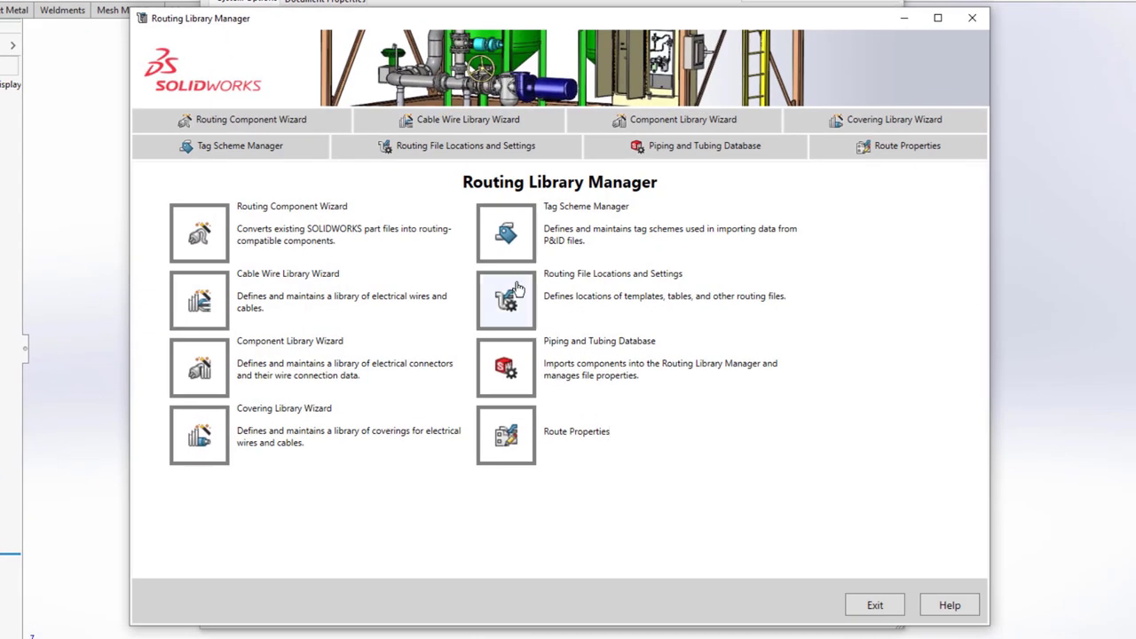
pyautogui.click(450, 147)
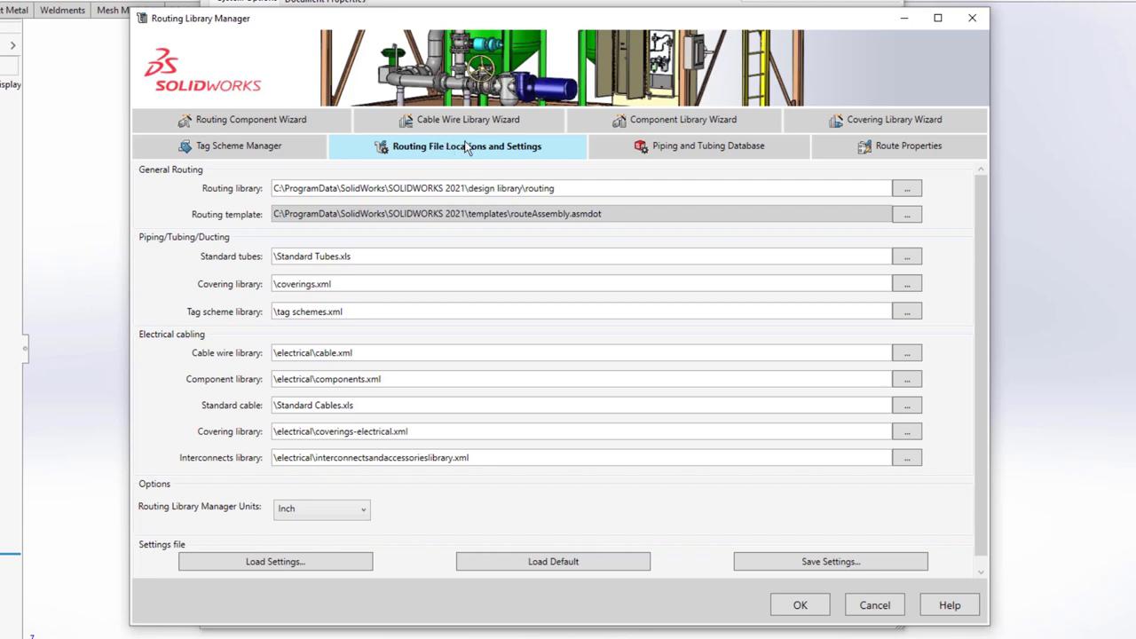
# Open an existing component library, then the existing cable wire library, and expand its library-type list
pyautogui.click(624, 125)
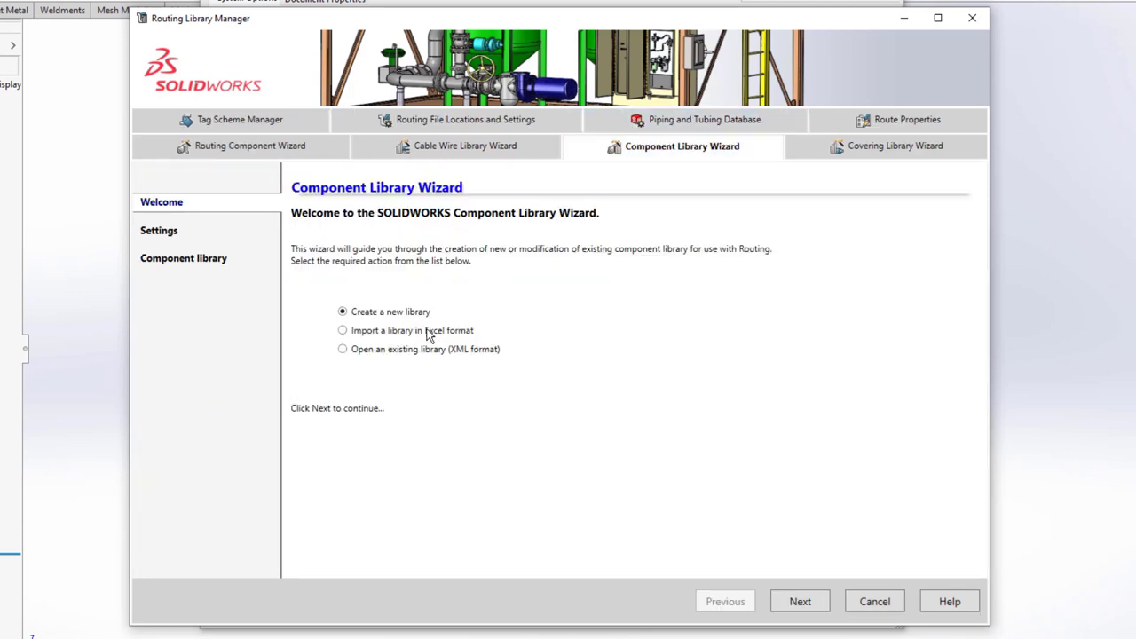
pyautogui.click(407, 348)
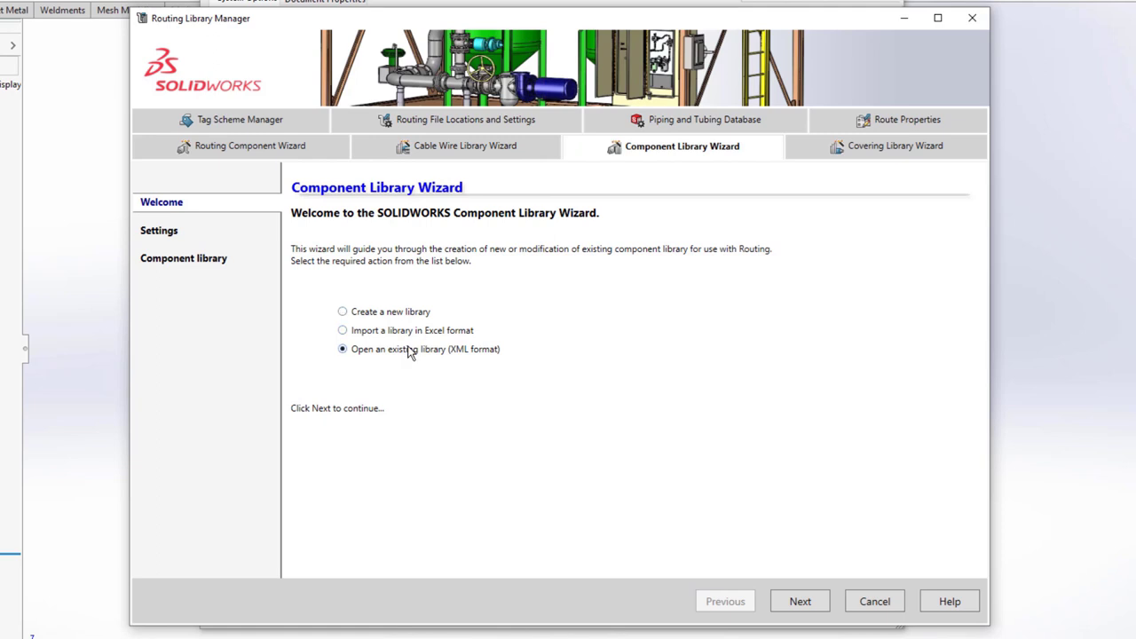
pyautogui.click(786, 600)
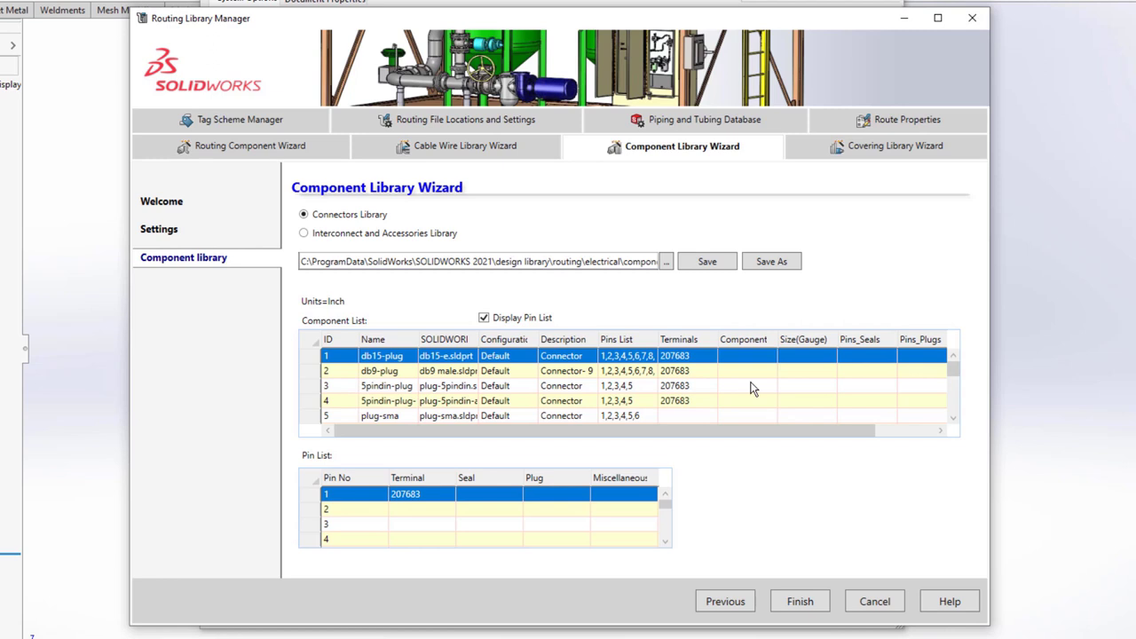
pyautogui.click(490, 150)
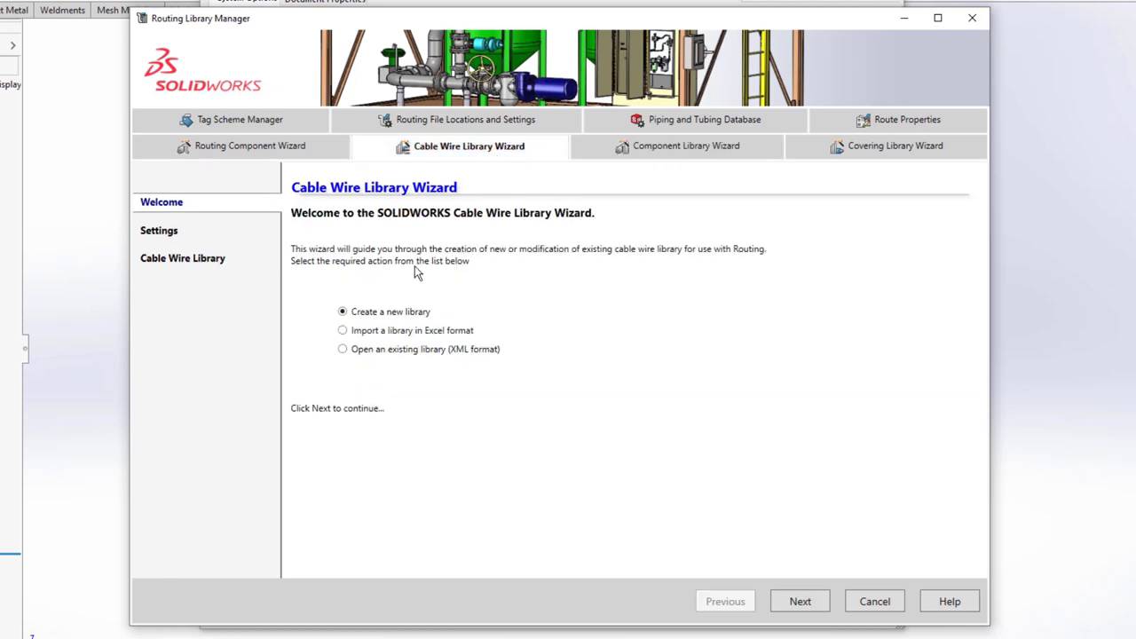
pyautogui.click(380, 349)
pyautogui.click(790, 601)
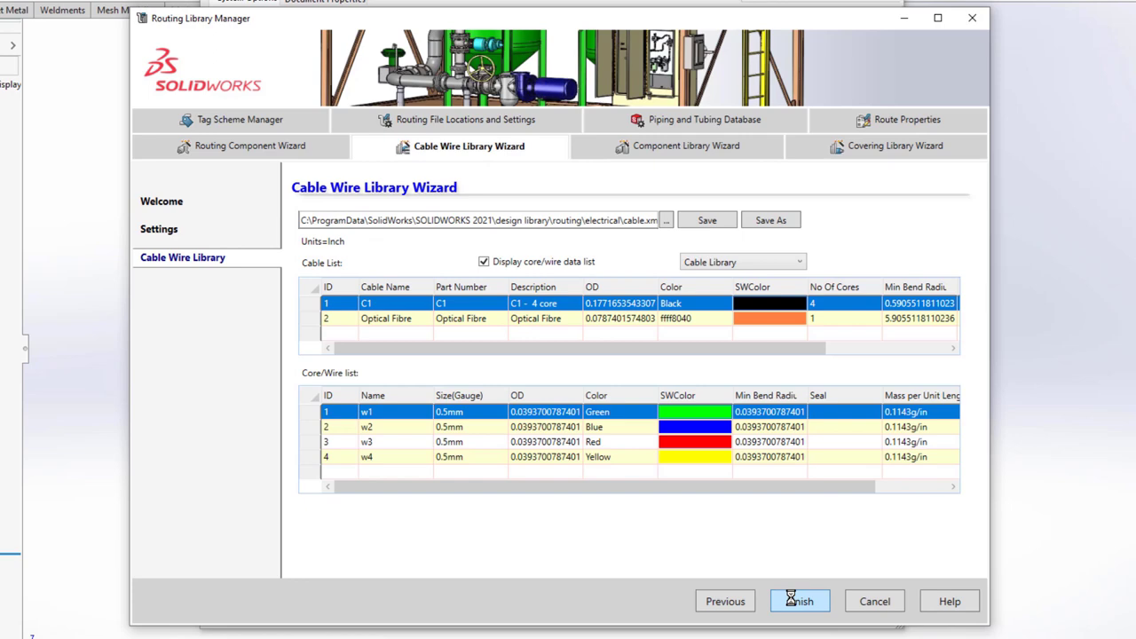
pyautogui.click(779, 266)
# Switch the cable library view to Wire Library, listing its four 20g wires
pyautogui.click(713, 294)
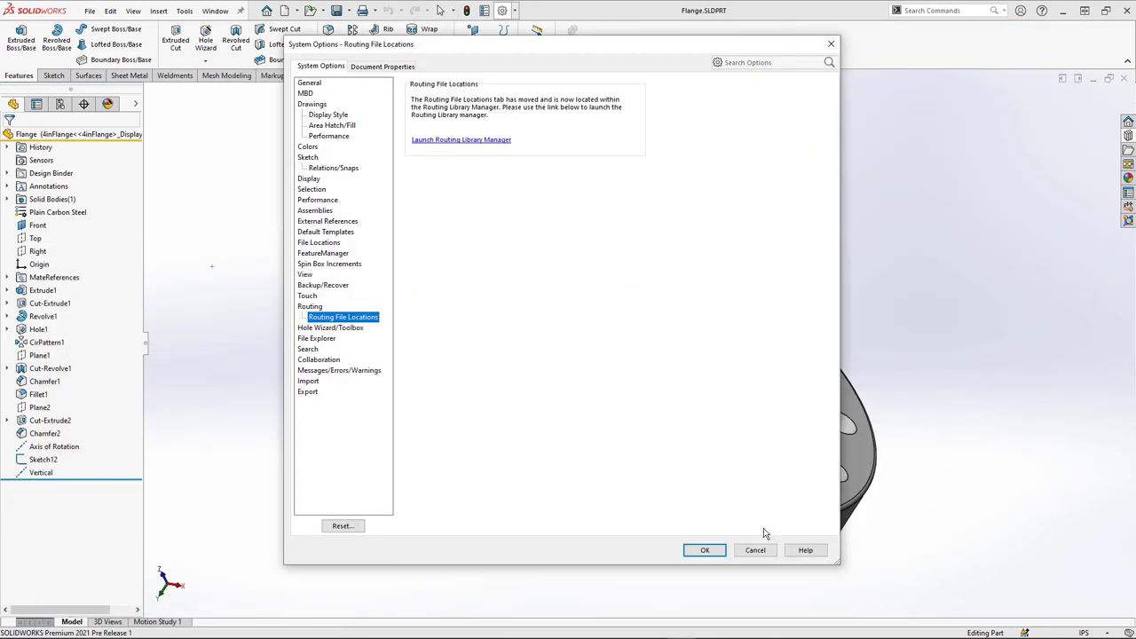
# Close System Options unchanged and switch back to the harness assembly's route sketch
pyautogui.click(754, 550)
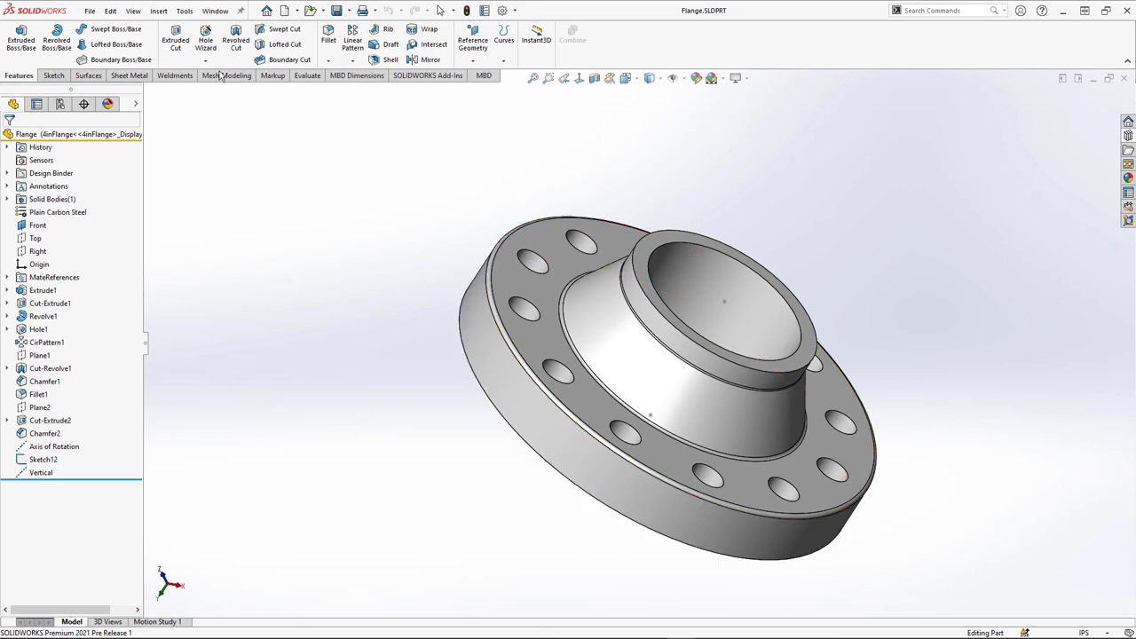
pyautogui.click(218, 13)
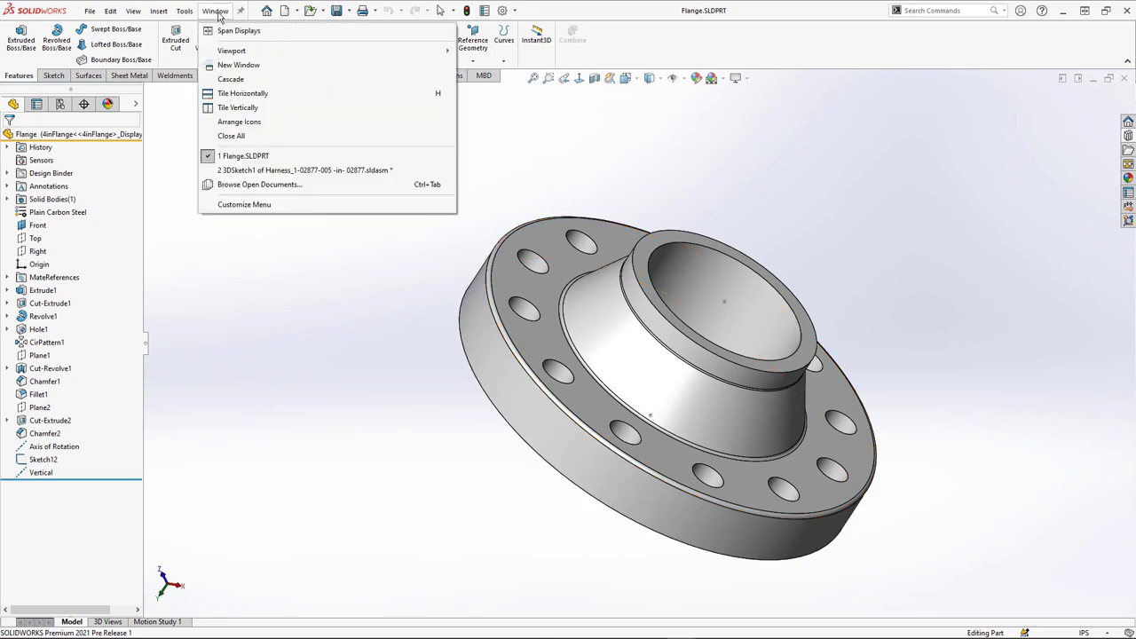
pyautogui.click(235, 170)
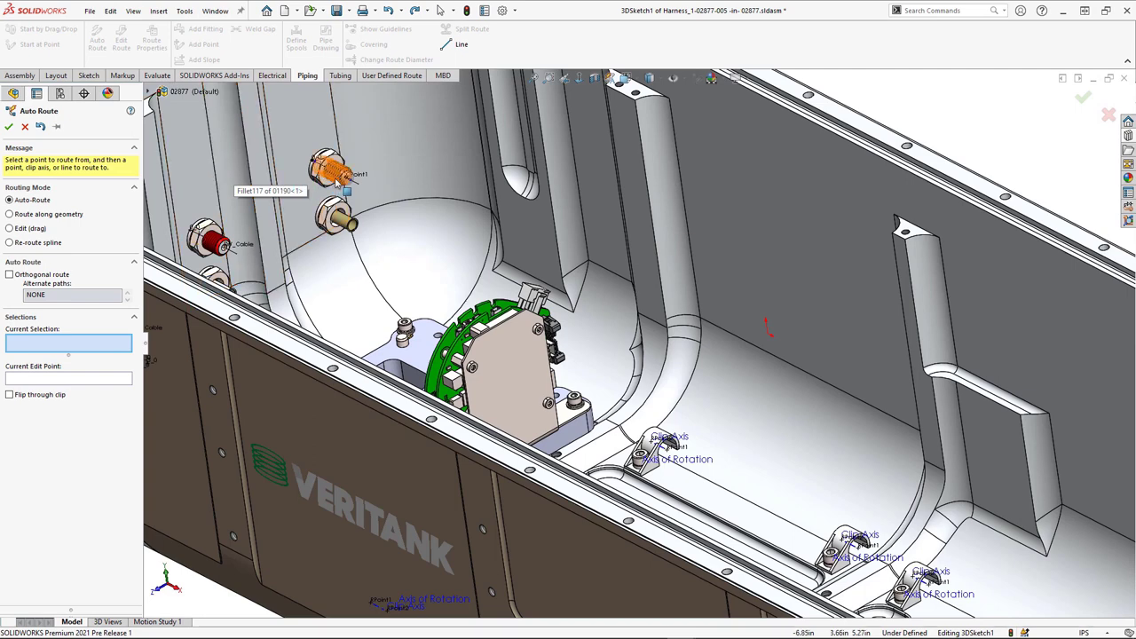
# Start the auto route at the connector point and run it through the first three clips
pyautogui.click(352, 179)
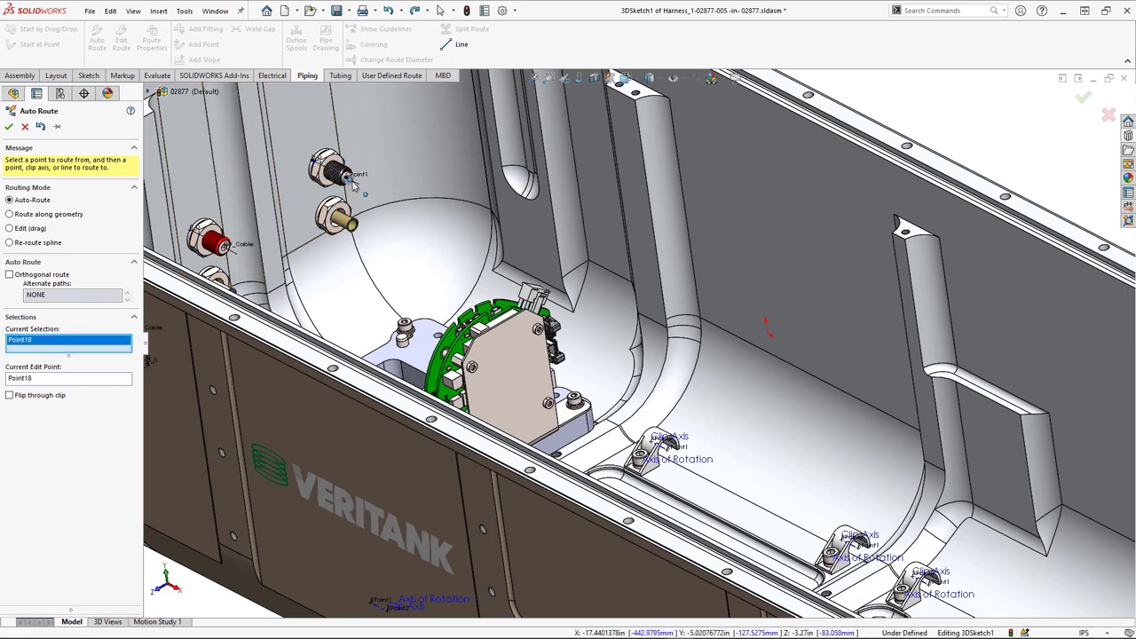
pyautogui.click(664, 441)
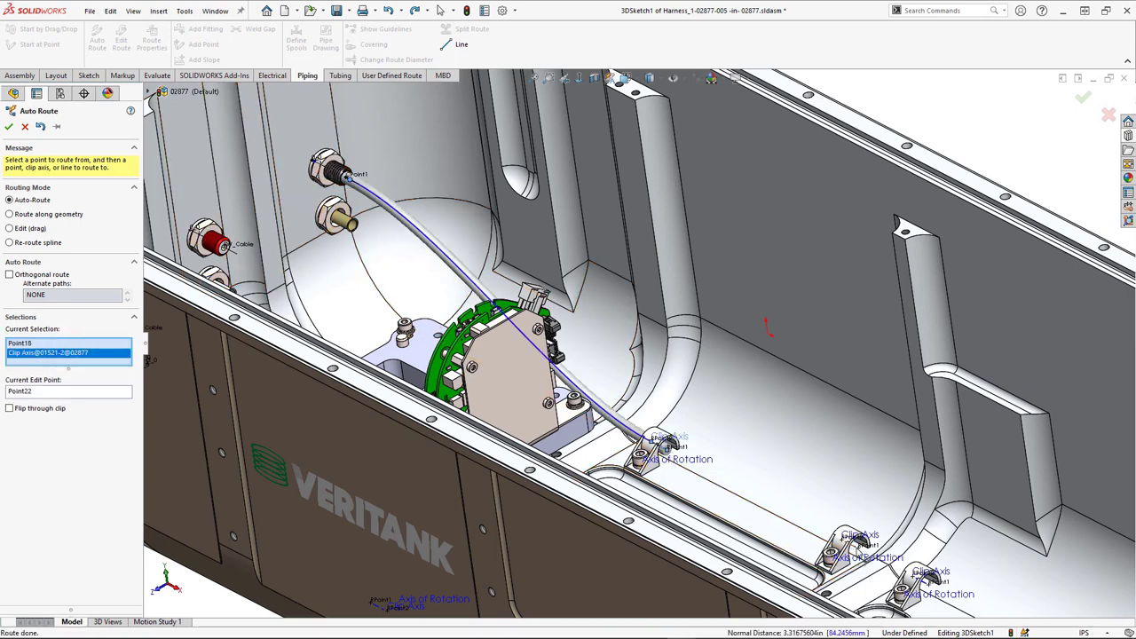
pyautogui.click(848, 540)
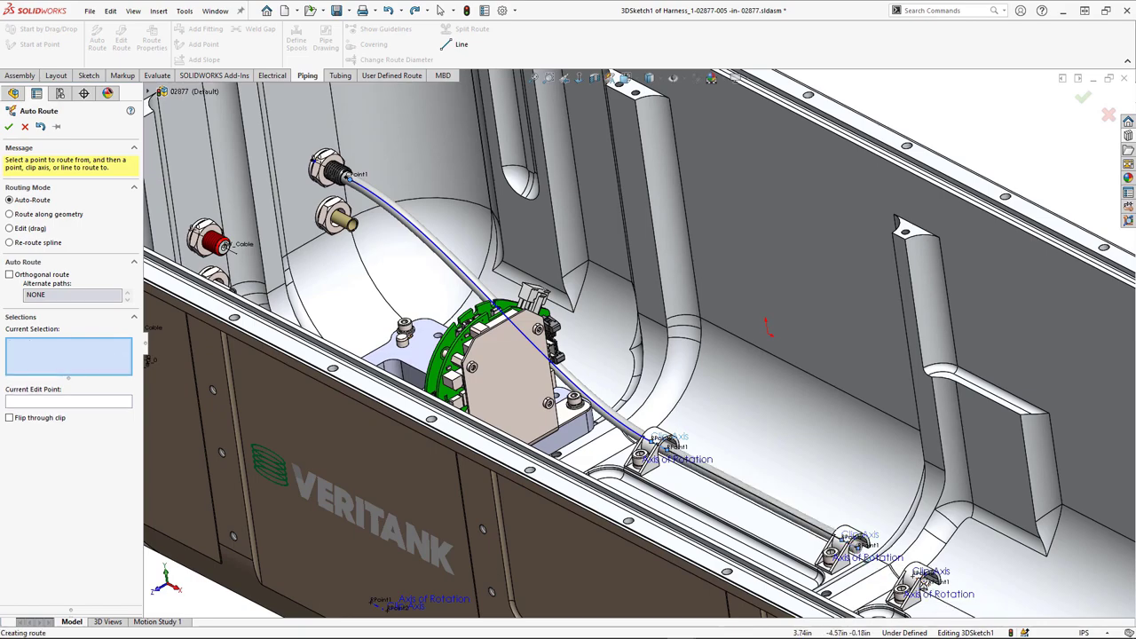
pyautogui.click(925, 579)
pyautogui.hotkey('ctrl', '7')
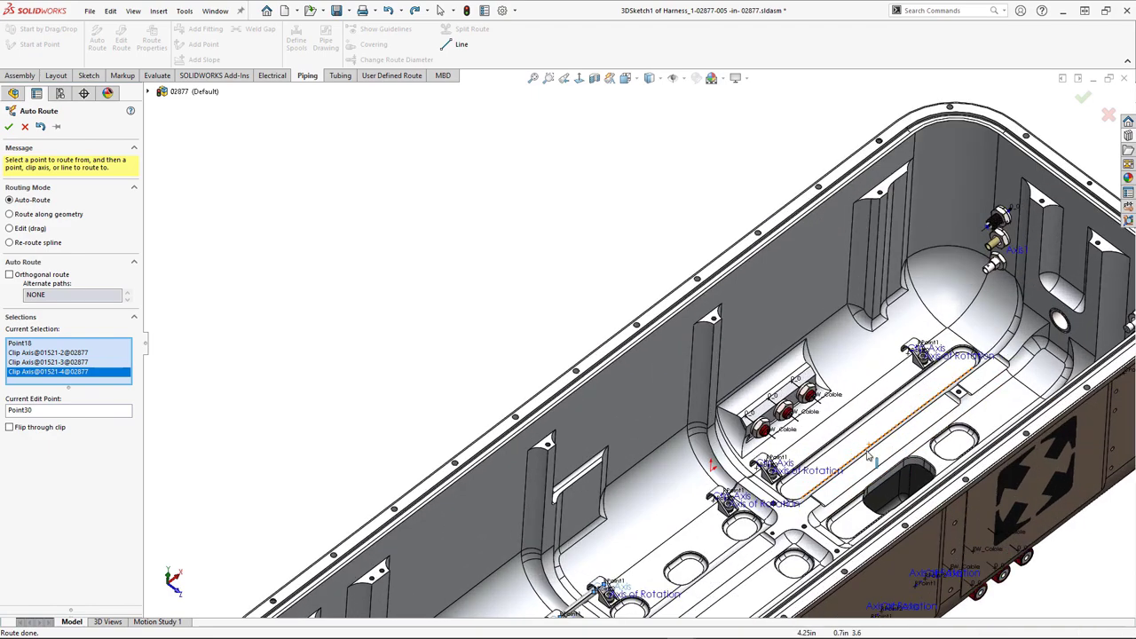
pyautogui.scroll(5, 739, 501)
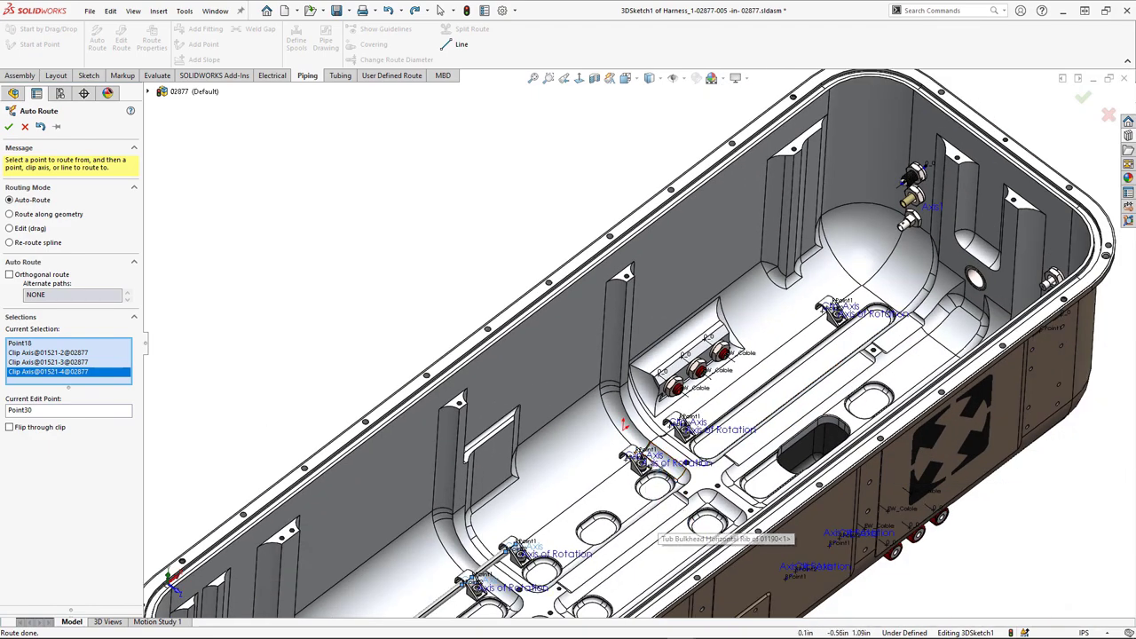
pyautogui.scroll(-6, 630, 452)
# Route through the remaining clips to the top-right connector and accept the route
pyautogui.click(623, 435)
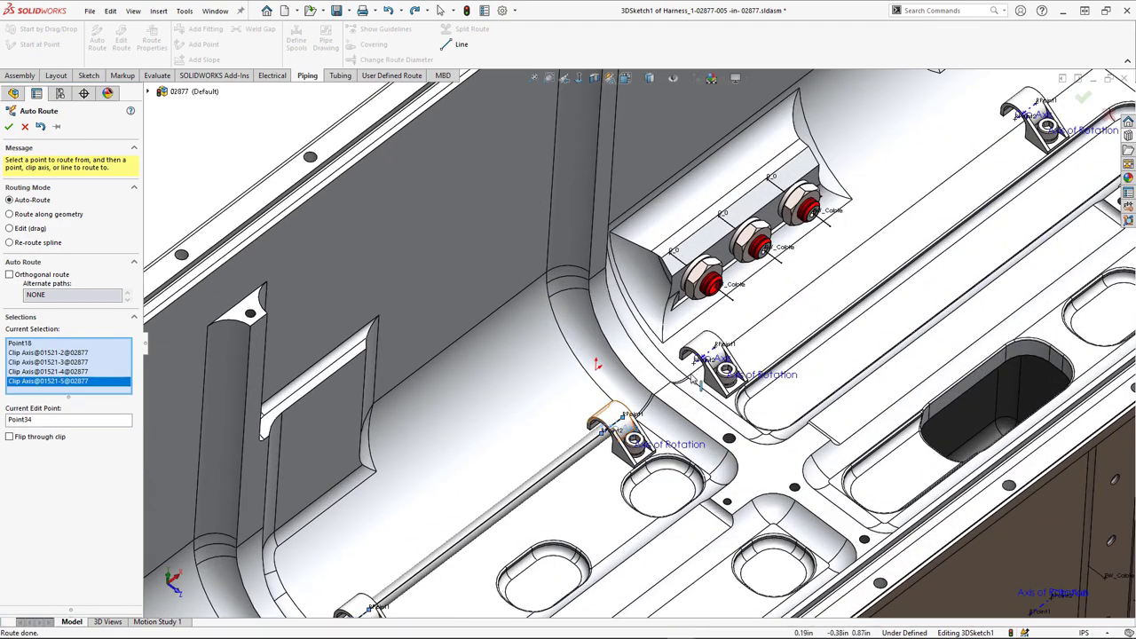
pyautogui.click(714, 362)
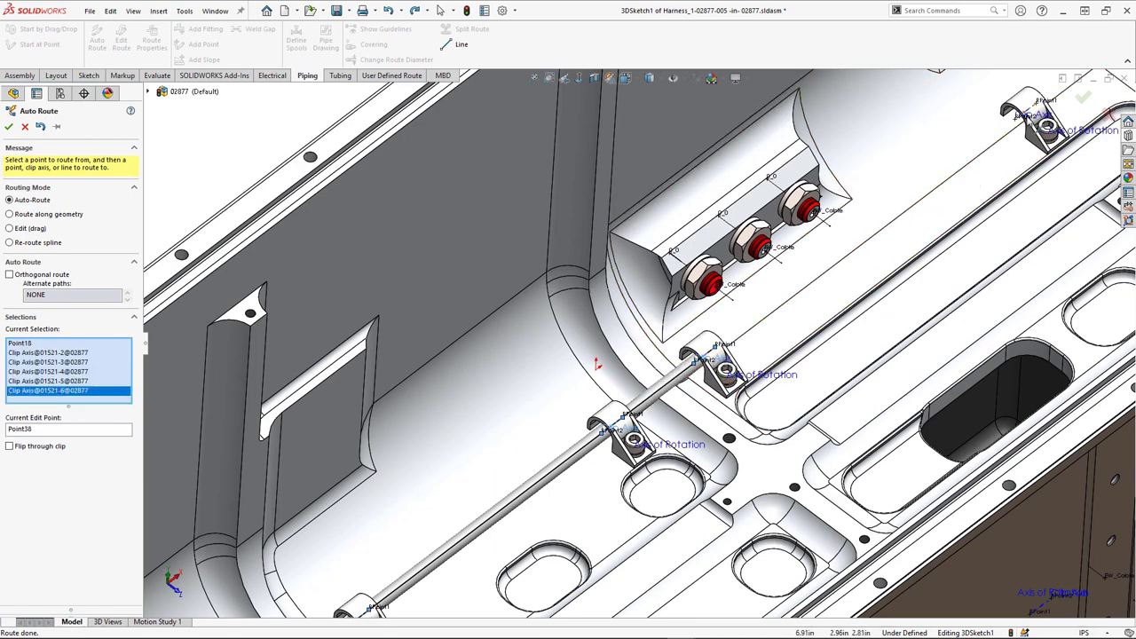
pyautogui.click(1045, 122)
pyautogui.moveTo(1045, 123); pyautogui.dragTo(815, 146, button='middle')
pyautogui.click(821, 147)
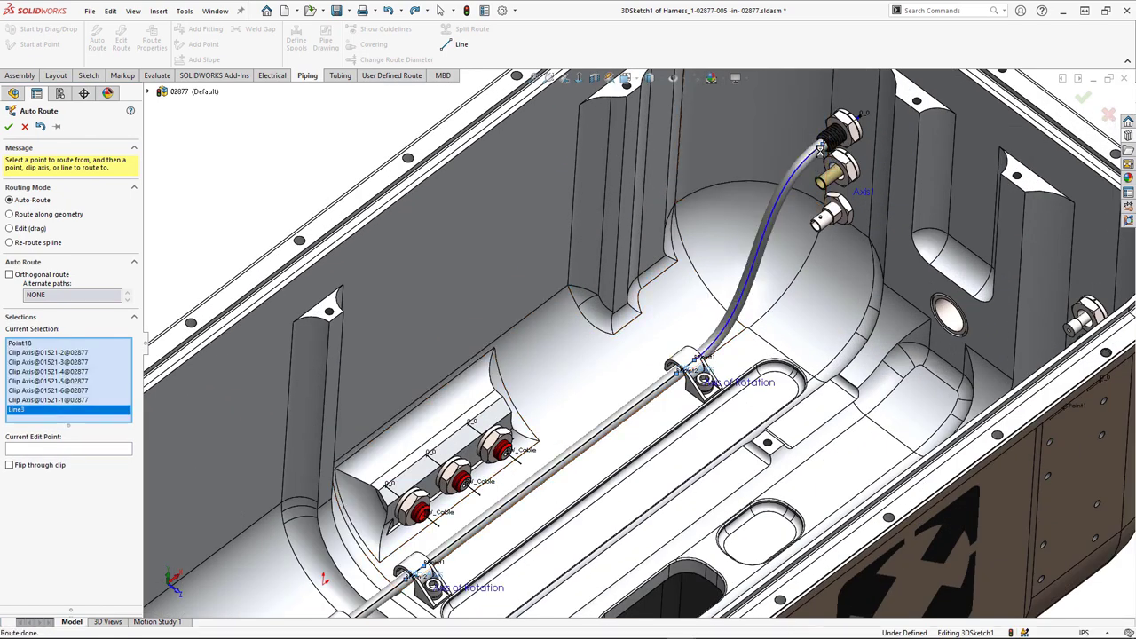
pyautogui.click(1082, 99)
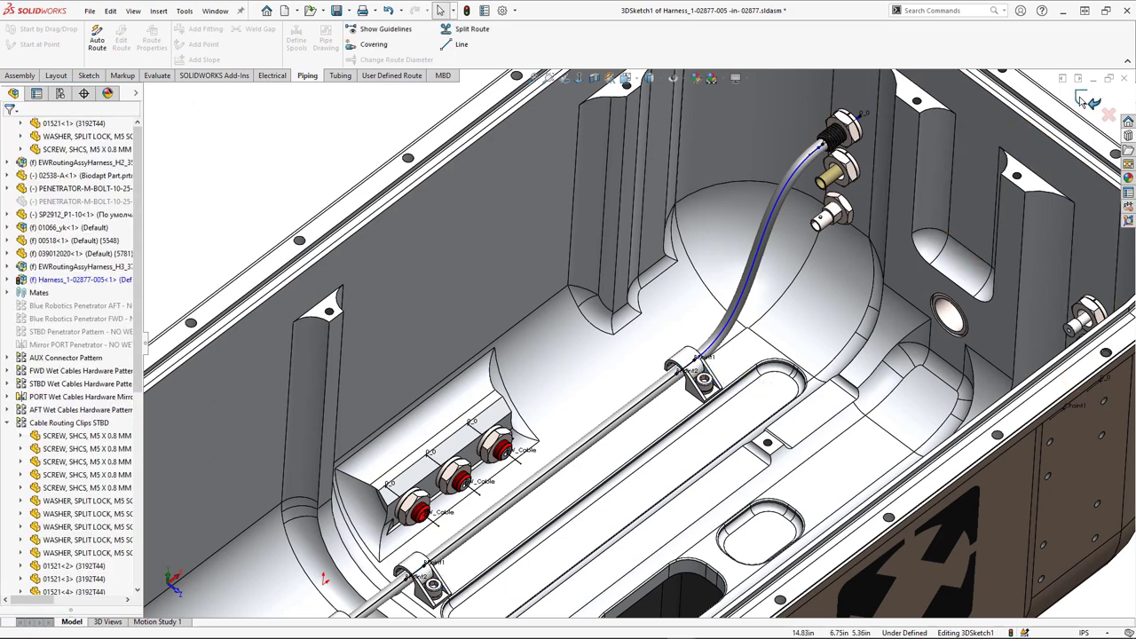
# Exit the route sketch and component editing, then hide Harness_1's cables
pyautogui.click(1087, 101)
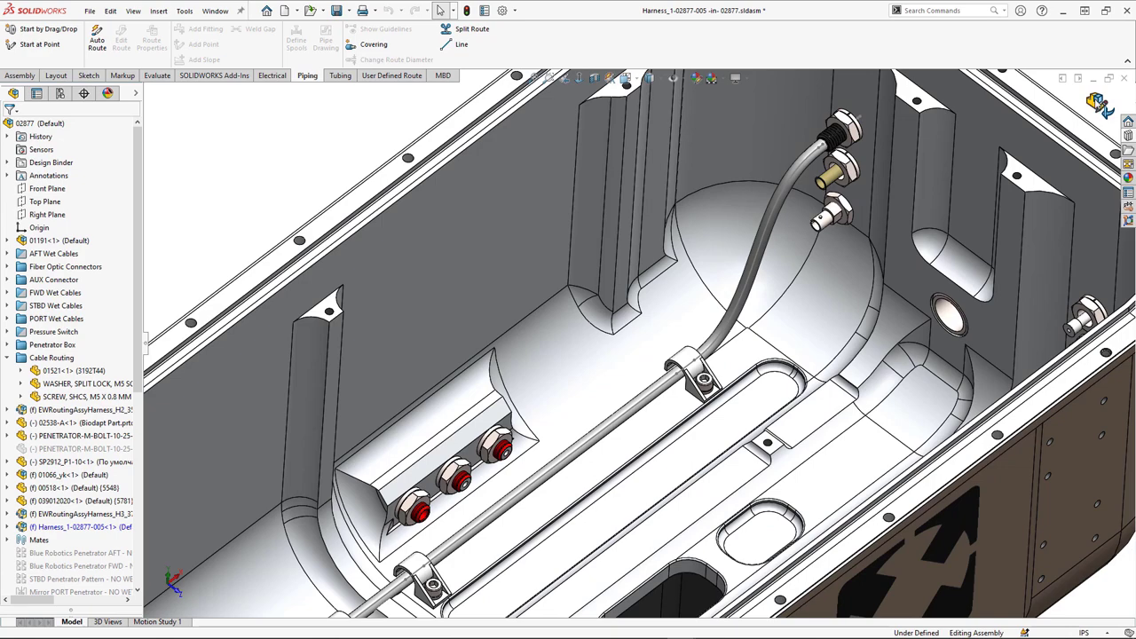
pyautogui.click(1101, 103)
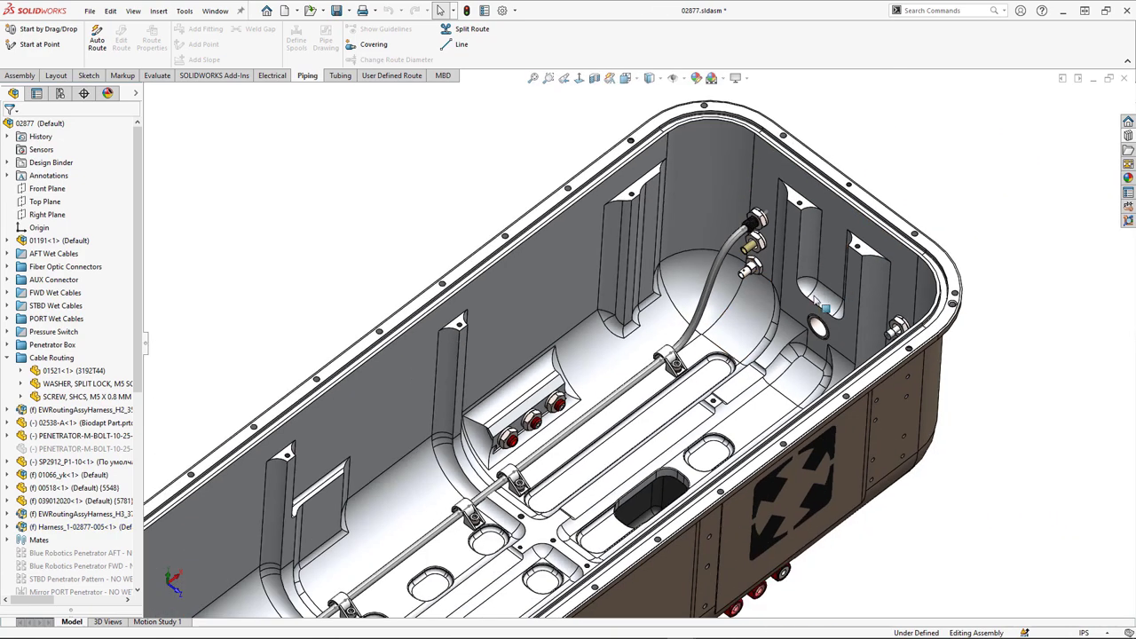
pyautogui.scroll(3, 639, 342)
pyautogui.click(75, 527)
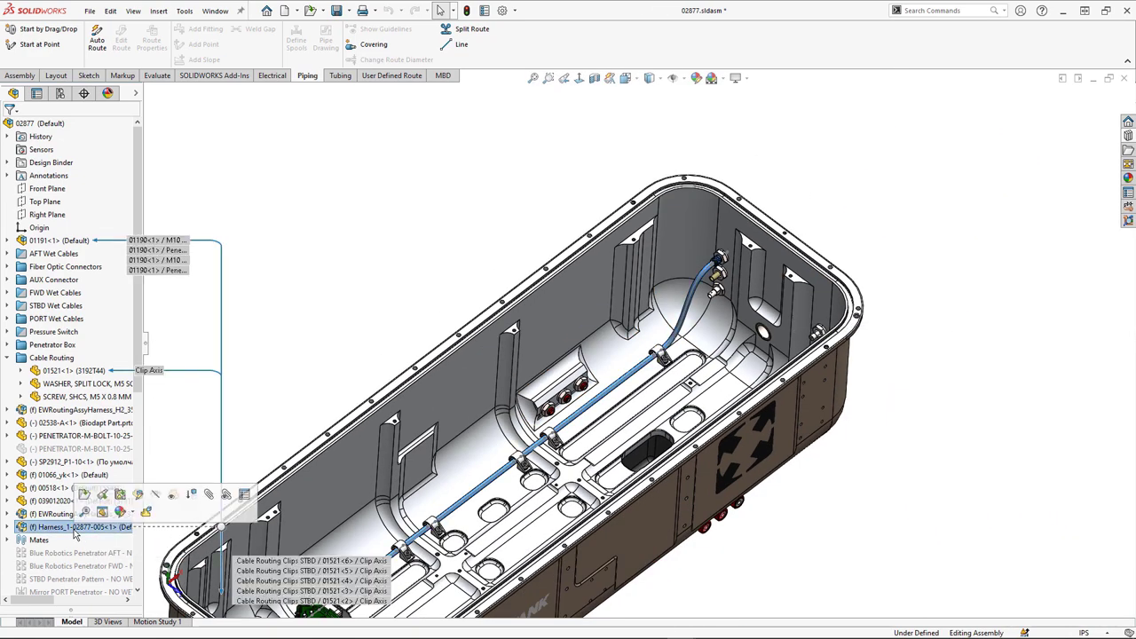
pyautogui.click(155, 495)
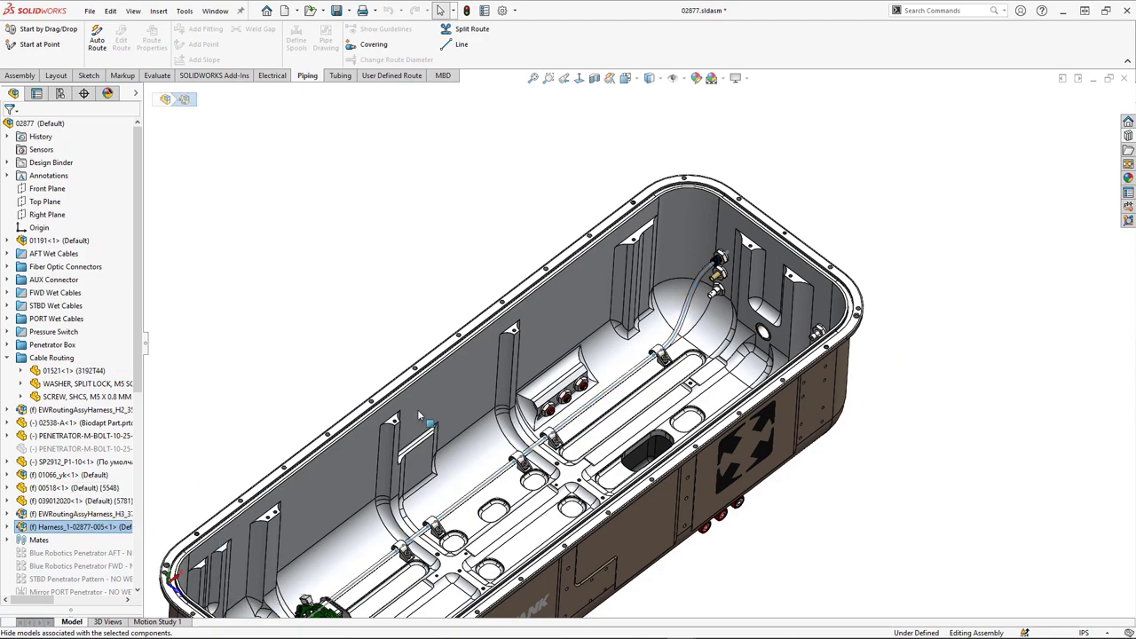
# Orbit to the enclosure's outer connector wall and bring up the Design Library
pyautogui.moveTo(448, 408); pyautogui.dragTo(710, 317, button='middle')
pyautogui.scroll(-3, 710, 317)
pyautogui.click(1128, 134)
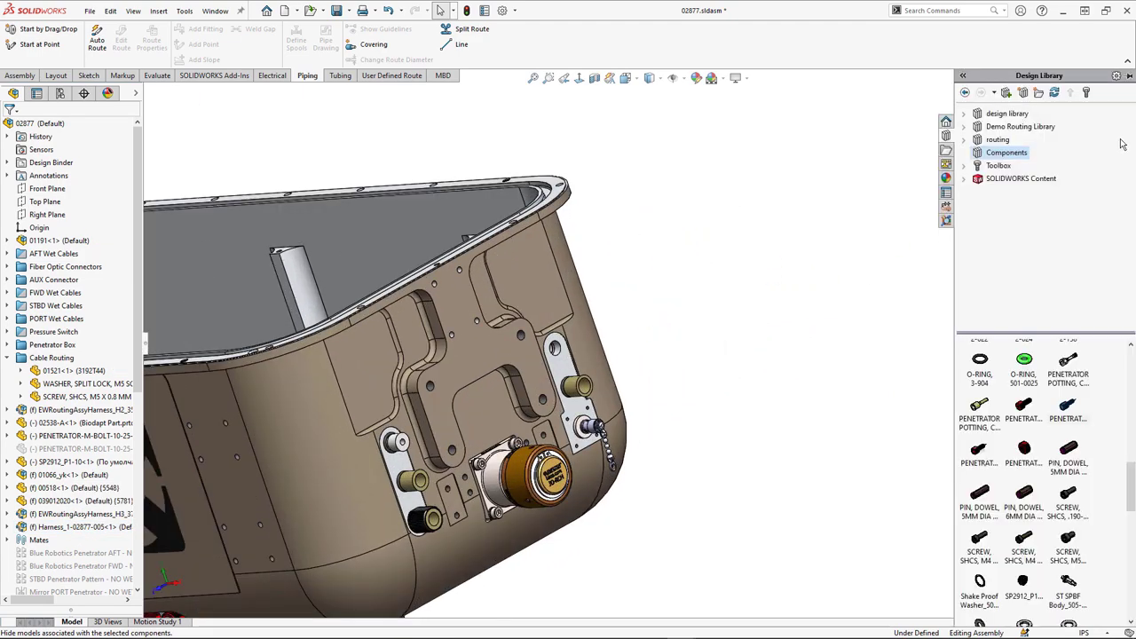
# Drop a penetrator connector on the wall, accept default Route Properties, and orbit into the tank
pyautogui.moveTo(1060, 406); pyautogui.dragTo(559, 358)
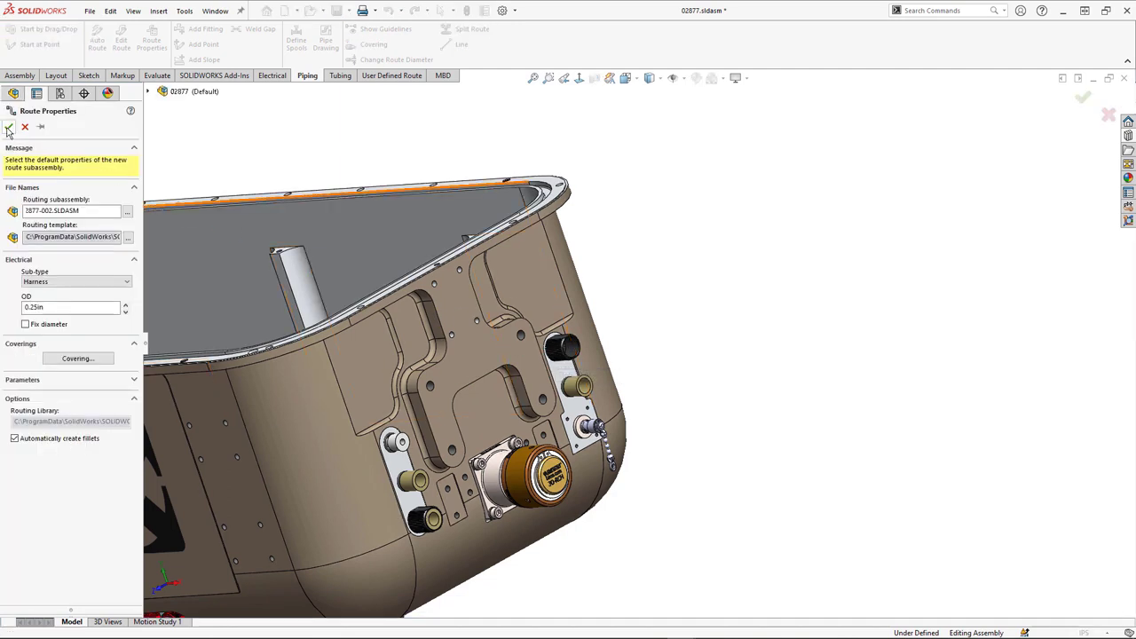
pyautogui.click(8, 129)
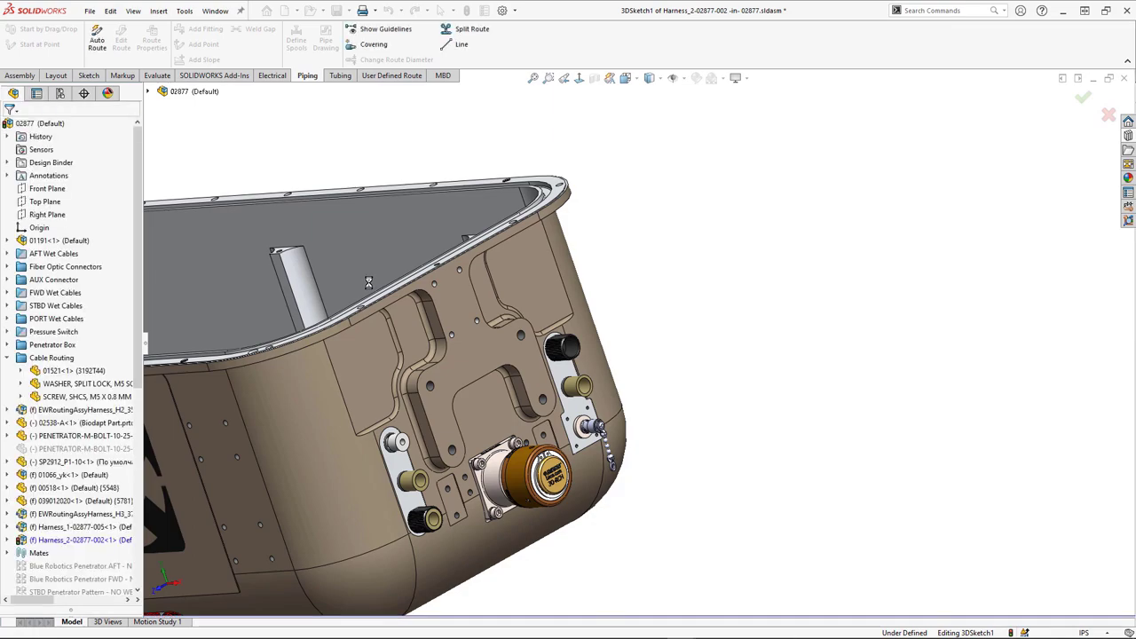
pyautogui.moveTo(397, 254)
pyautogui.mouseDown(button='middle')
pyautogui.moveTo(526, 280)
pyautogui.moveTo(543, 309)
pyautogui.moveTo(653, 383)
pyautogui.mouseUp(button='middle')
# Start at the top connector, place two 01521 clips in the tank, and accept the auto route
pyautogui.scroll(-2, 652, 383)
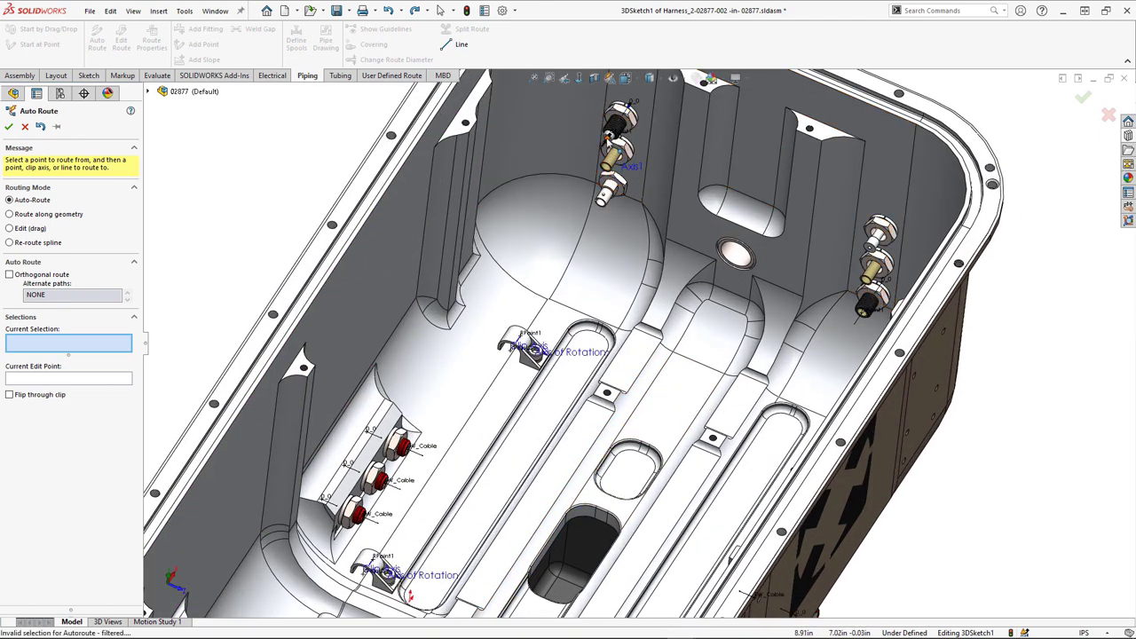
pyautogui.click(608, 133)
pyautogui.click(1129, 135)
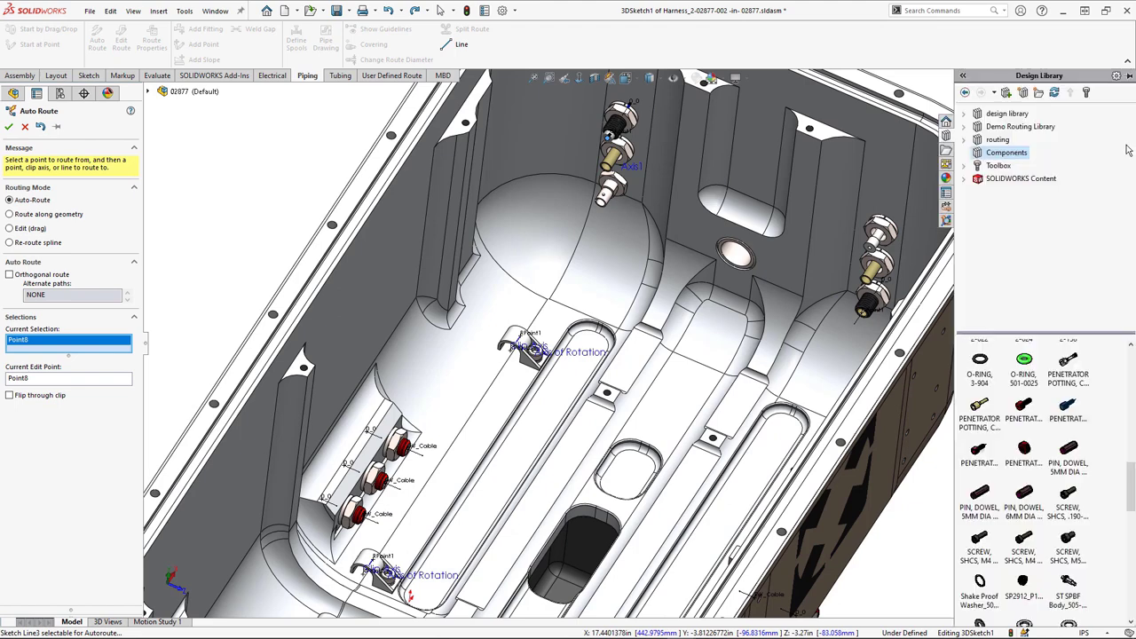
pyautogui.scroll(10, 1069, 426)
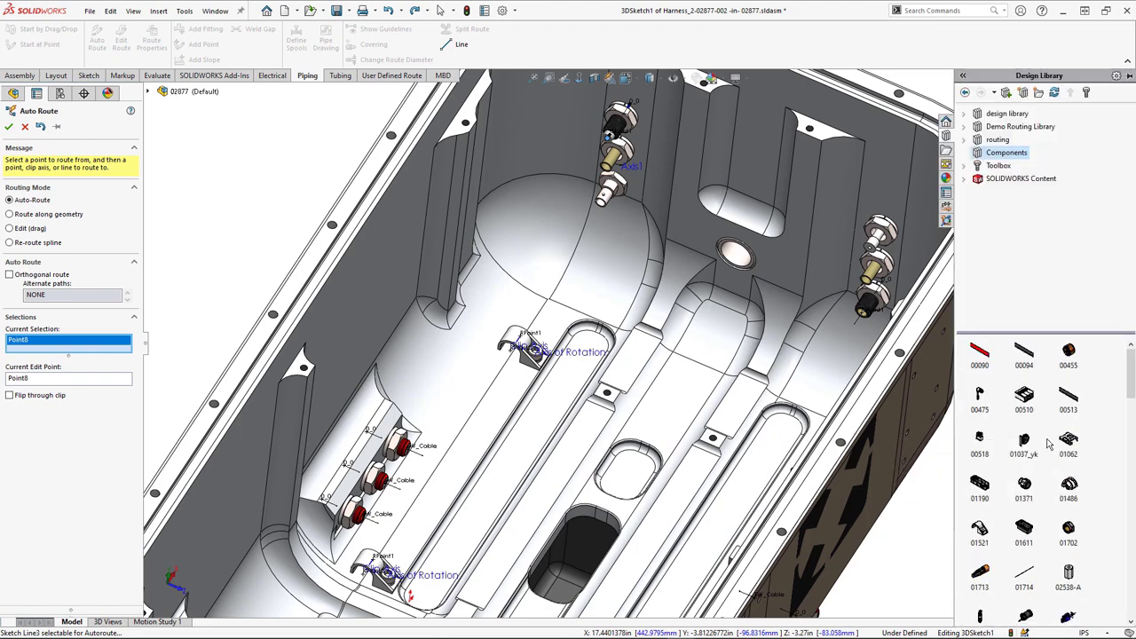
pyautogui.moveTo(979, 463); pyautogui.dragTo(612, 396)
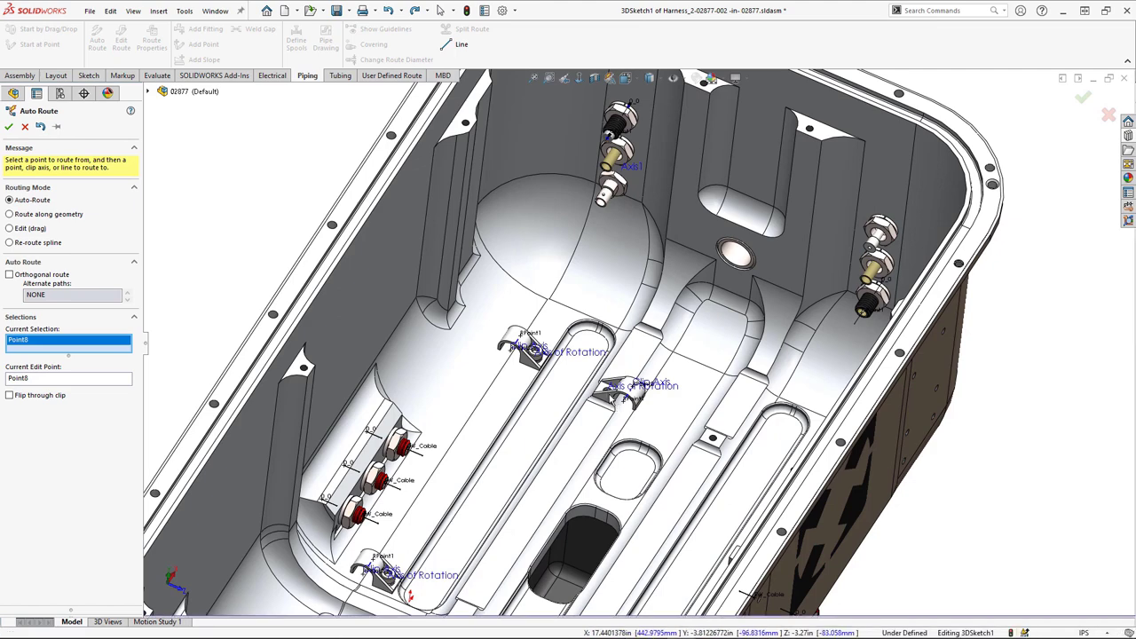
pyautogui.scroll(2, 631, 417)
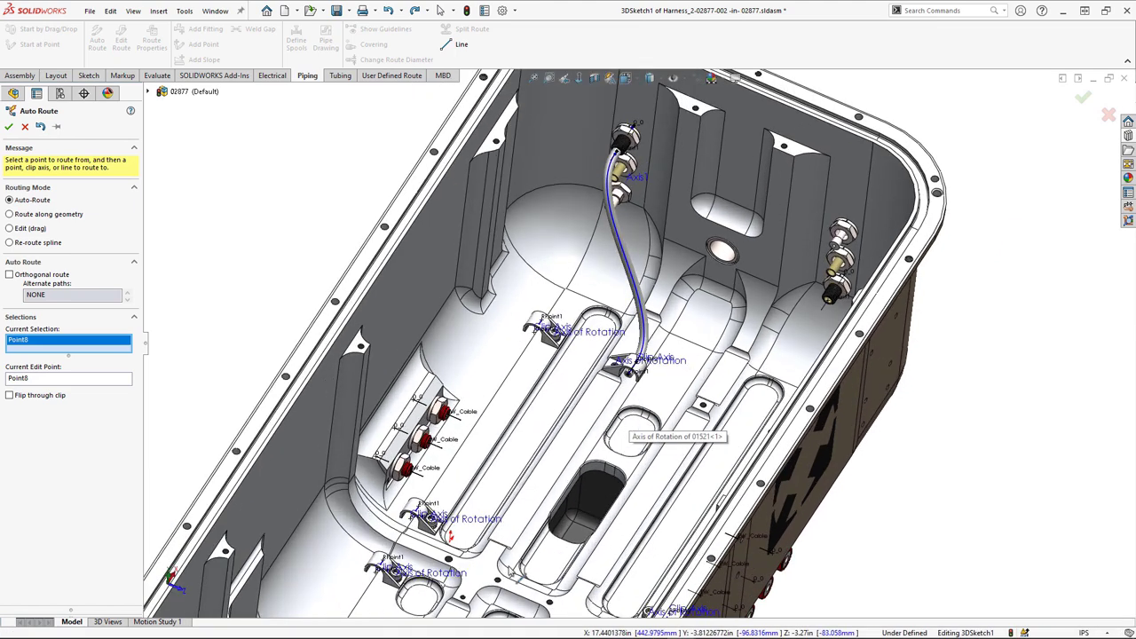
pyautogui.click(1128, 150)
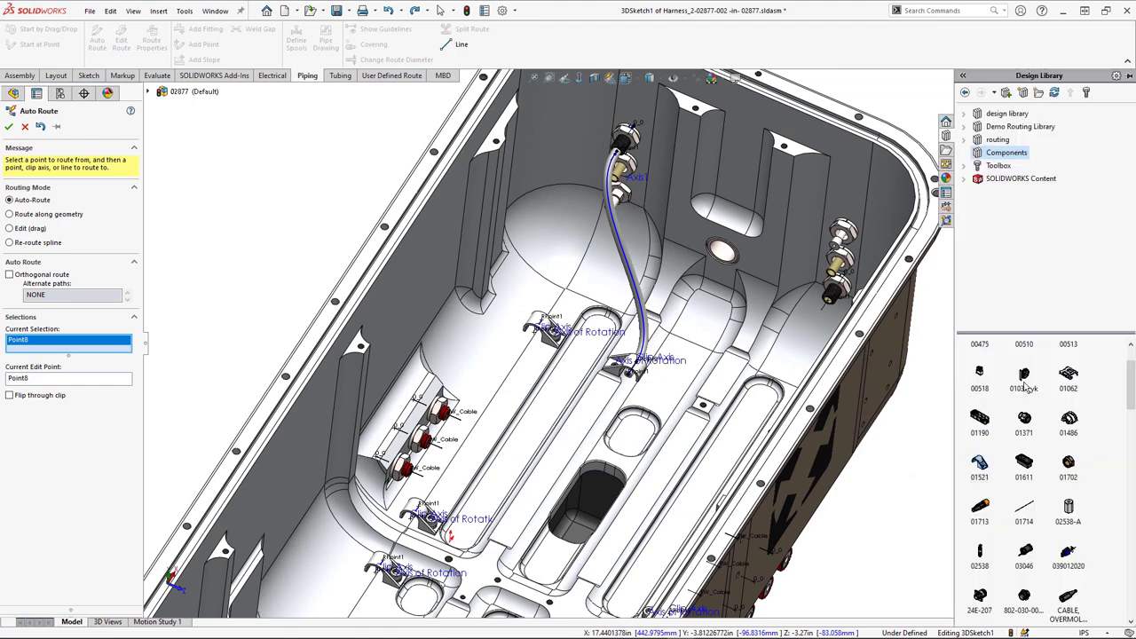
pyautogui.moveTo(979, 463); pyautogui.dragTo(503, 585)
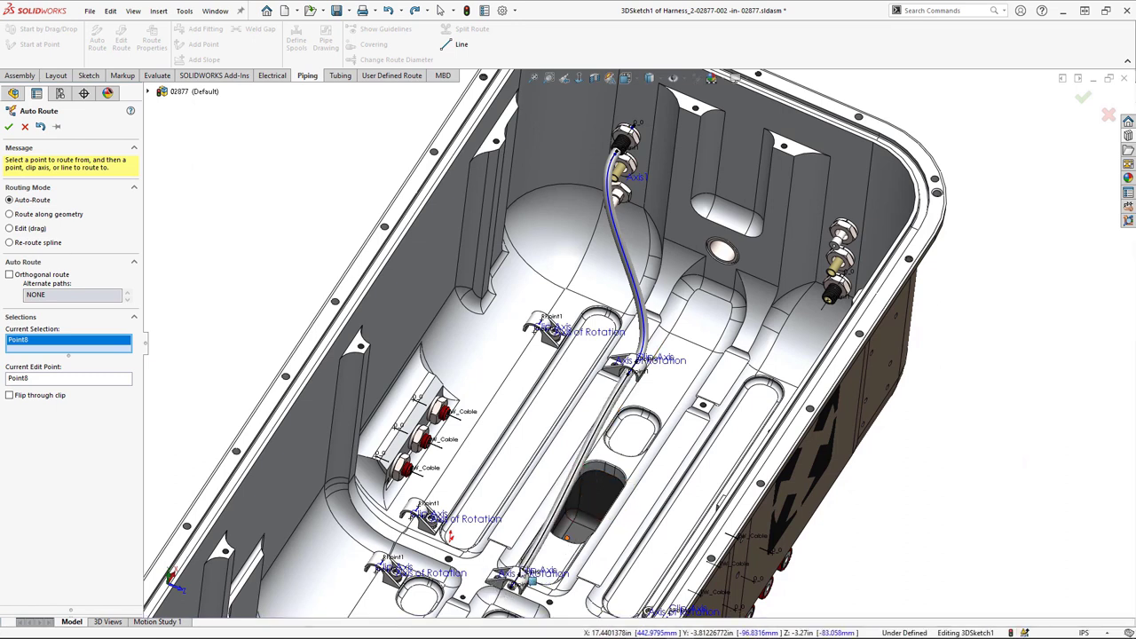
pyautogui.moveTo(636, 400); pyautogui.dragTo(568, 402, button='middle')
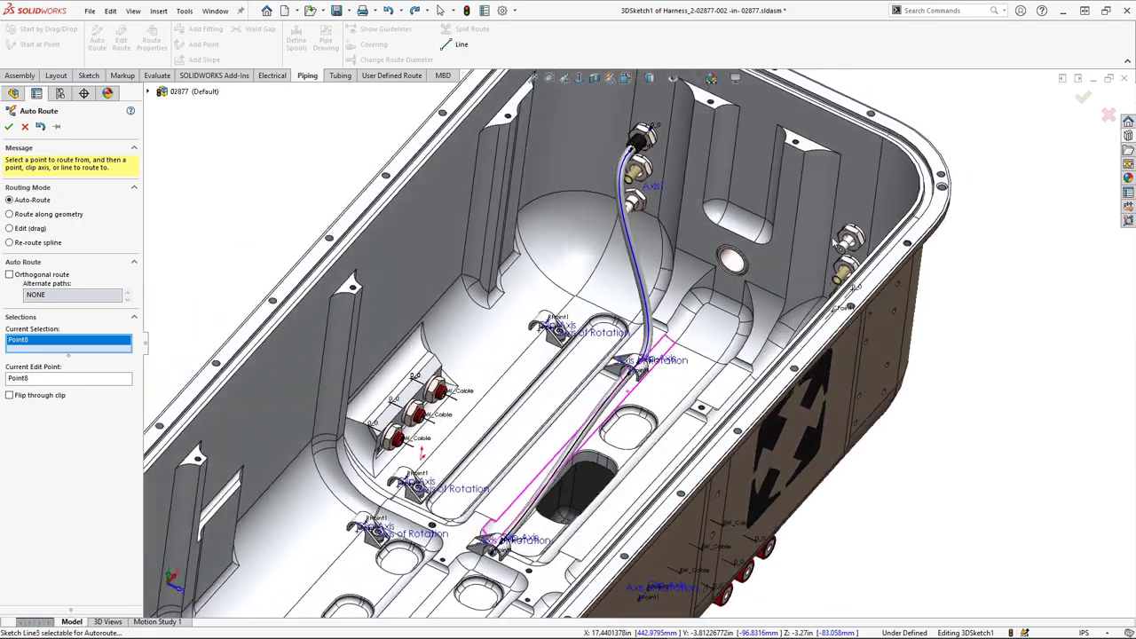
pyautogui.click(1079, 100)
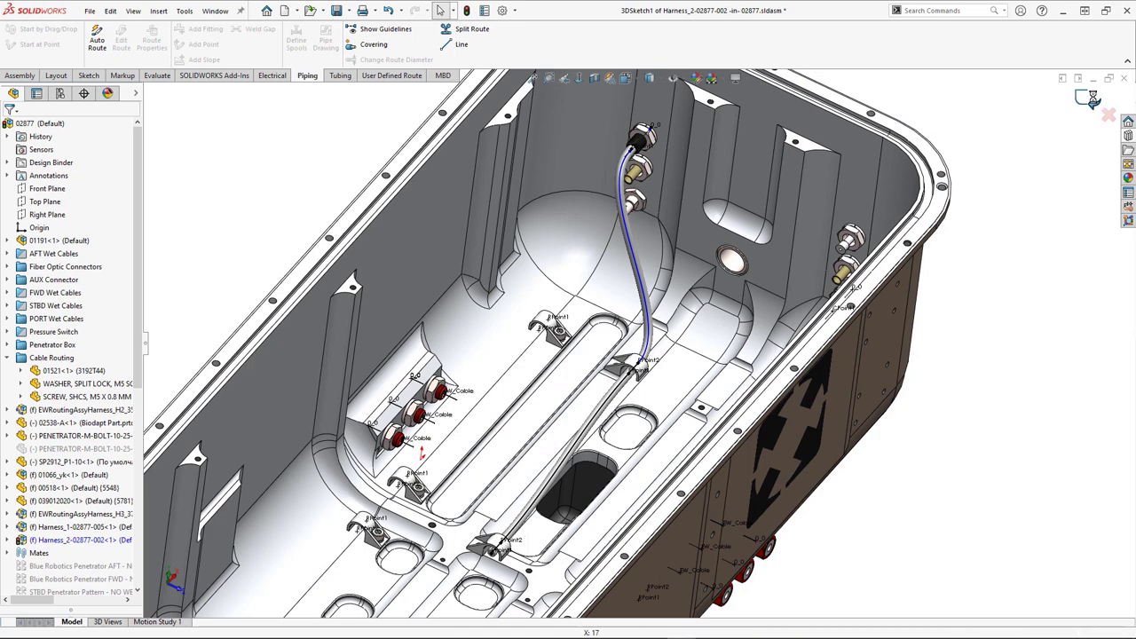
# Exit the route sketch and editing back to the assembly, then hide Harness_2 with Tab
pyautogui.click(1090, 99)
pyautogui.click(1091, 99)
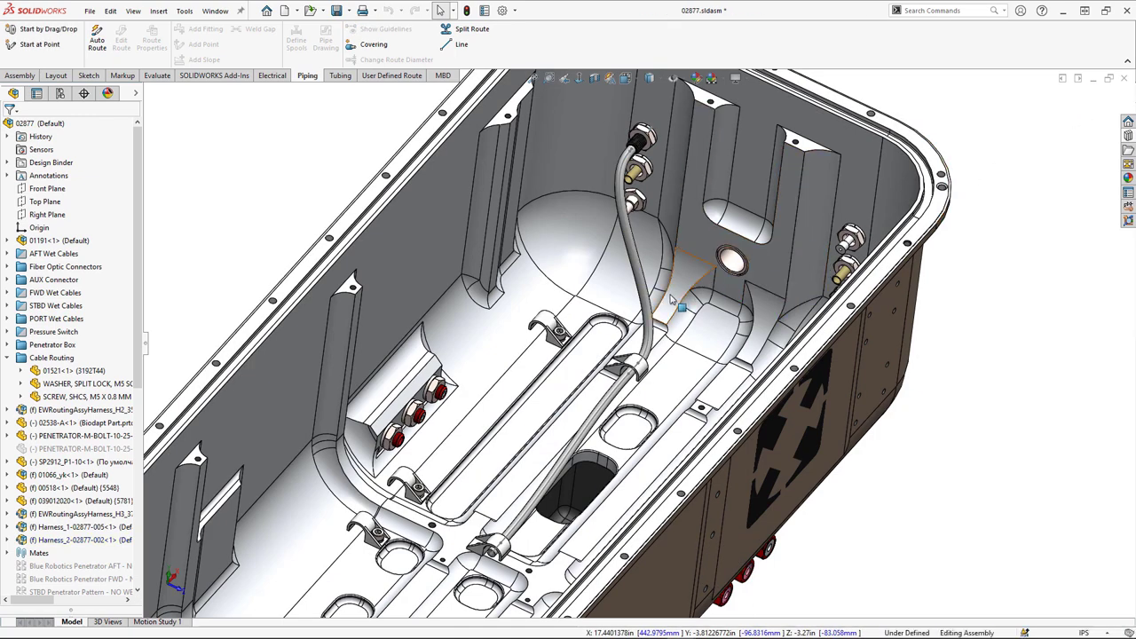
pyautogui.click(1098, 105)
pyautogui.click(60, 541)
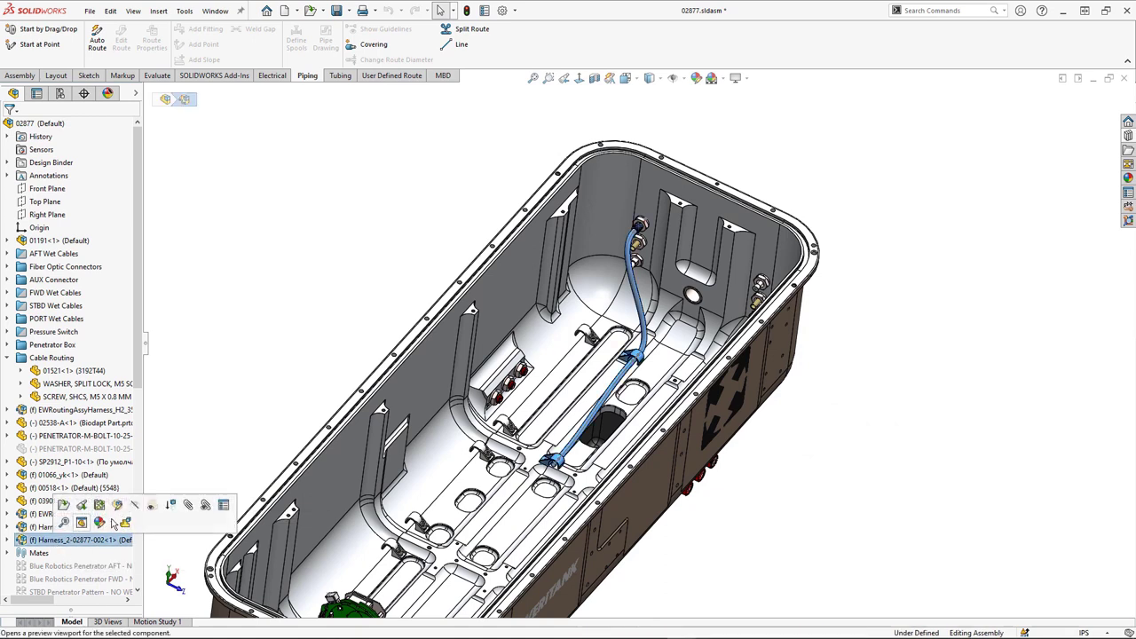
pyautogui.press('Tab')
pyautogui.click(246, 368)
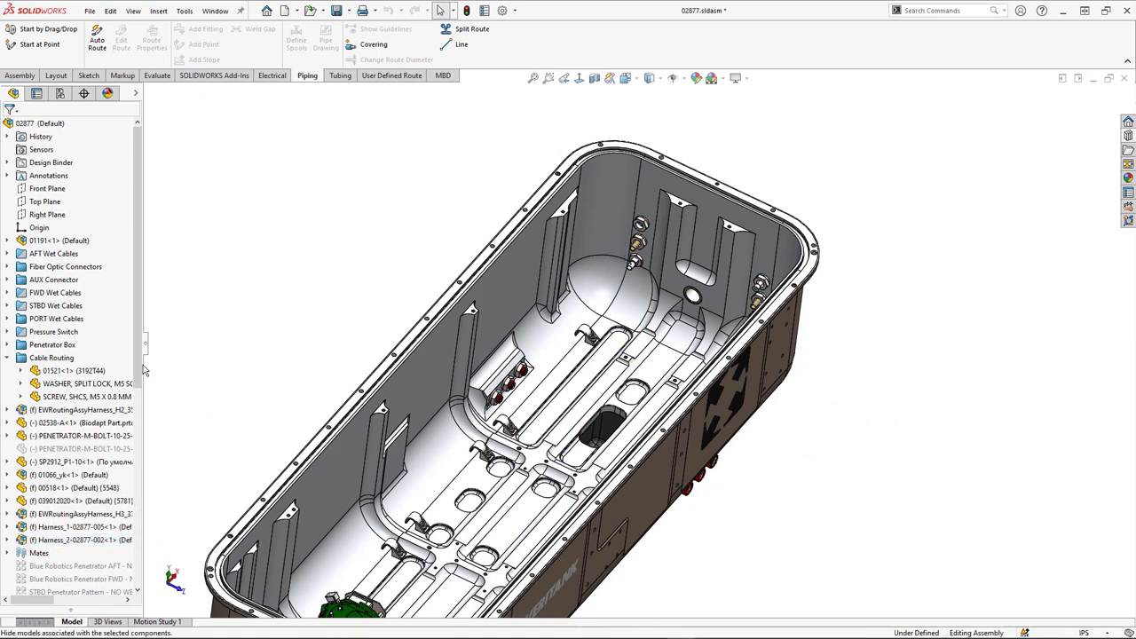
# Show the EWRoutingAssyHarness_H2 cables again and orbit to view the other side
pyautogui.click(60, 410)
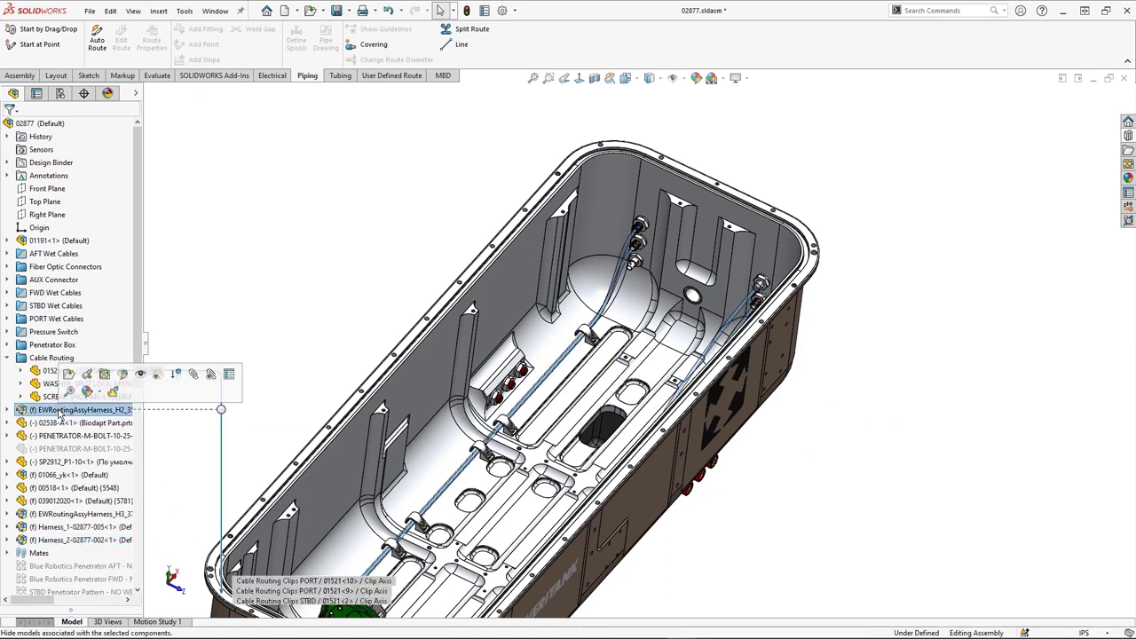
pyautogui.click(140, 376)
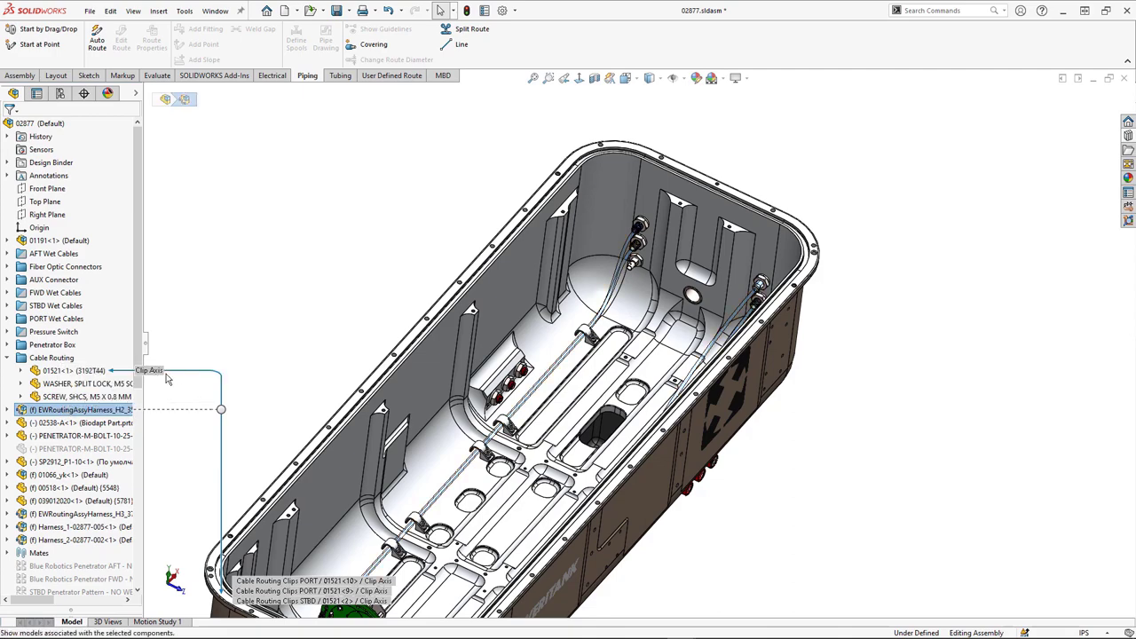
pyautogui.click(251, 378)
pyautogui.moveTo(304, 373); pyautogui.dragTo(561, 346, button='middle')
pyautogui.scroll(-5, 417, 435)
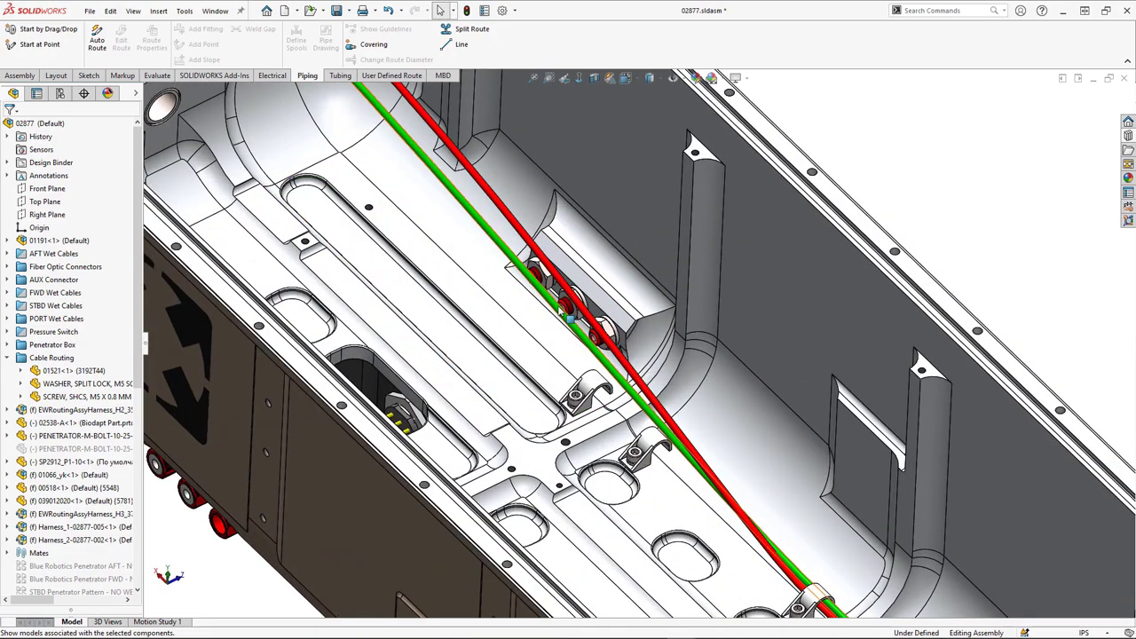
# Edit the tank cable's route and pass Spline5 and Spline6 through clip 01521-12, auto-arranged
pyautogui.rightClick(561, 317)
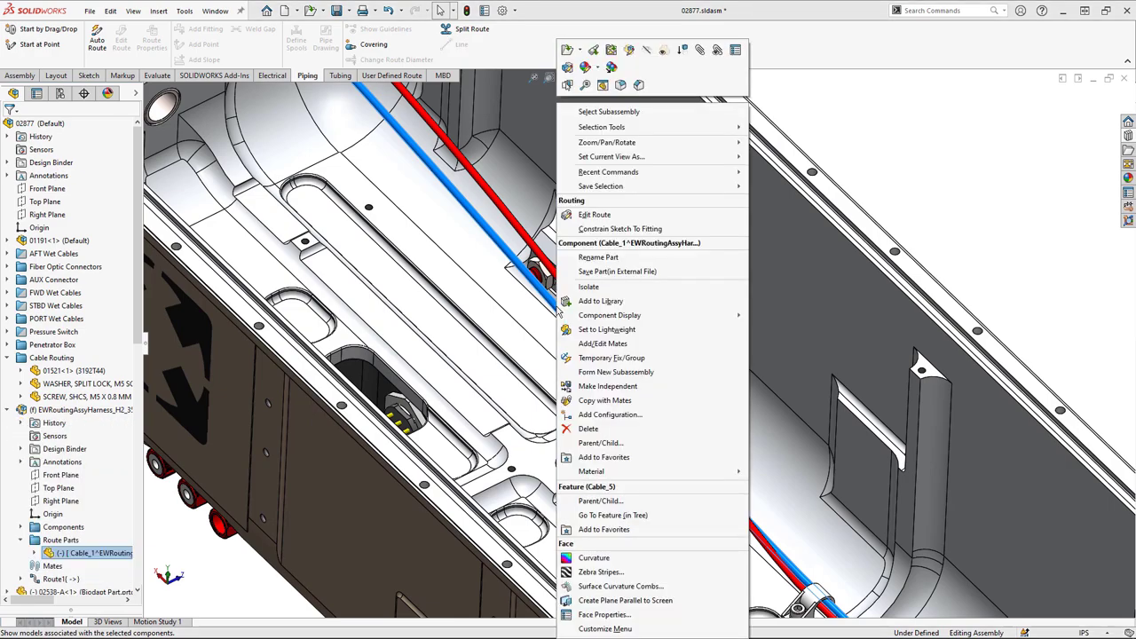
pyautogui.click(588, 216)
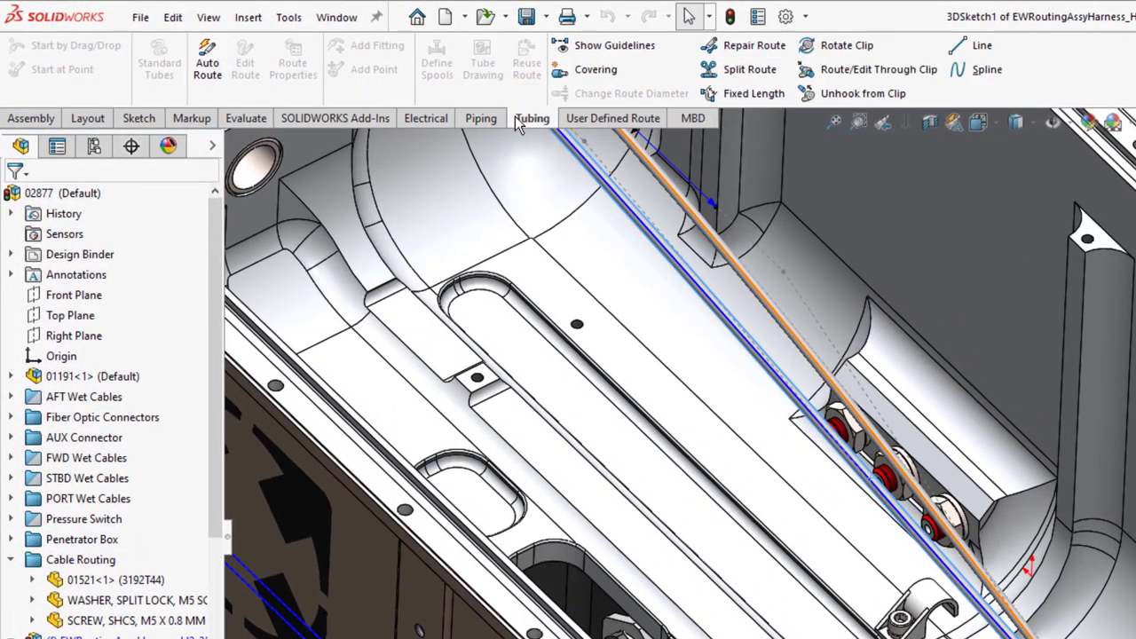
pyautogui.click(817, 78)
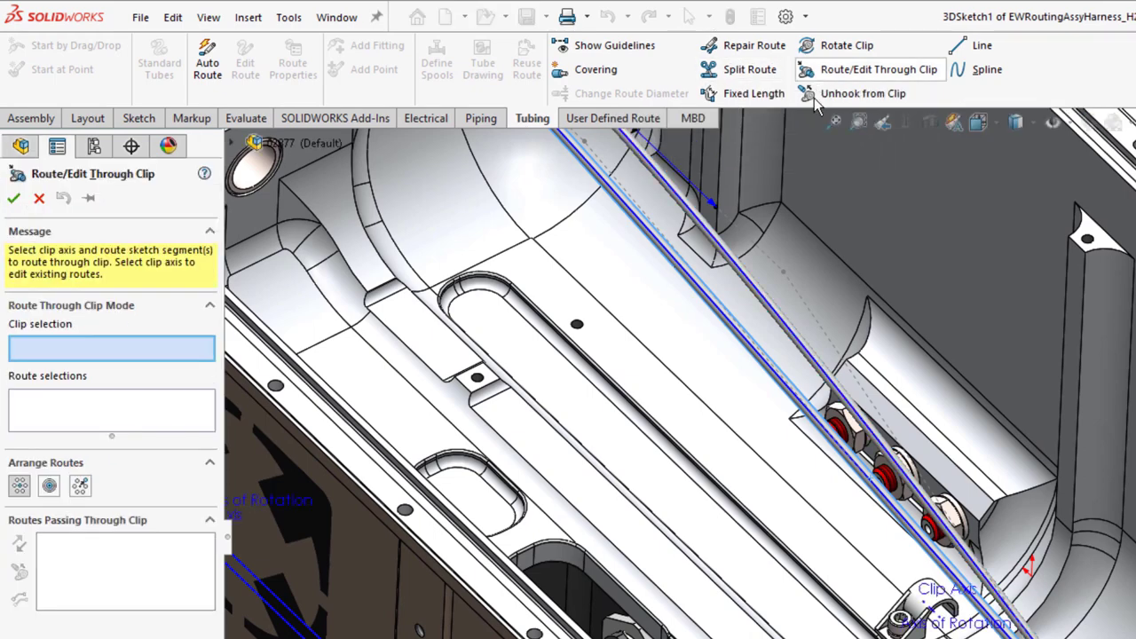
pyautogui.click(945, 621)
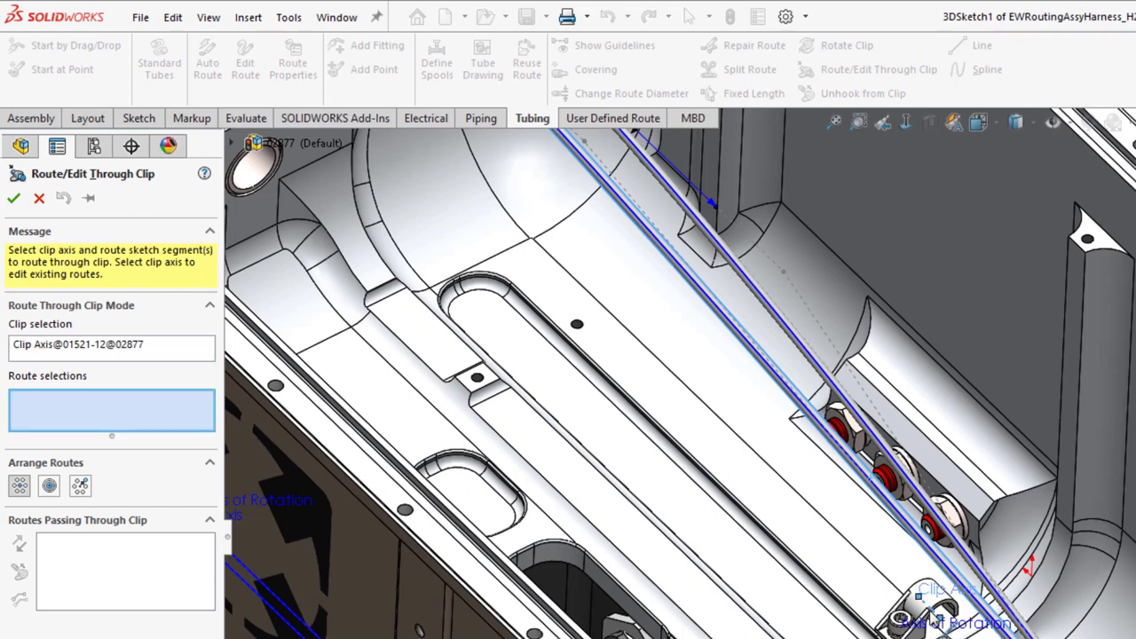
pyautogui.click(907, 480)
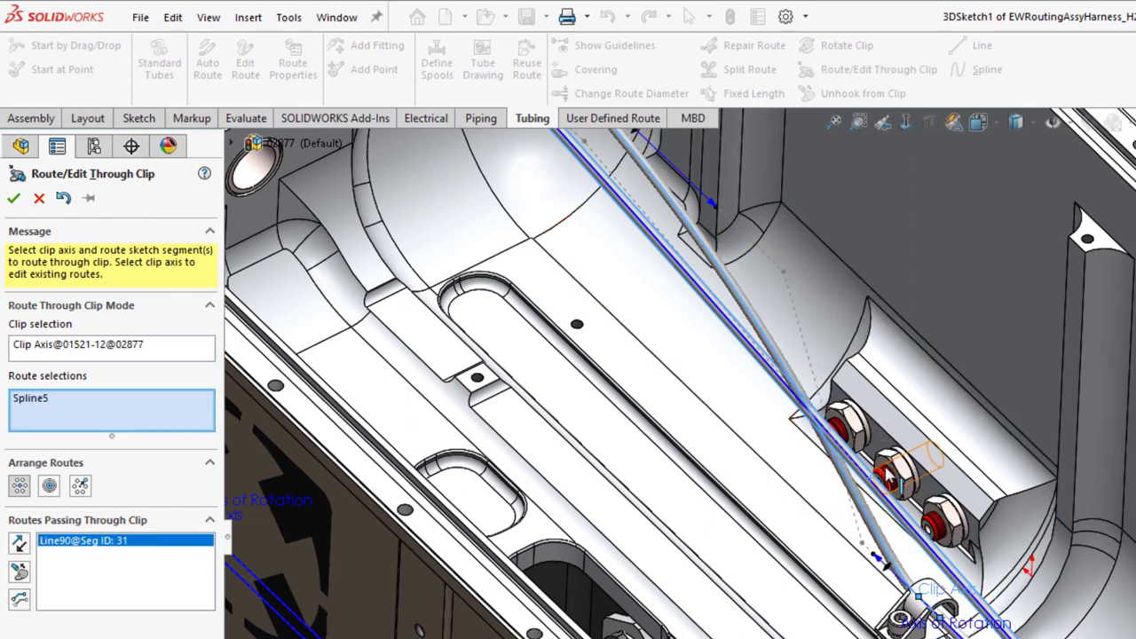
pyautogui.click(877, 482)
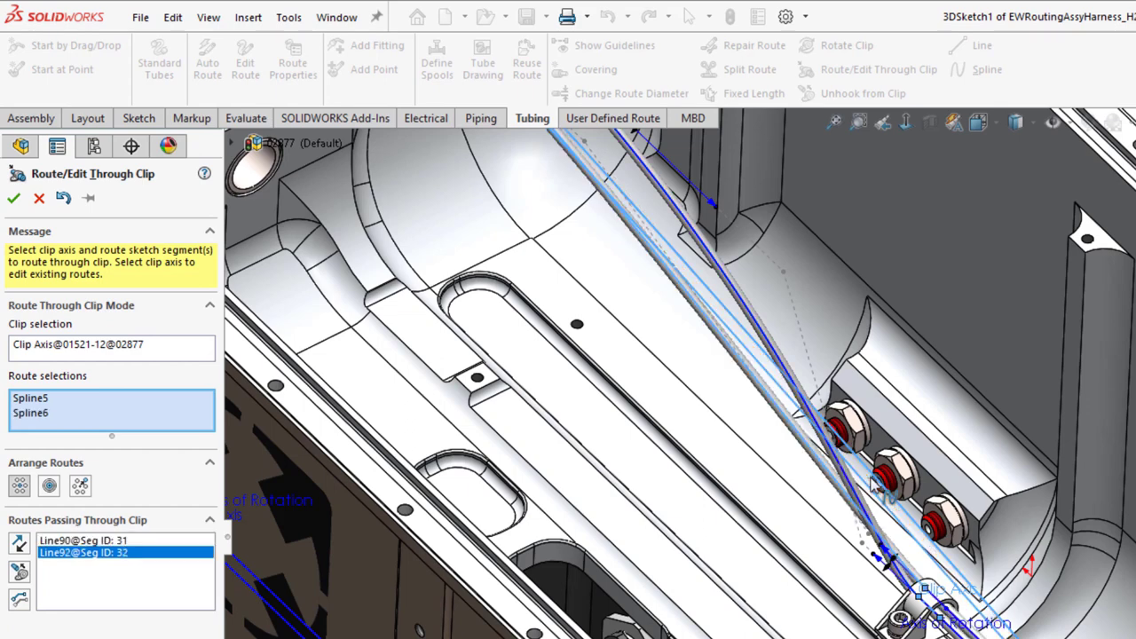
pyautogui.click(24, 490)
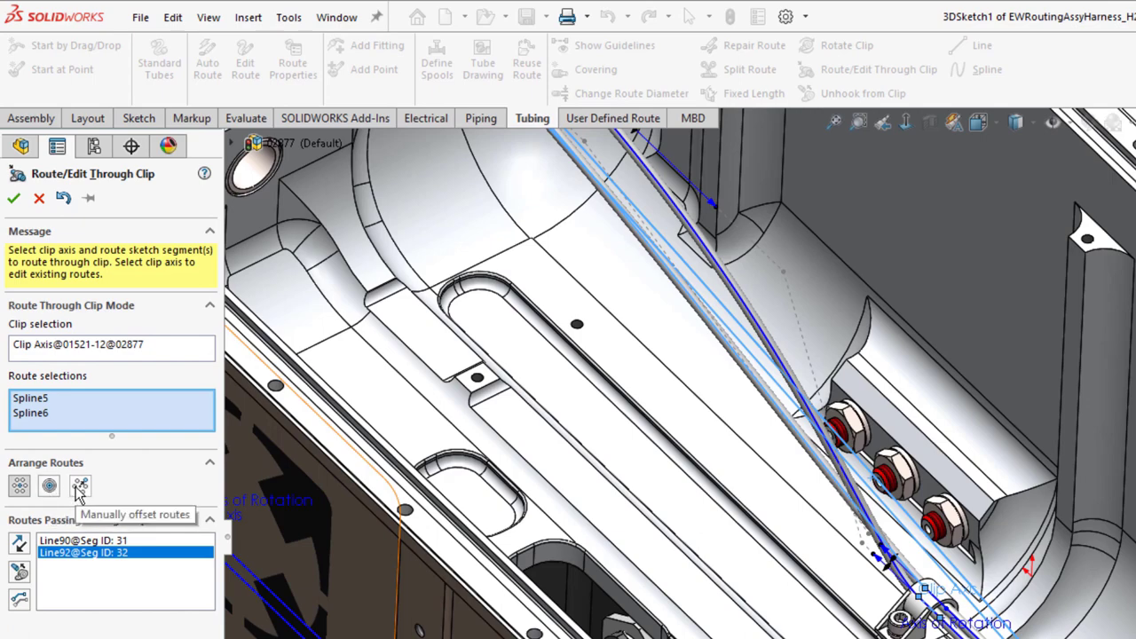
pyautogui.scroll(5, 674, 382)
# Confirm the clip routing, exit the route sketch and return to the 02877 tank assembly
pyautogui.press('f')
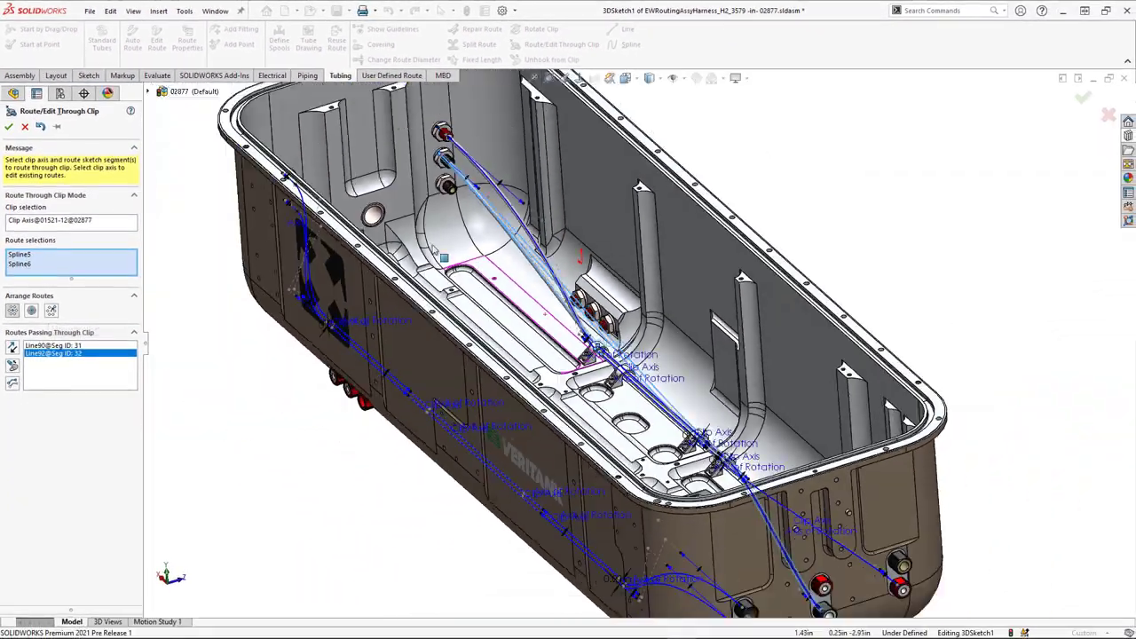
pyautogui.click(9, 127)
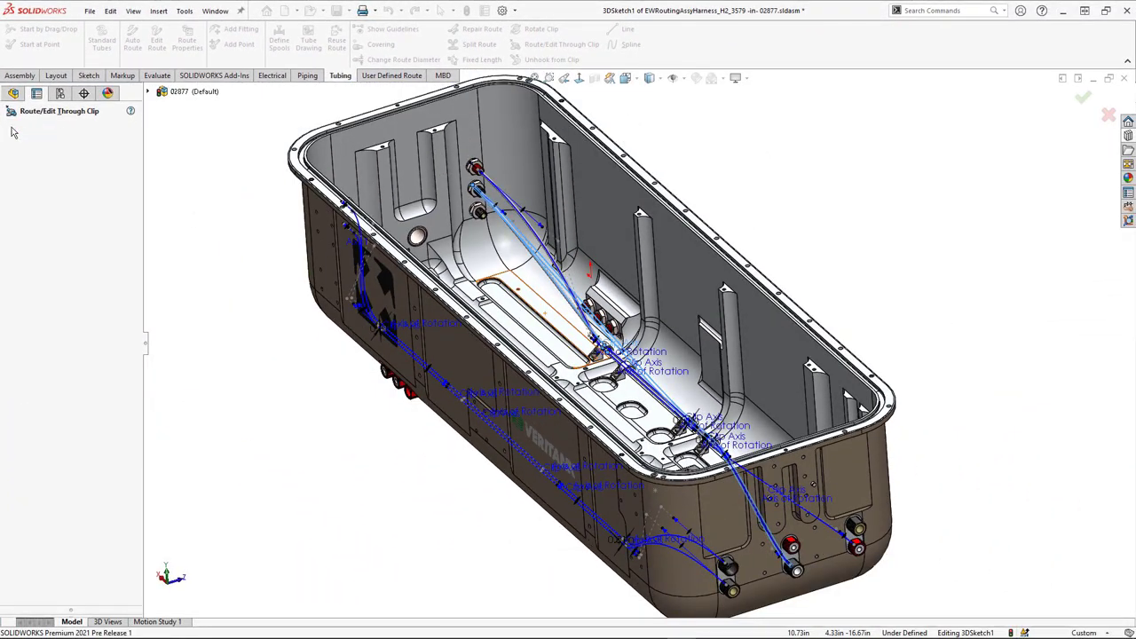
pyautogui.click(1092, 98)
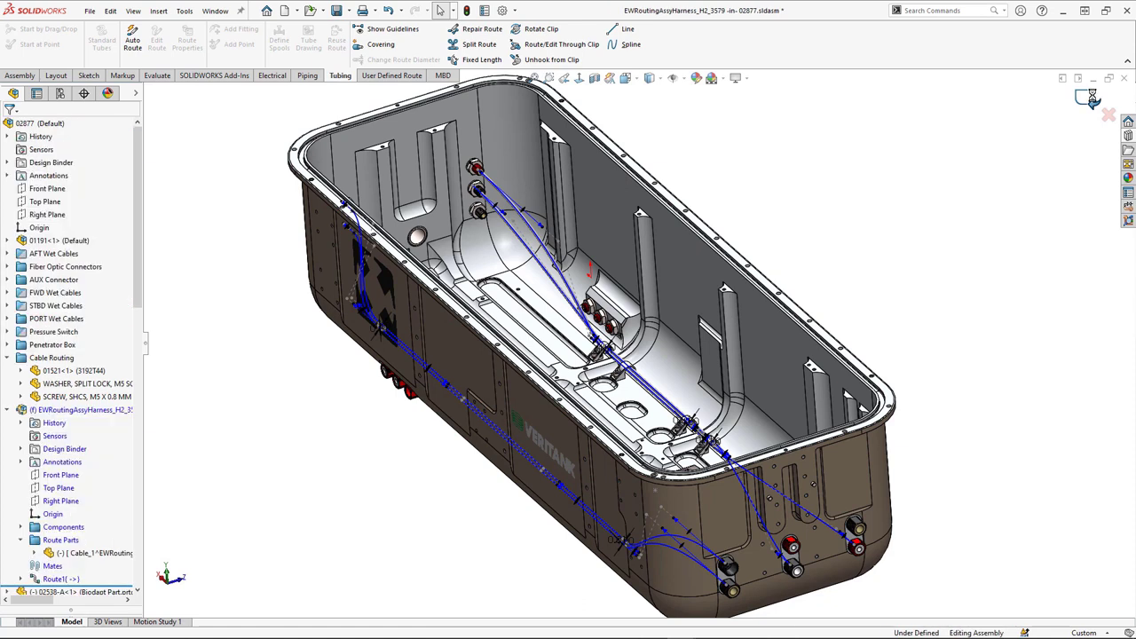
pyautogui.click(1097, 101)
# Orbit and zoom around the tank to inspect the cables in the clamps and the VERITANK wall
pyautogui.moveTo(826, 213); pyautogui.dragTo(621, 354, button='middle')
pyautogui.scroll(6, 622, 355)
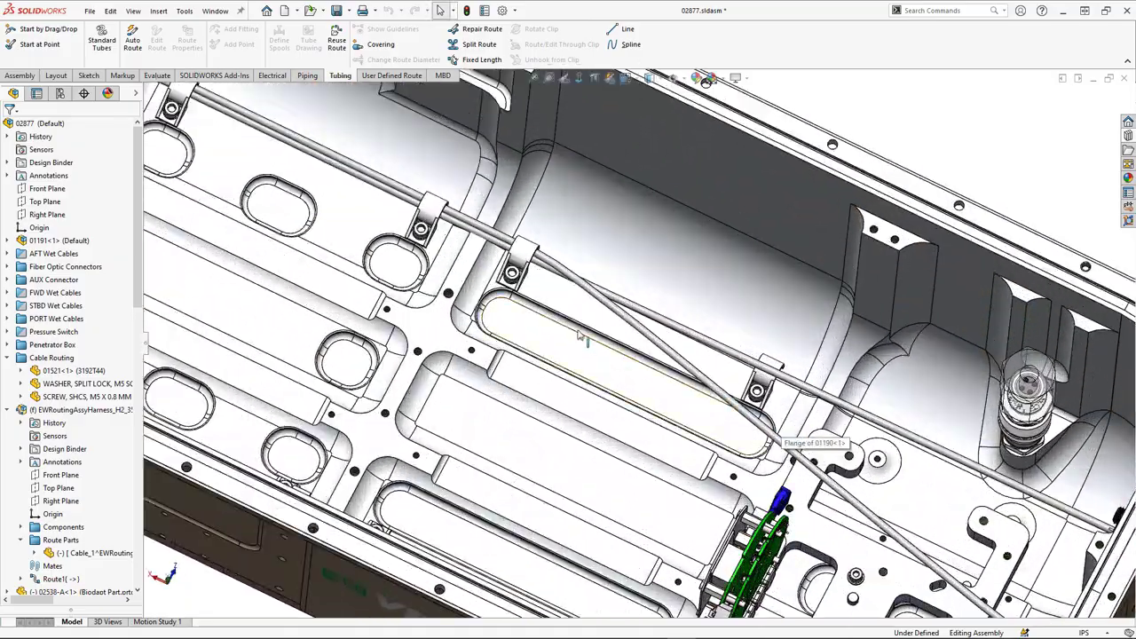
pyautogui.scroll(5, 581, 336)
pyautogui.moveTo(582, 336); pyautogui.dragTo(525, 252, button='middle')
pyautogui.scroll(-8, 525, 252)
pyautogui.scroll(2, 550, 282)
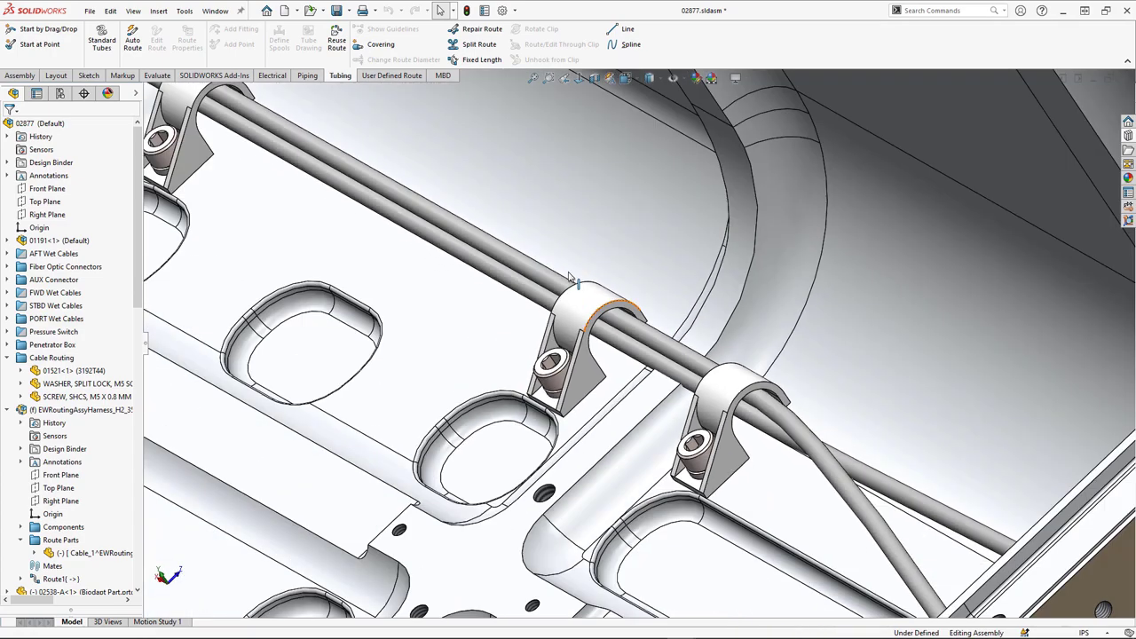
pyautogui.scroll(6, 572, 282)
pyautogui.scroll(2, 658, 304)
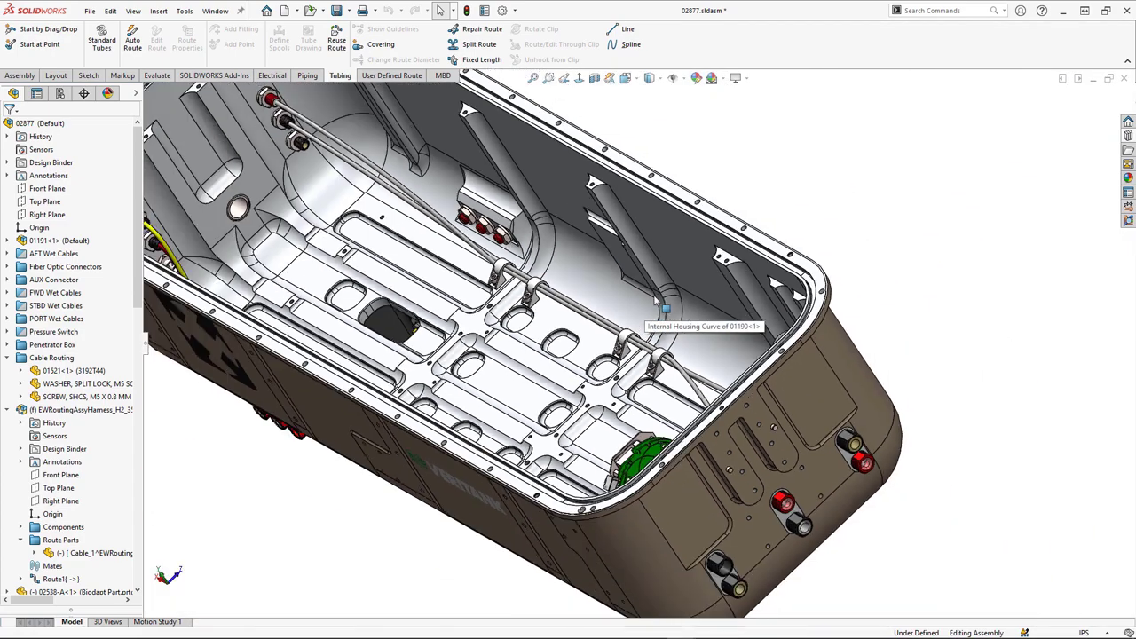
pyautogui.scroll(3, 658, 304)
pyautogui.moveTo(659, 303); pyautogui.dragTo(727, 190, button='middle')
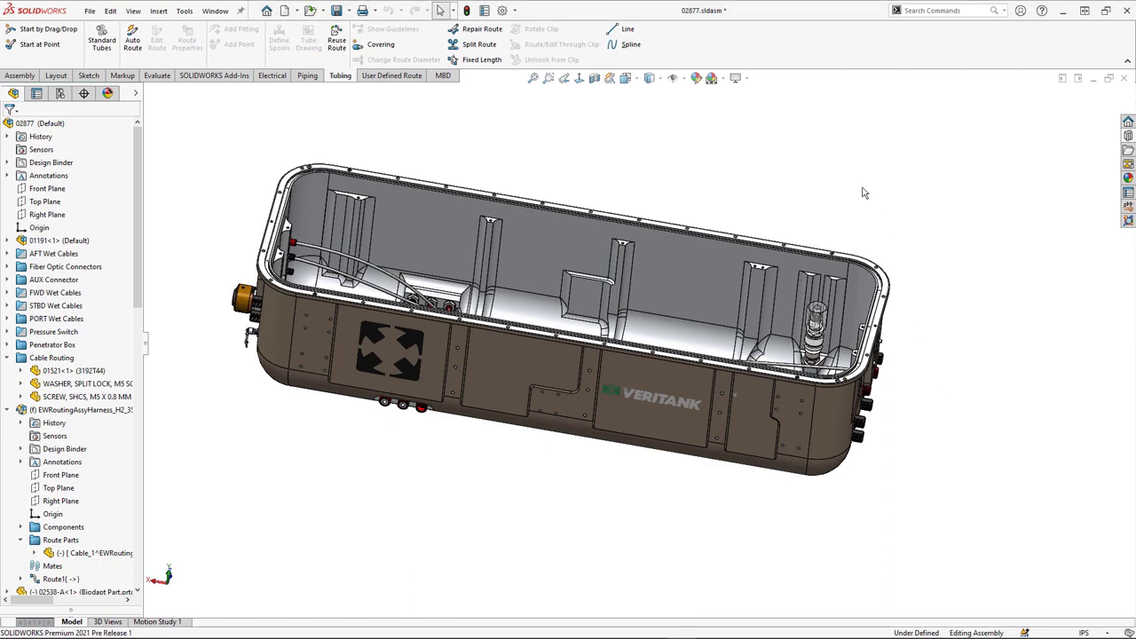
# Open the Electrical_Drawing_Lab assembly from the recent documents list
pyautogui.hotkey('ctrl', 'F2')
pyautogui.click(634, 197)
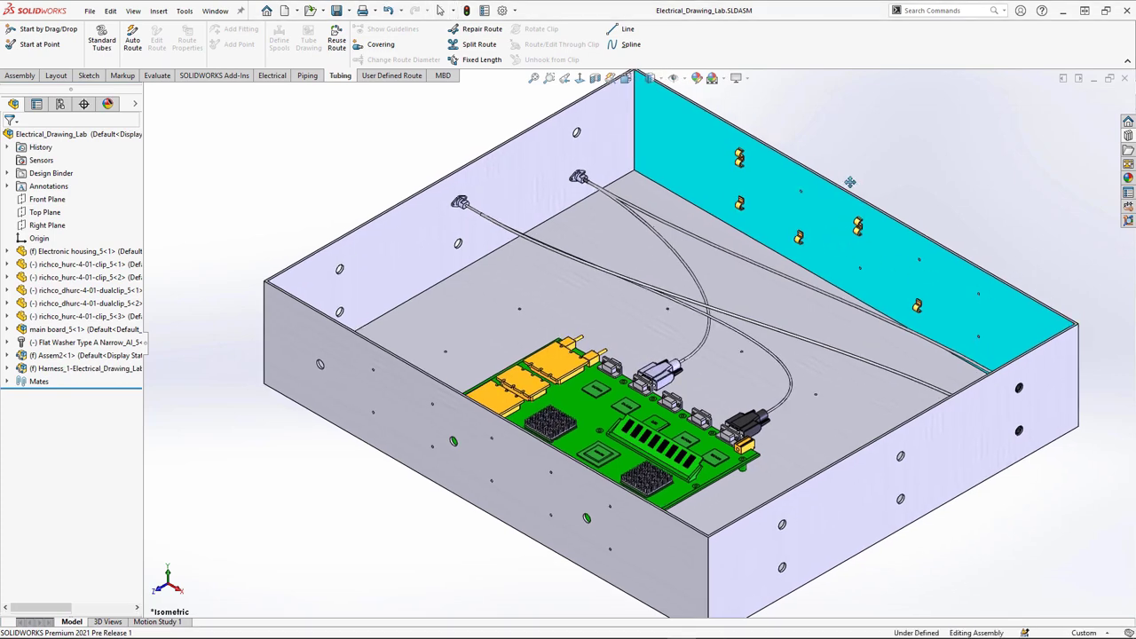
pyautogui.scroll(-3, 834, 218)
pyautogui.click(702, 236)
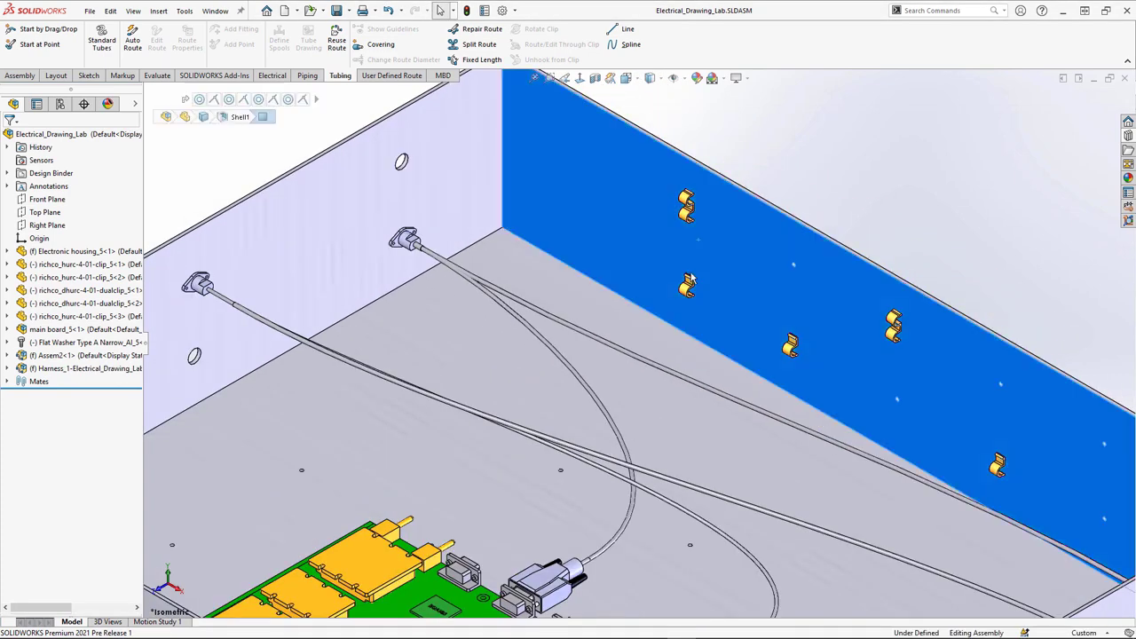
pyautogui.rightClick(688, 291)
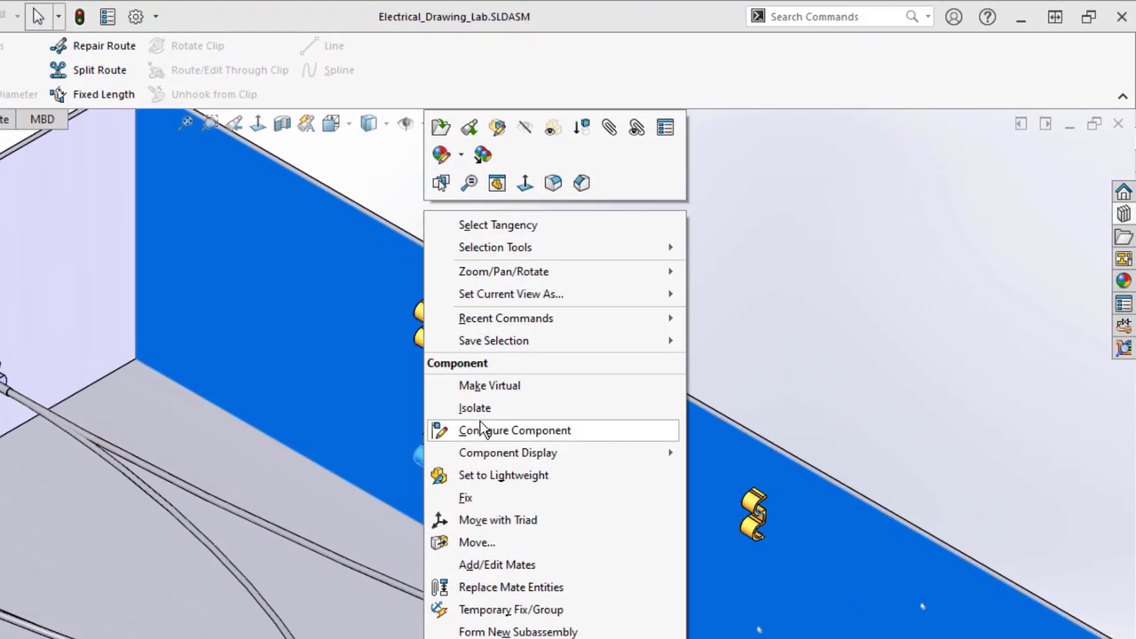
pyautogui.click(522, 409)
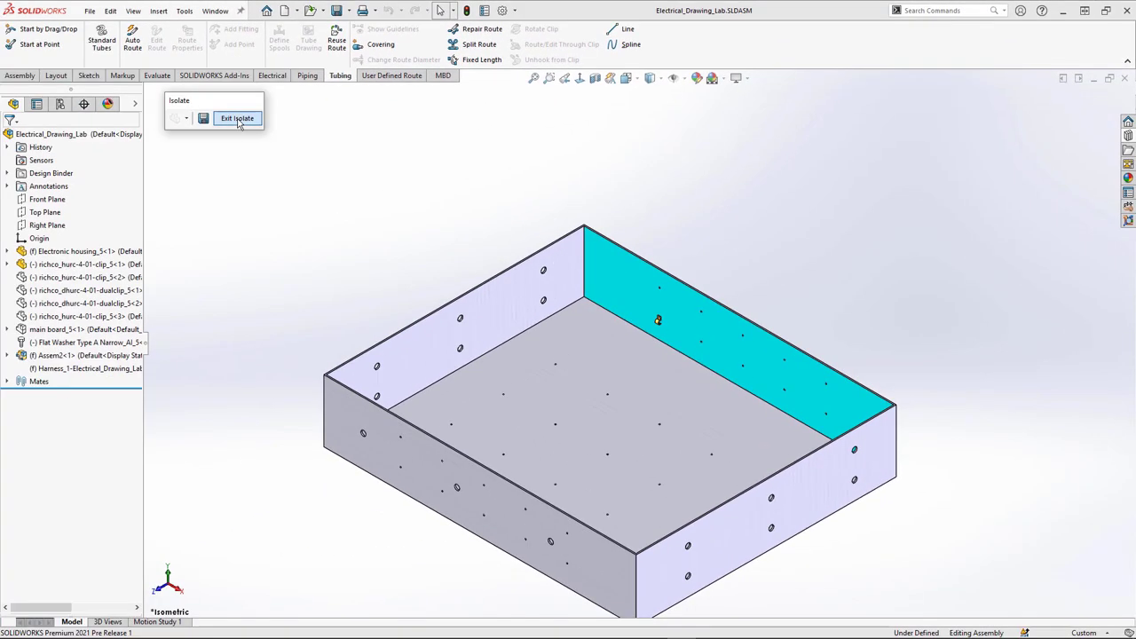
pyautogui.click(237, 119)
# Isolate Harness_1, showing everything inside the Route Bounding Box
pyautogui.click(74, 371)
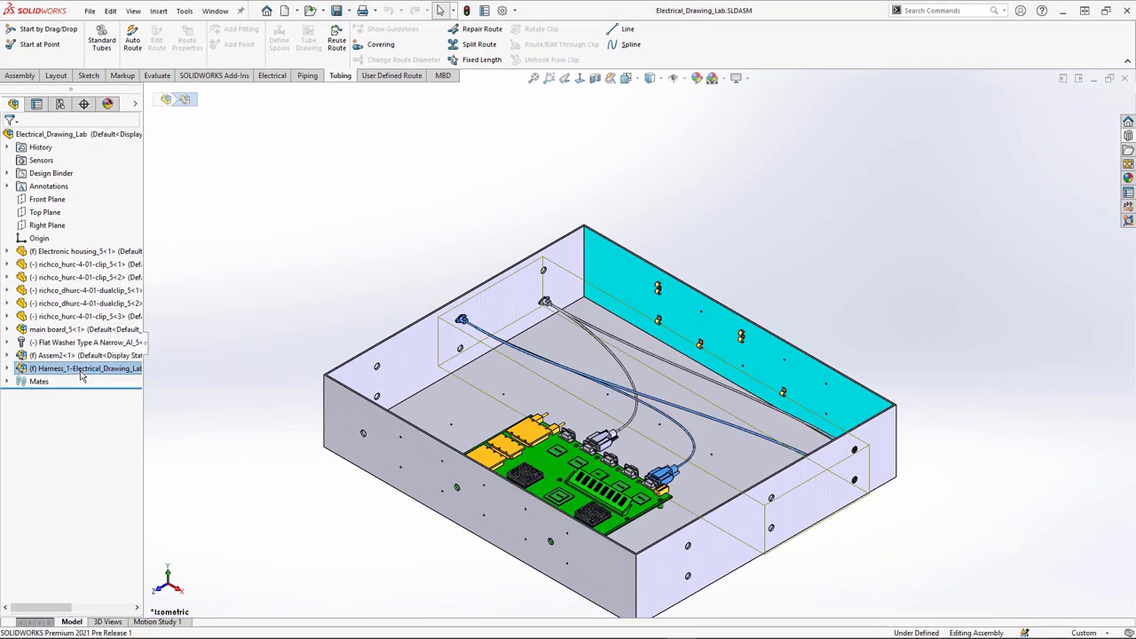
pyautogui.rightClick(74, 372)
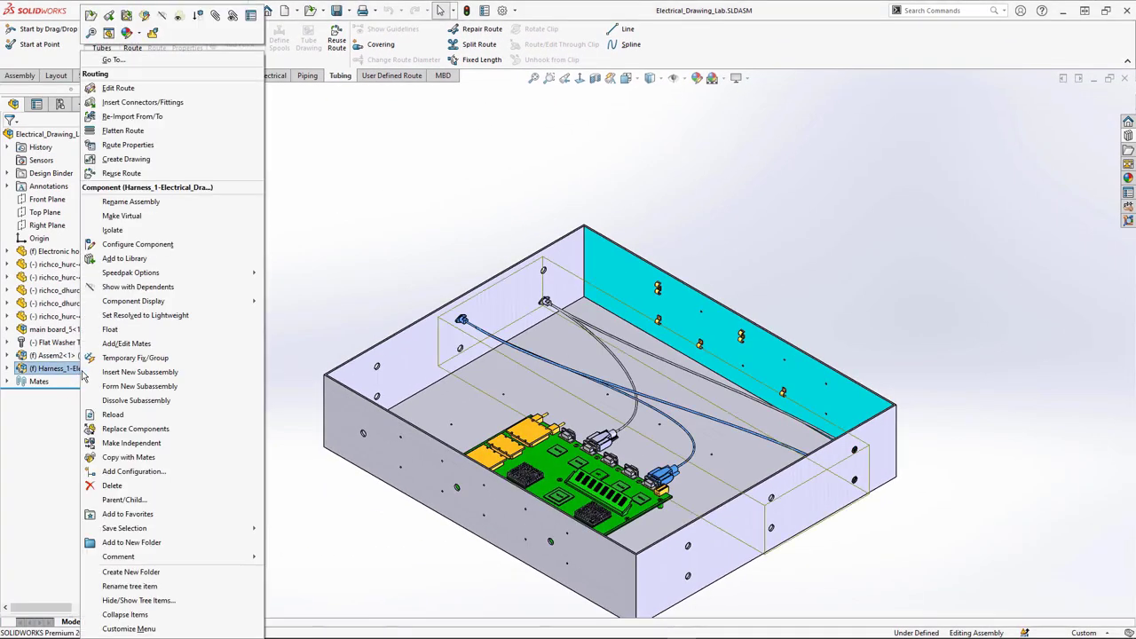
pyautogui.click(157, 230)
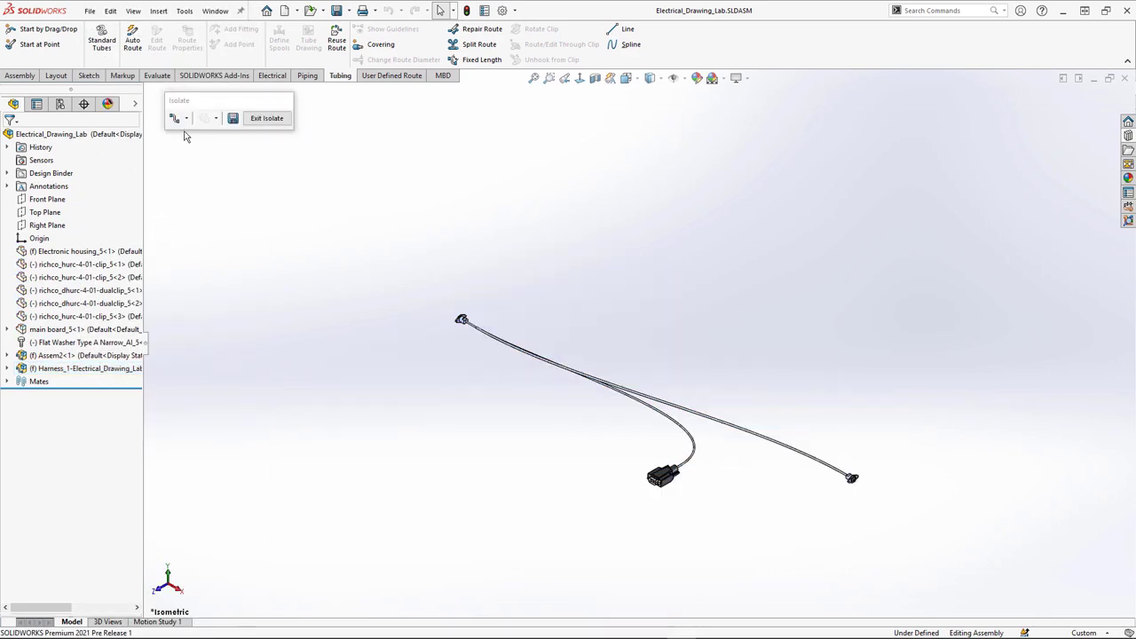
pyautogui.click(186, 118)
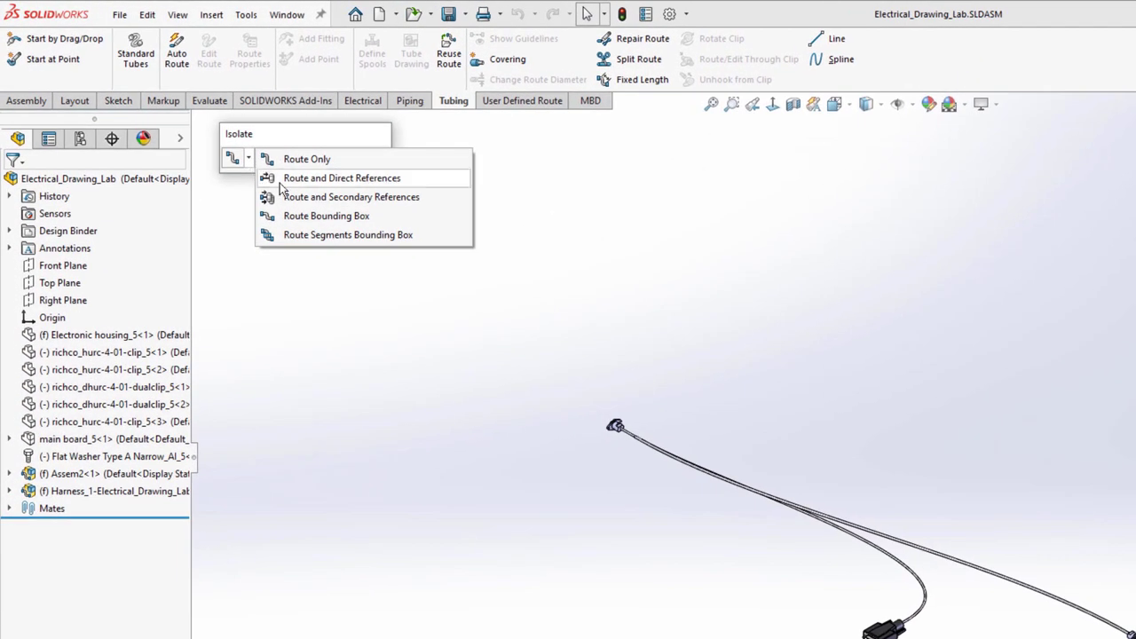
pyautogui.click(327, 197)
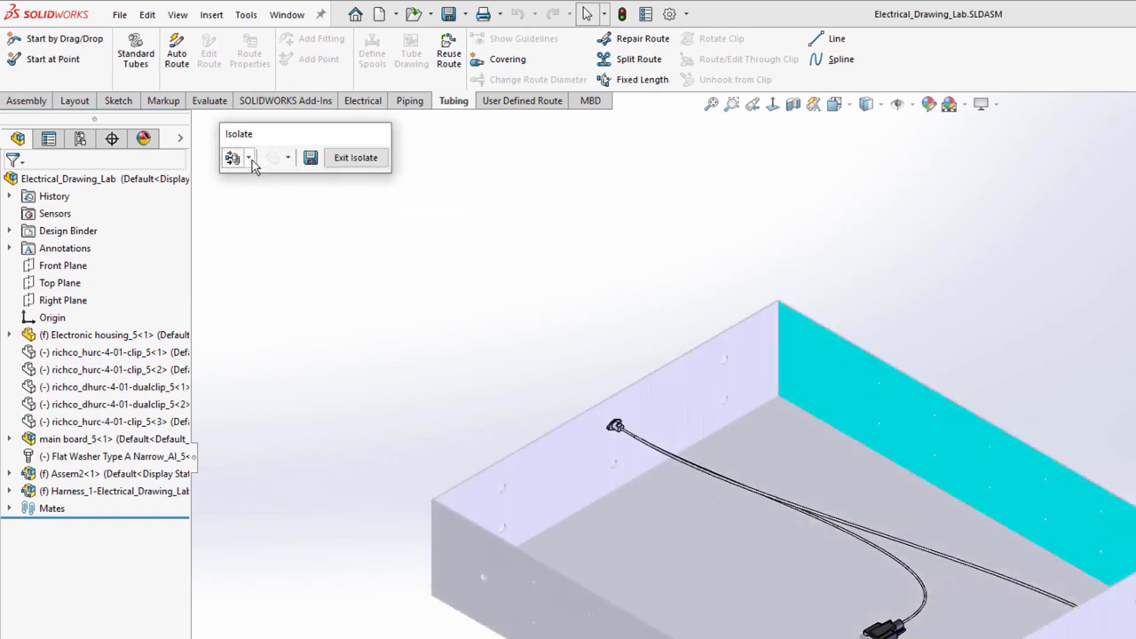
pyautogui.click(248, 157)
pyautogui.click(299, 216)
# Save the isolated view as display state 'Route and box' and exit isolate
pyautogui.click(310, 158)
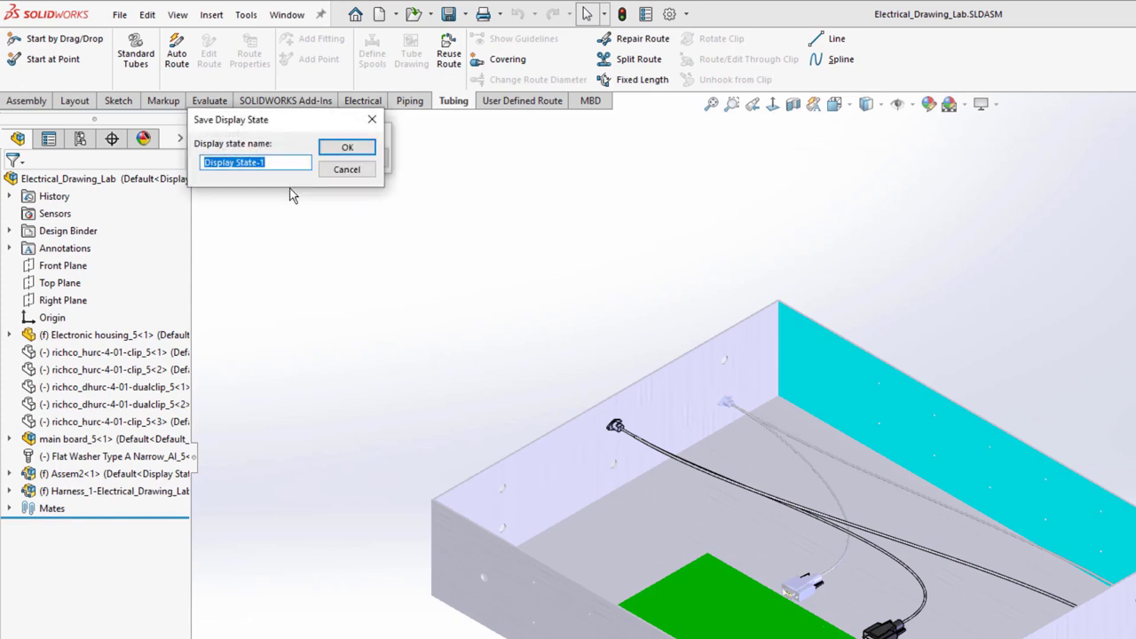
pyautogui.write('Route and')
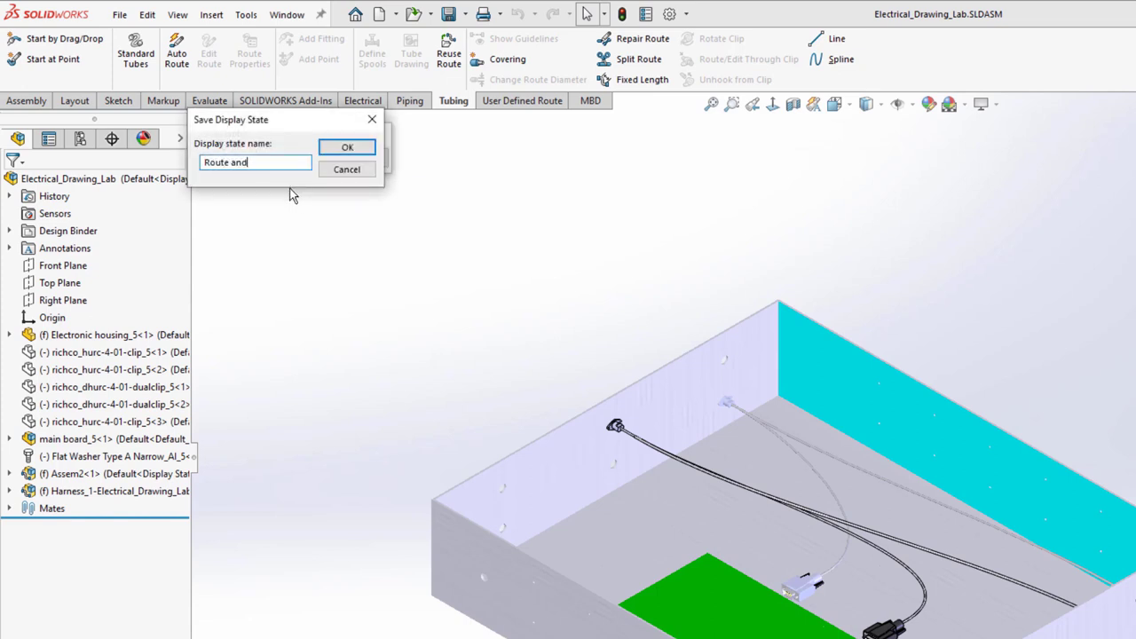
pyautogui.write(' box')
pyautogui.click(347, 147)
pyautogui.click(347, 157)
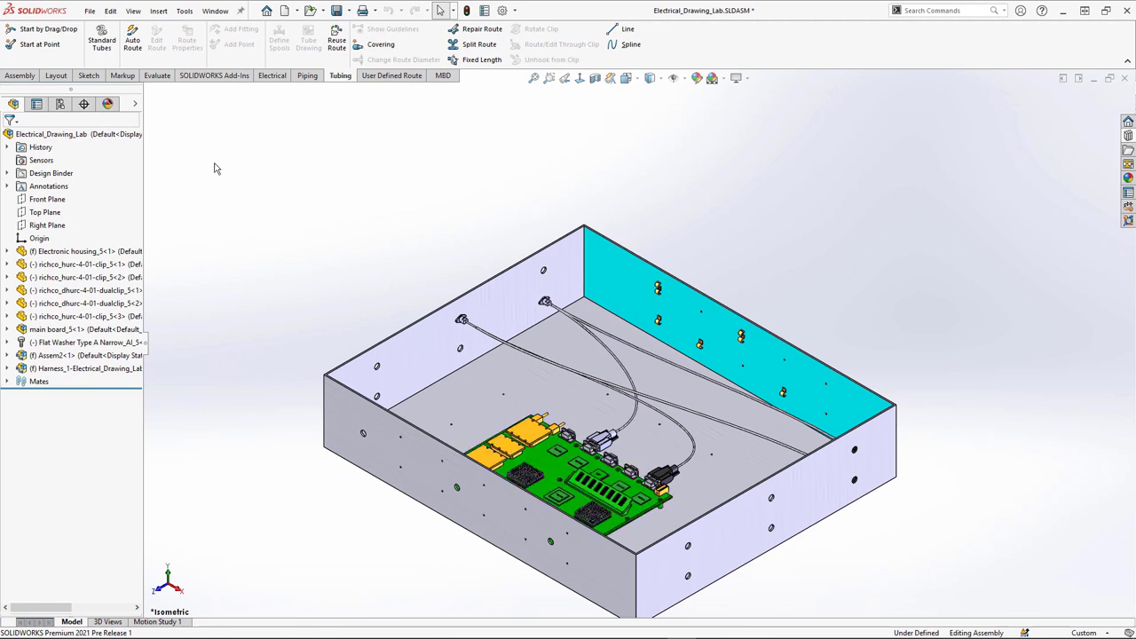
# Preview the Just case, Case and board, and Route and box display states in turn
pyautogui.click(135, 105)
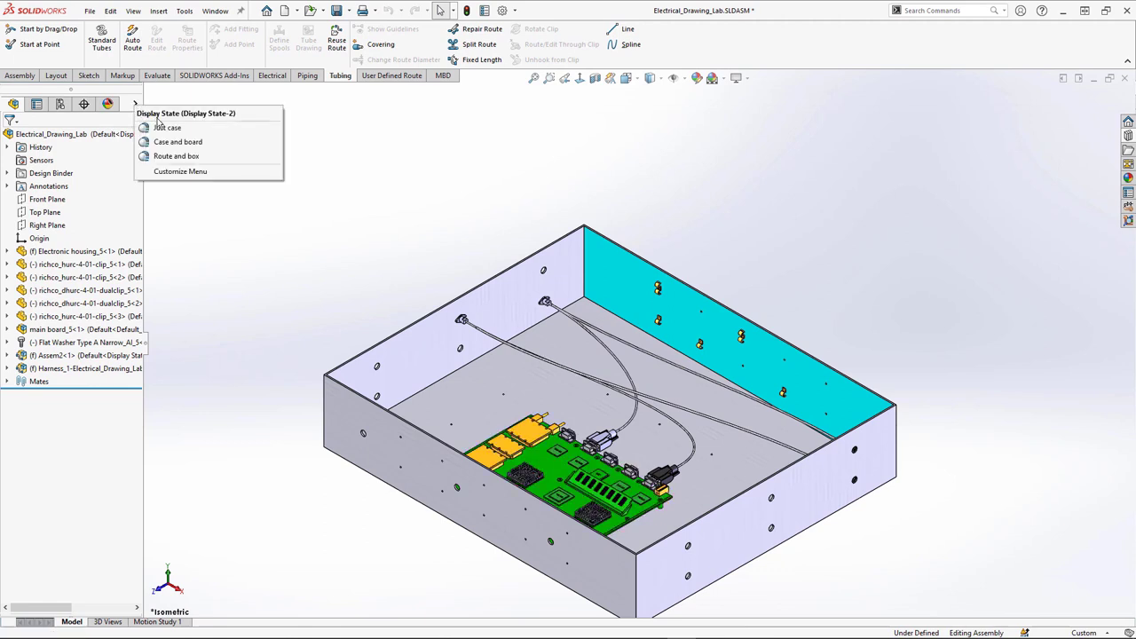
pyautogui.click(161, 130)
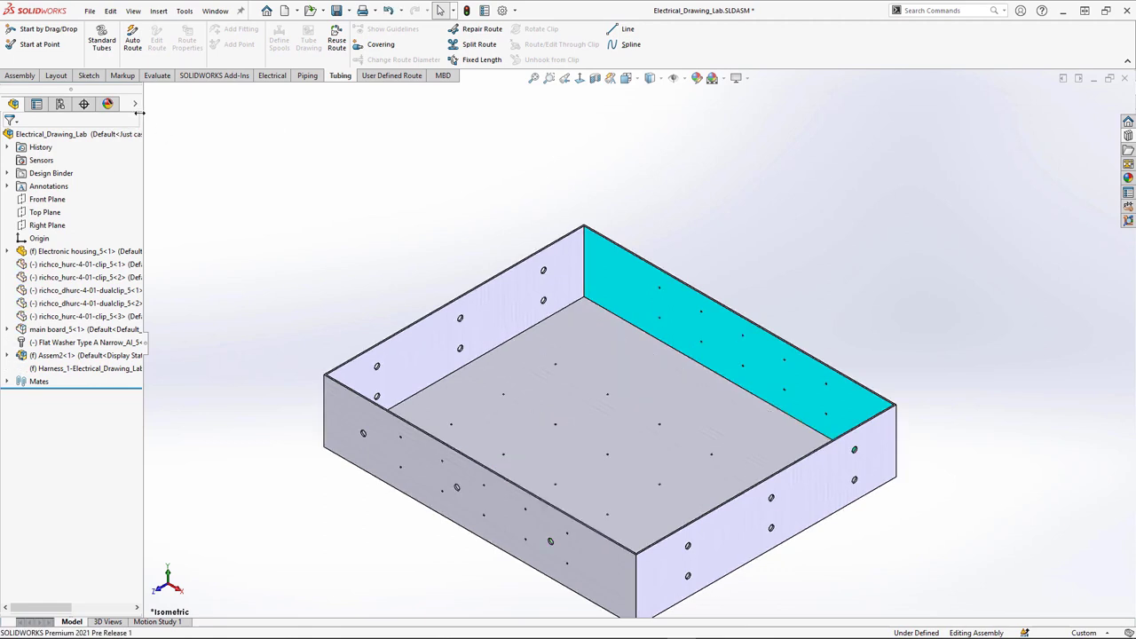
pyautogui.click(136, 105)
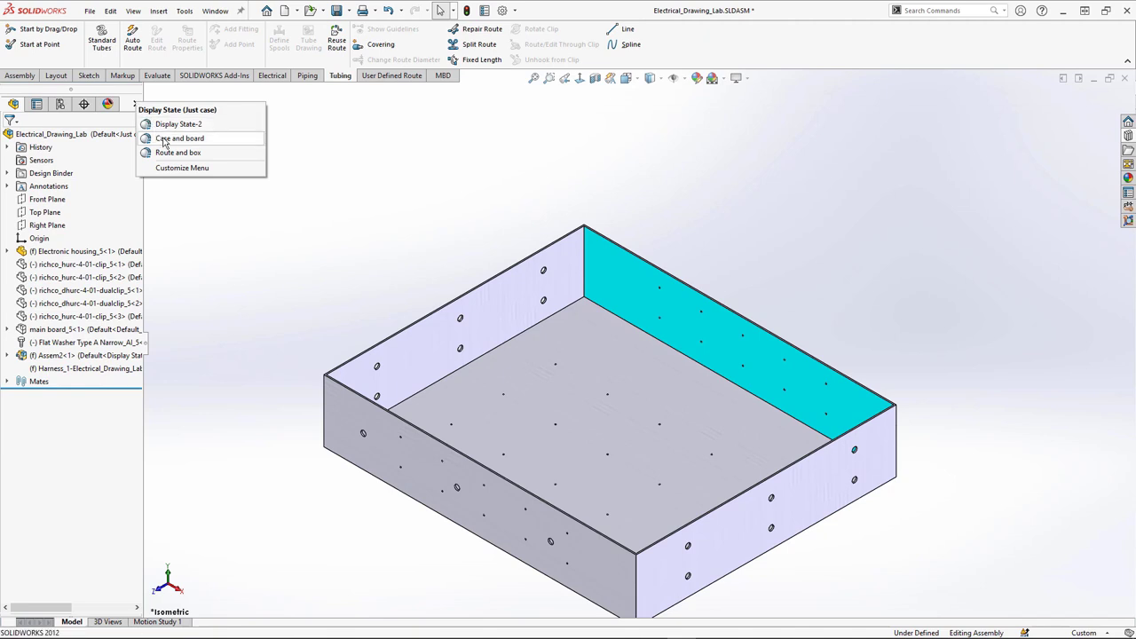
pyautogui.click(163, 140)
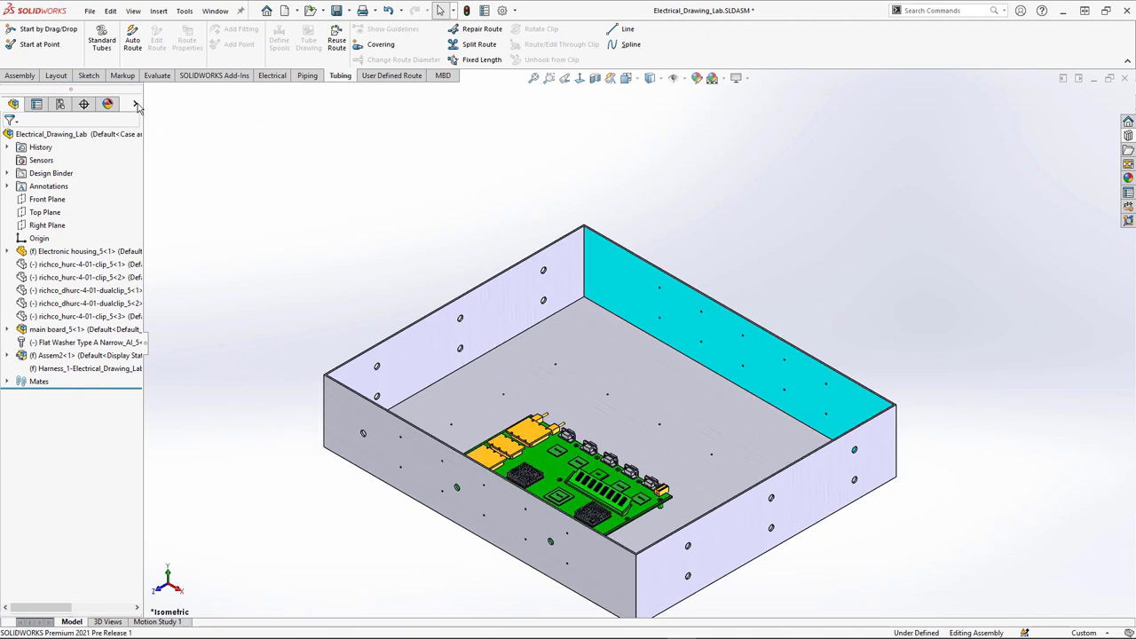
pyautogui.click(136, 105)
pyautogui.click(163, 154)
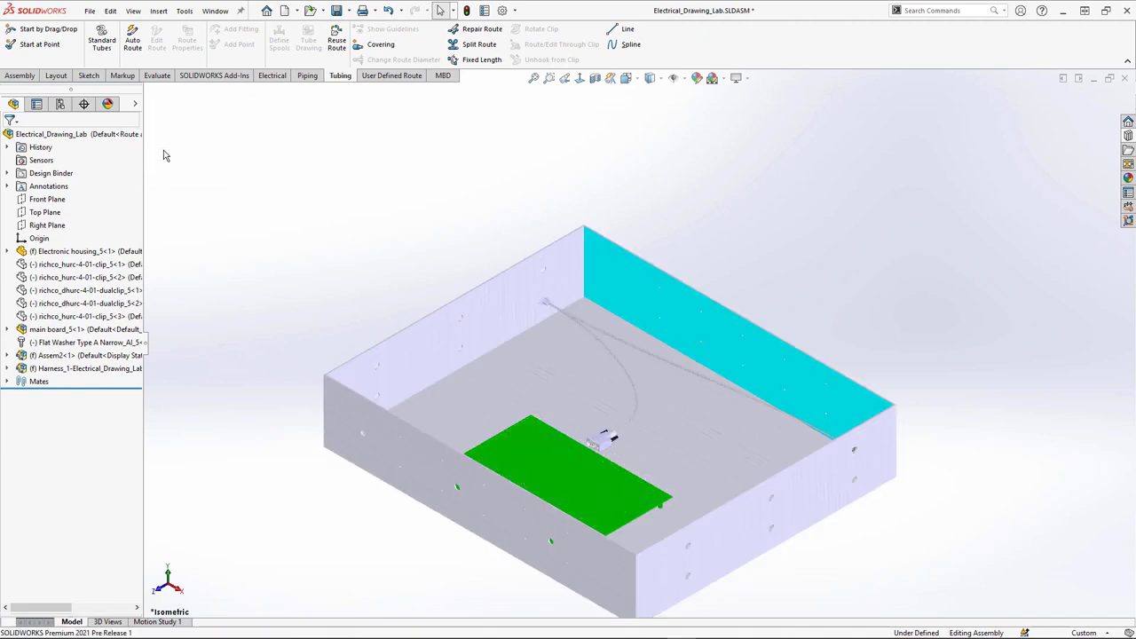
# Add a new display state from Display State-2 and rename it 'Case transparent'
pyautogui.click(60, 104)
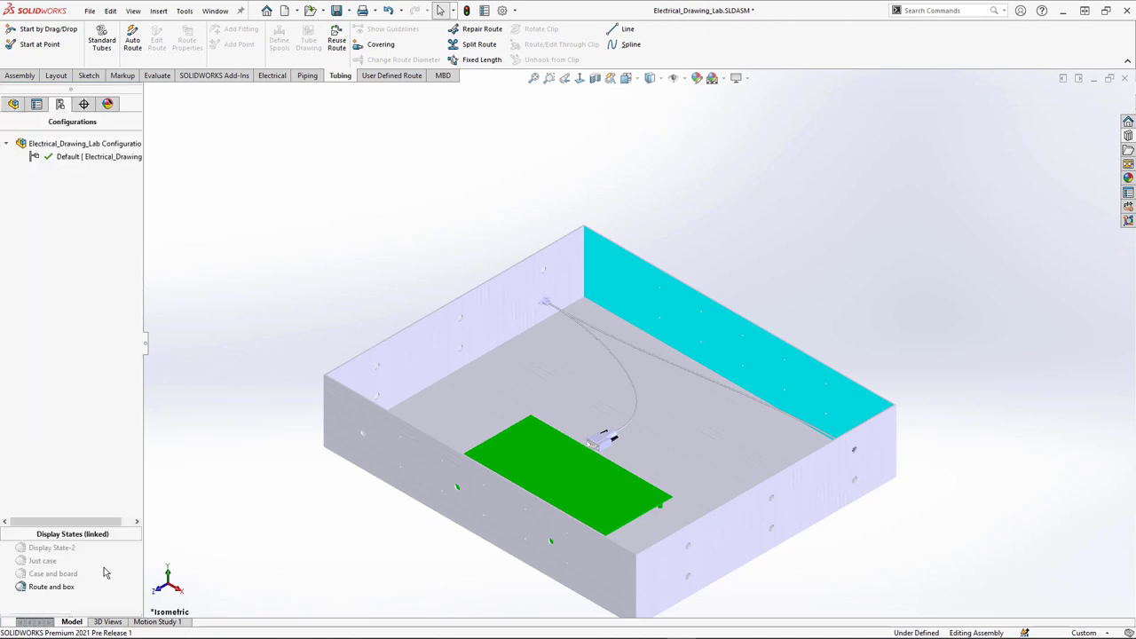
pyautogui.doubleClick(49, 548)
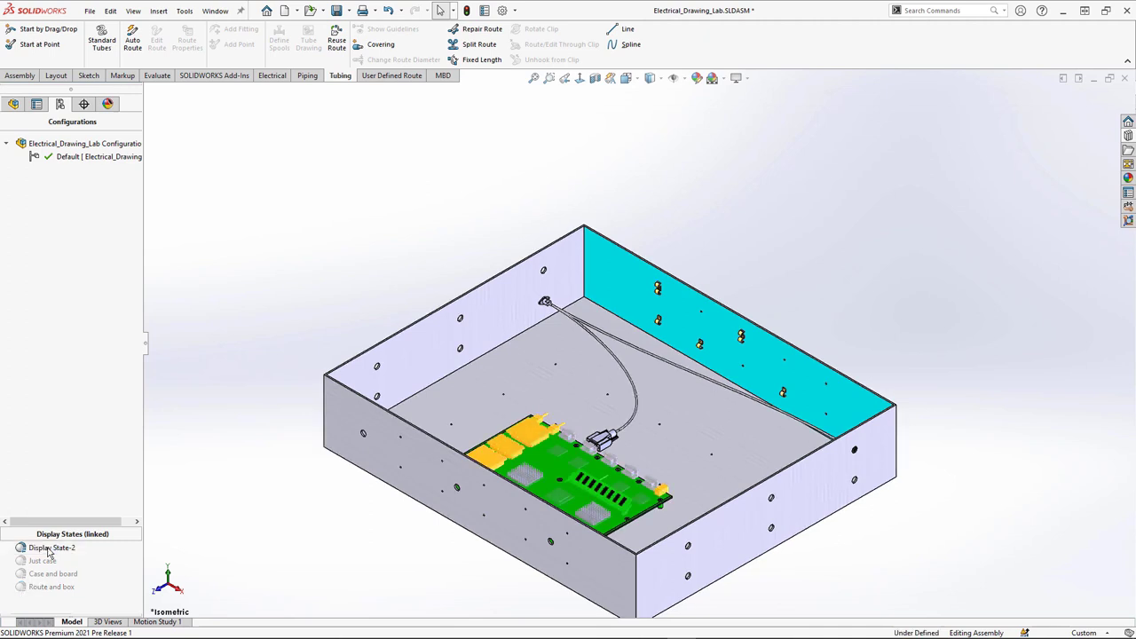
pyautogui.rightClick(49, 550)
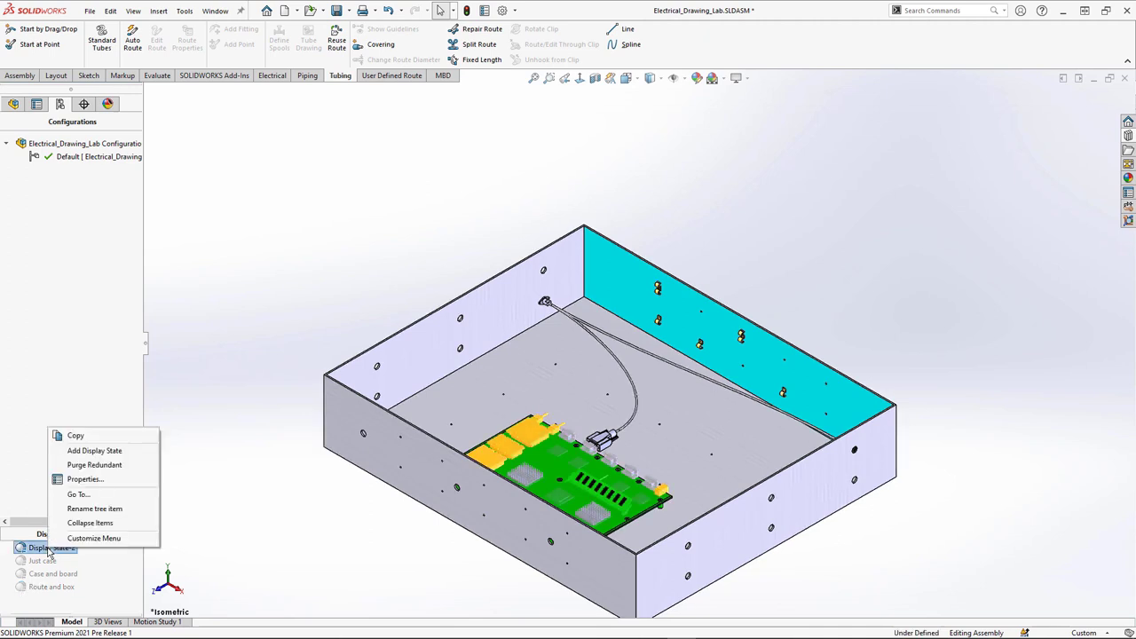
pyautogui.click(91, 451)
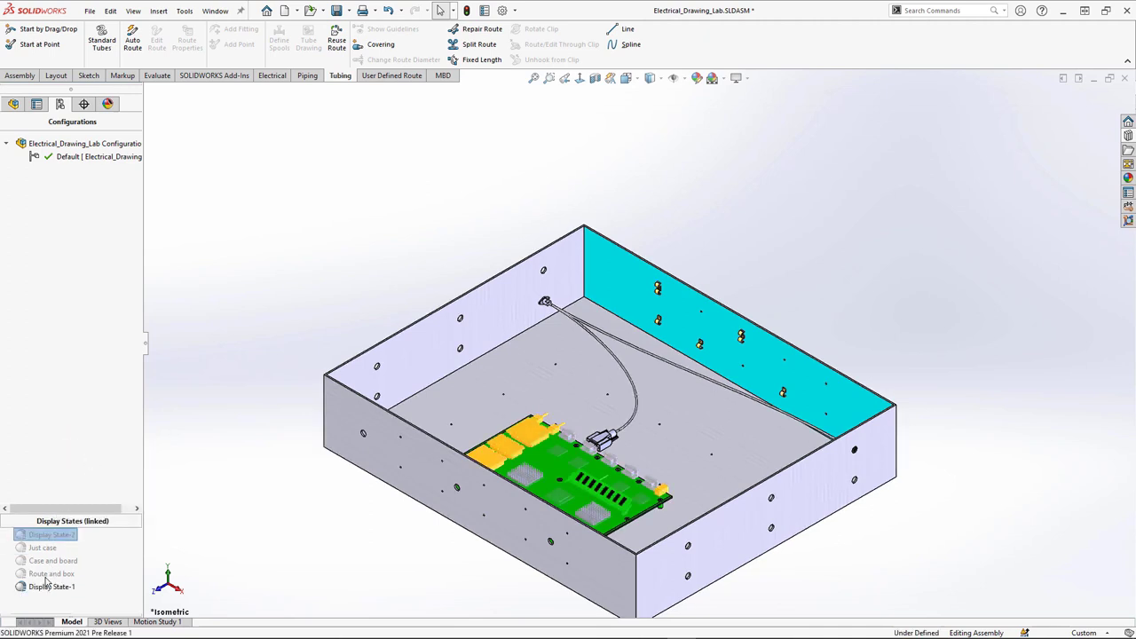
pyautogui.click(42, 587)
pyautogui.click(41, 586)
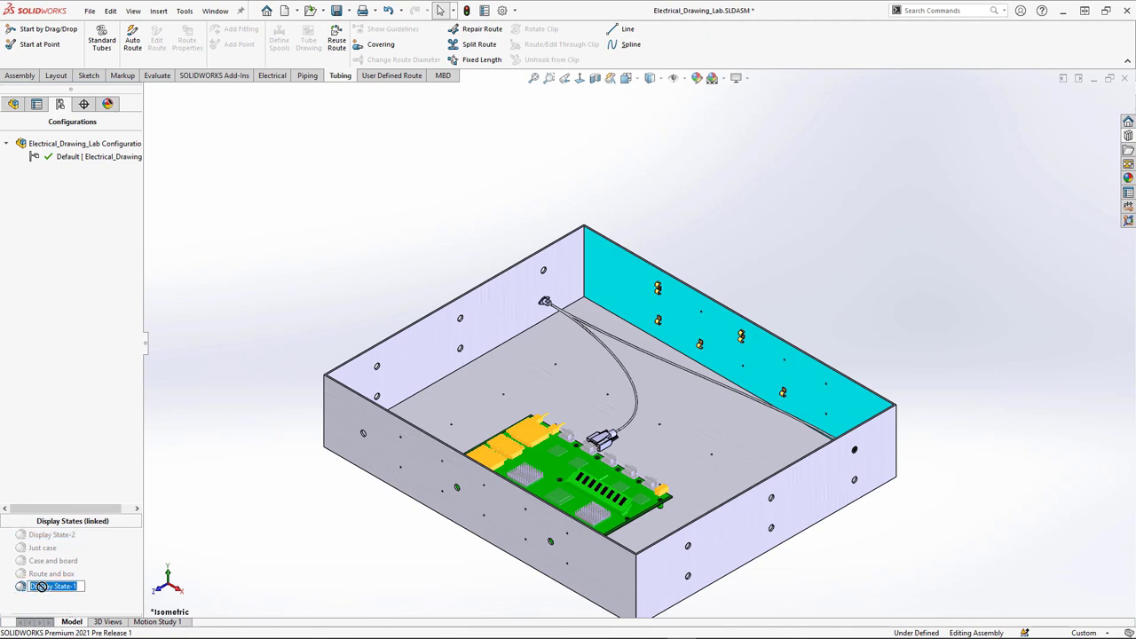
pyautogui.write('Case transparent')
pyautogui.press('Return')
# Make the Electronic housing transparent in the Case transparent display state
pyautogui.click(14, 103)
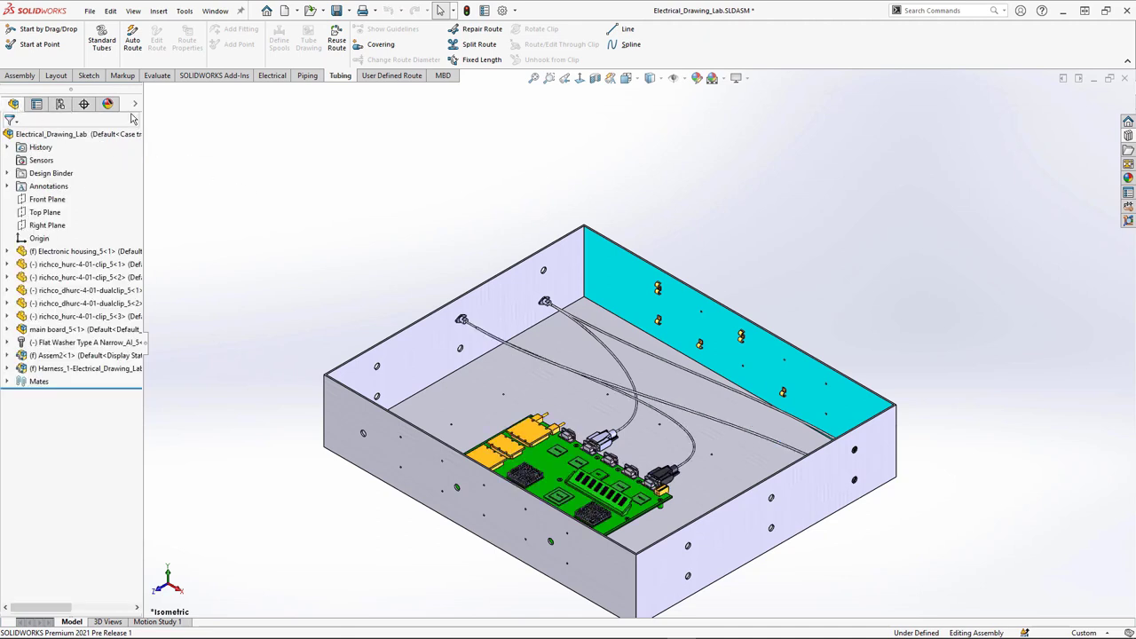
pyautogui.click(135, 104)
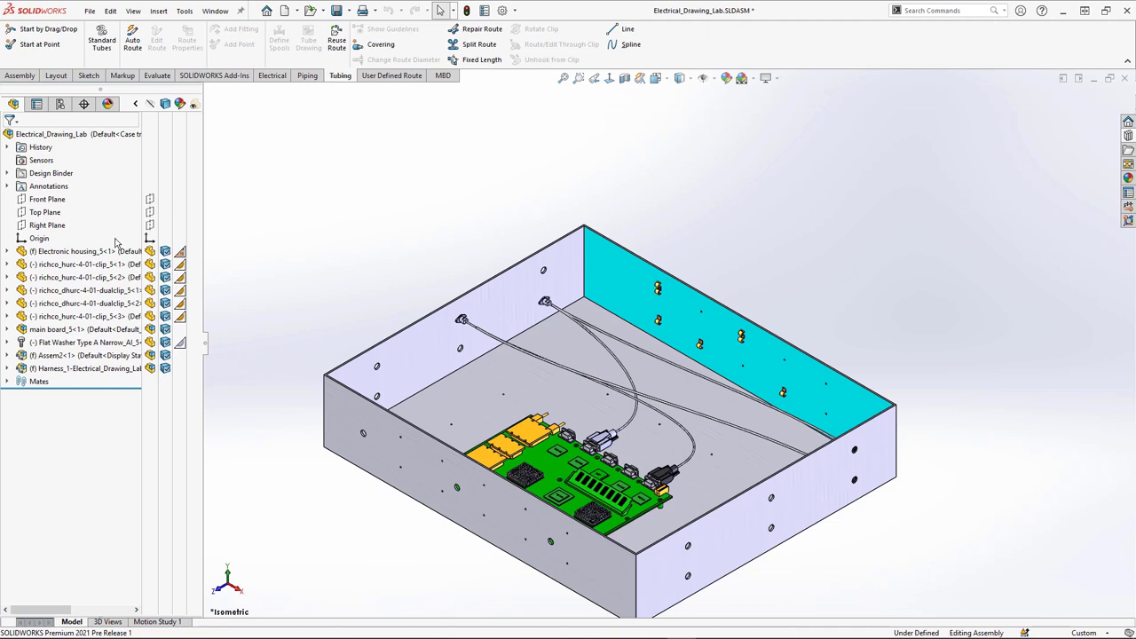
pyautogui.click(192, 252)
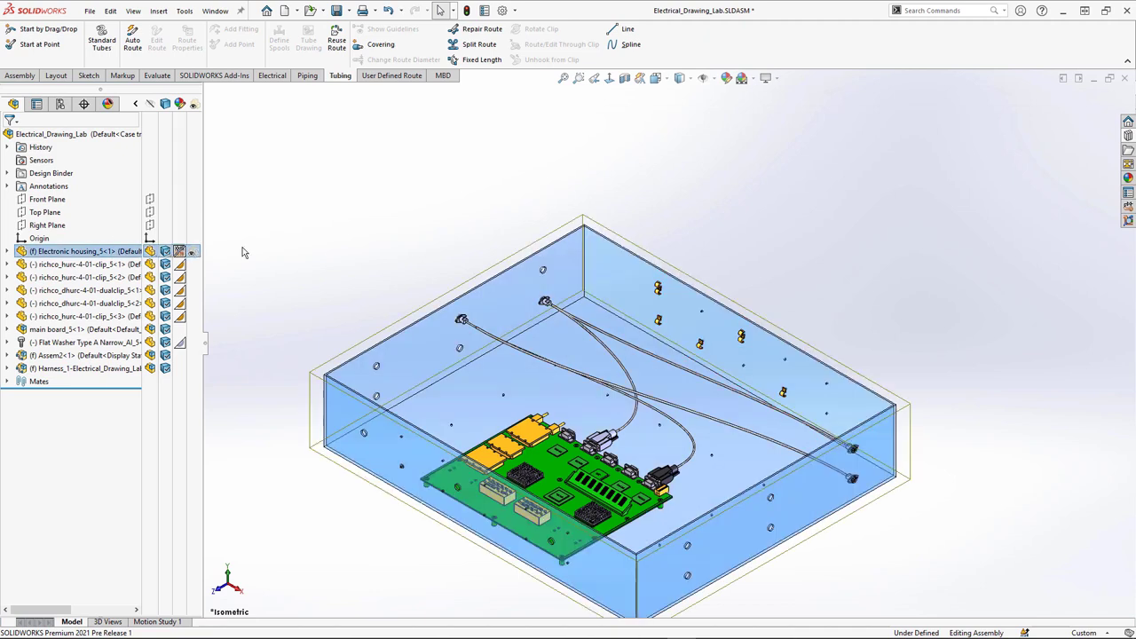
pyautogui.click(285, 236)
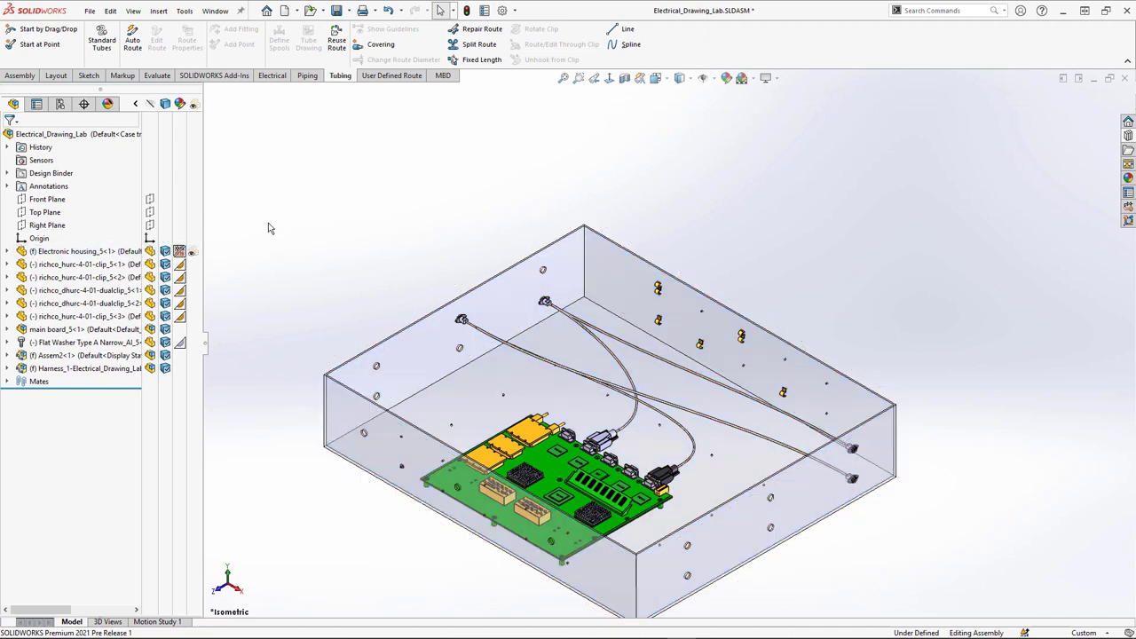
pyautogui.click(135, 104)
# Switch to Display State-2, then to the Case and board display state
pyautogui.rightClick(134, 104)
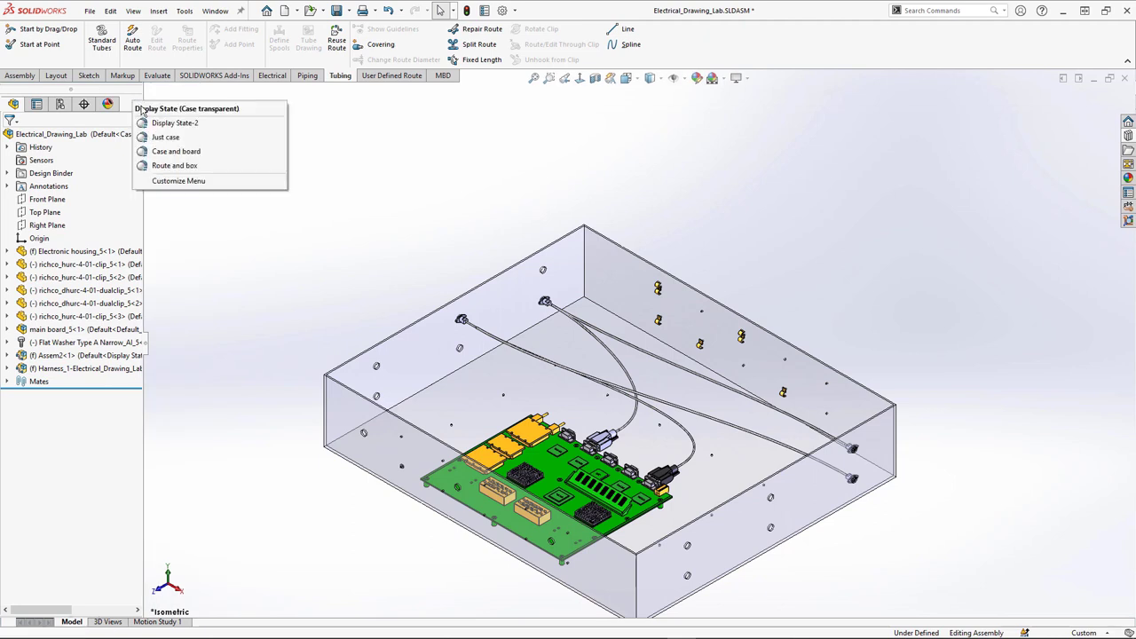
pyautogui.click(163, 125)
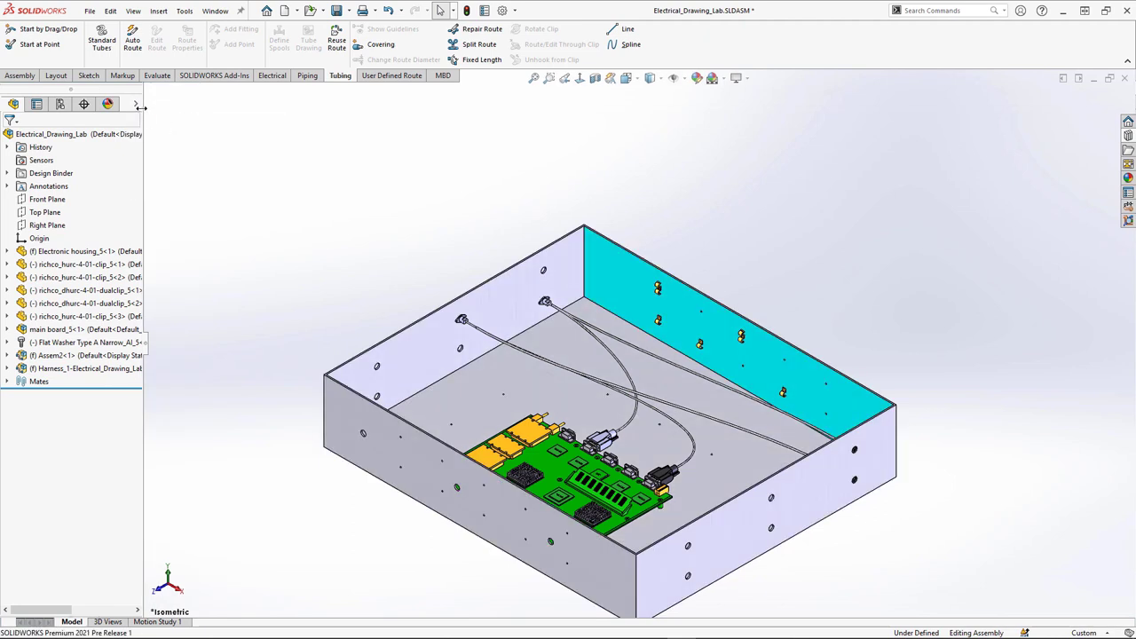
pyautogui.rightClick(136, 105)
pyautogui.click(173, 140)
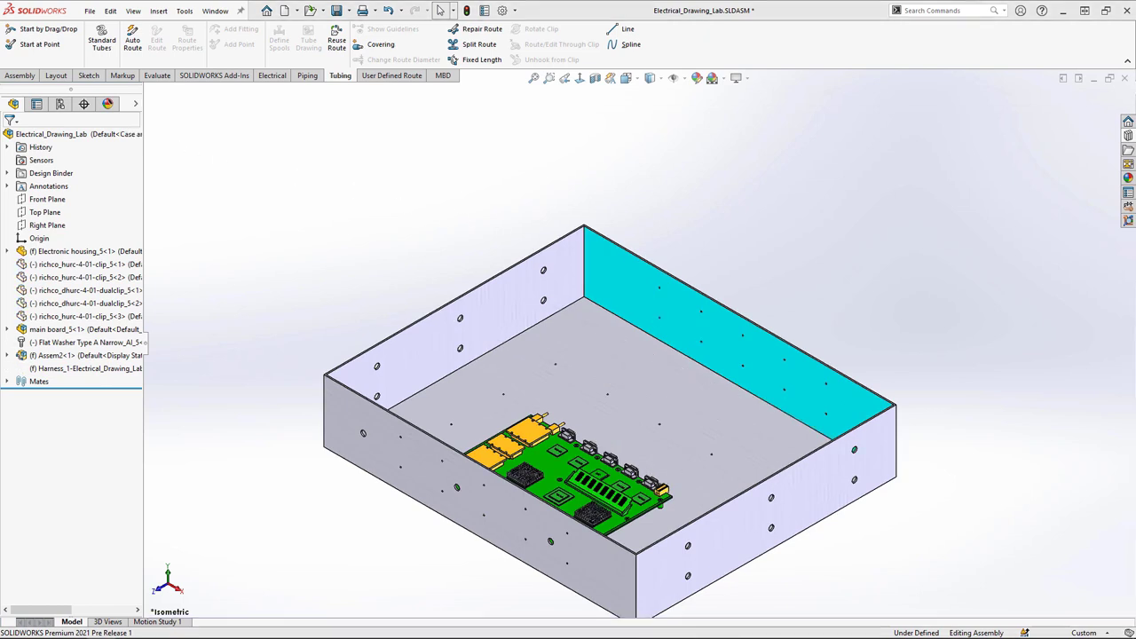
# Bring the goengineer.com browser window over SOLIDWORKS and maximize it
pyautogui.moveTo(1134, 53); pyautogui.dragTo(612, 64)
pyautogui.doubleClick(613, 64)
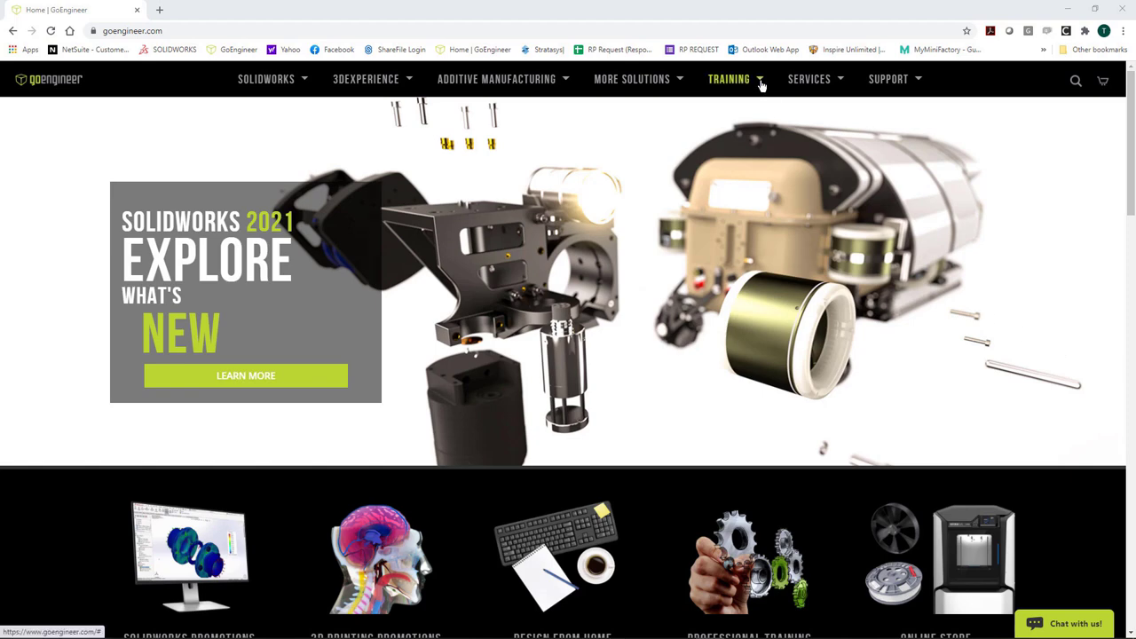
# Open GoEngineer's training Course Catalog and scroll down to the Routing: Electrical course
pyautogui.click(760, 82)
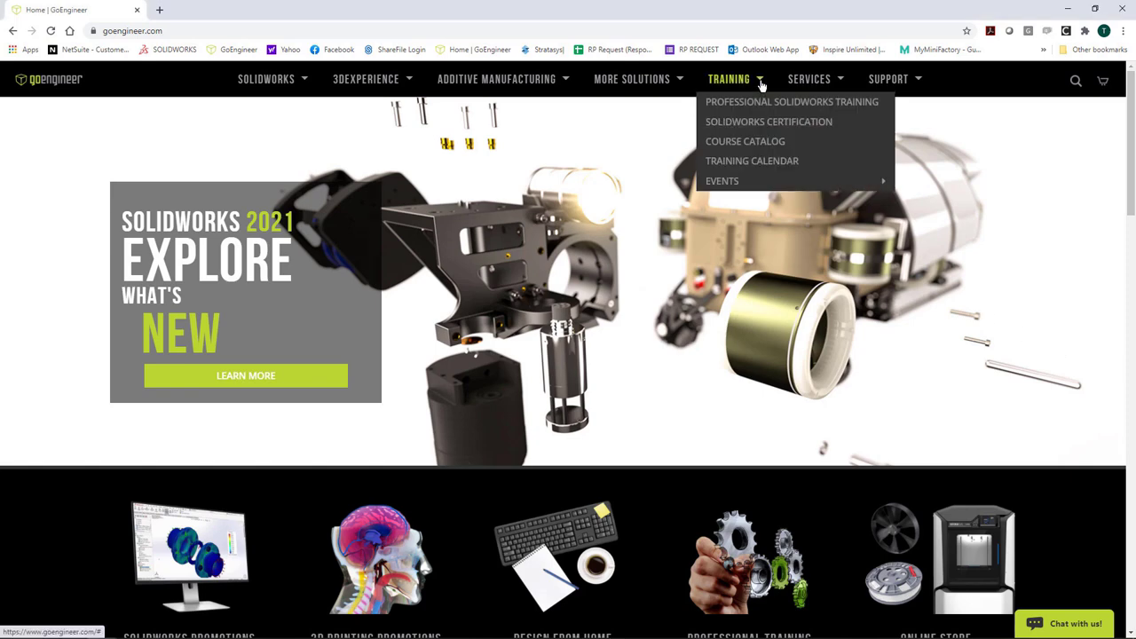
pyautogui.click(823, 144)
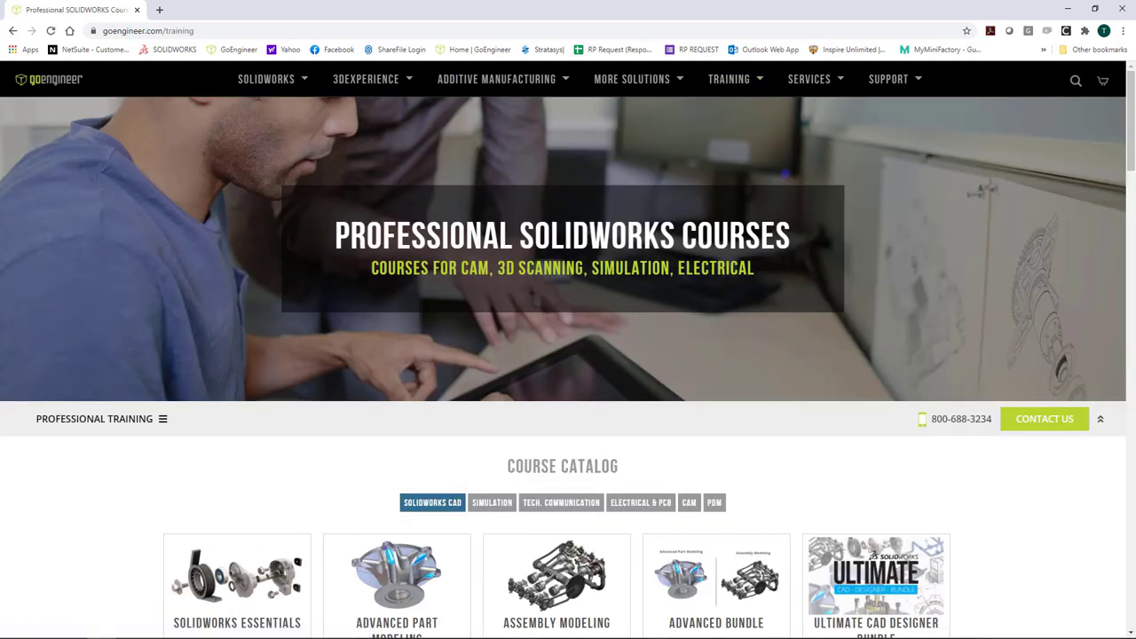
pyautogui.scroll(-5, 771, 293)
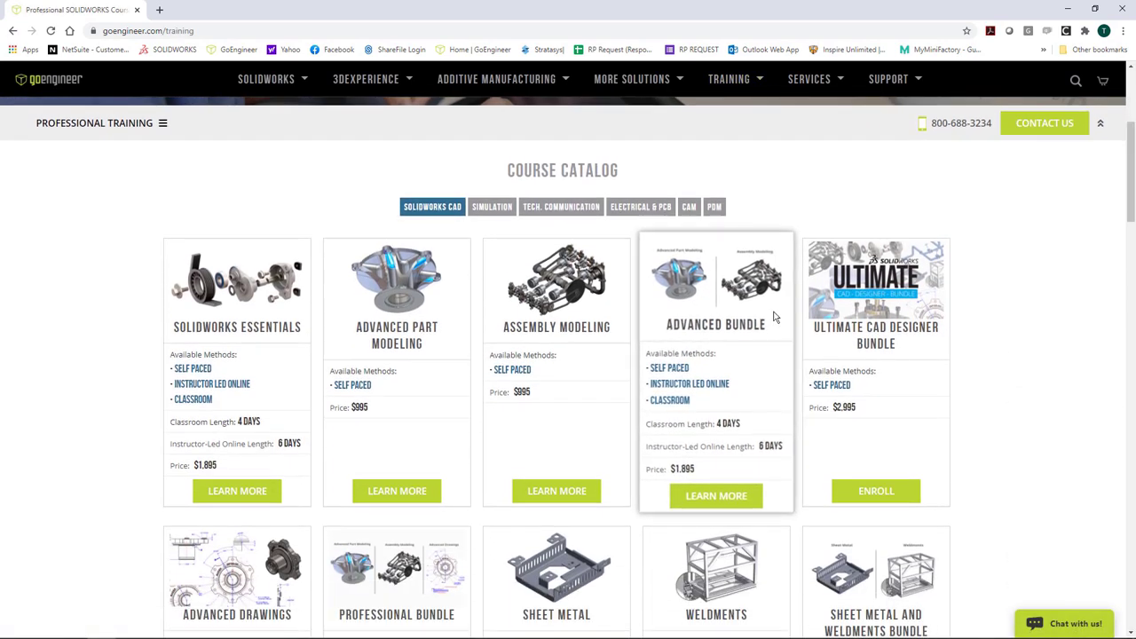
pyautogui.scroll(-3, 783, 325)
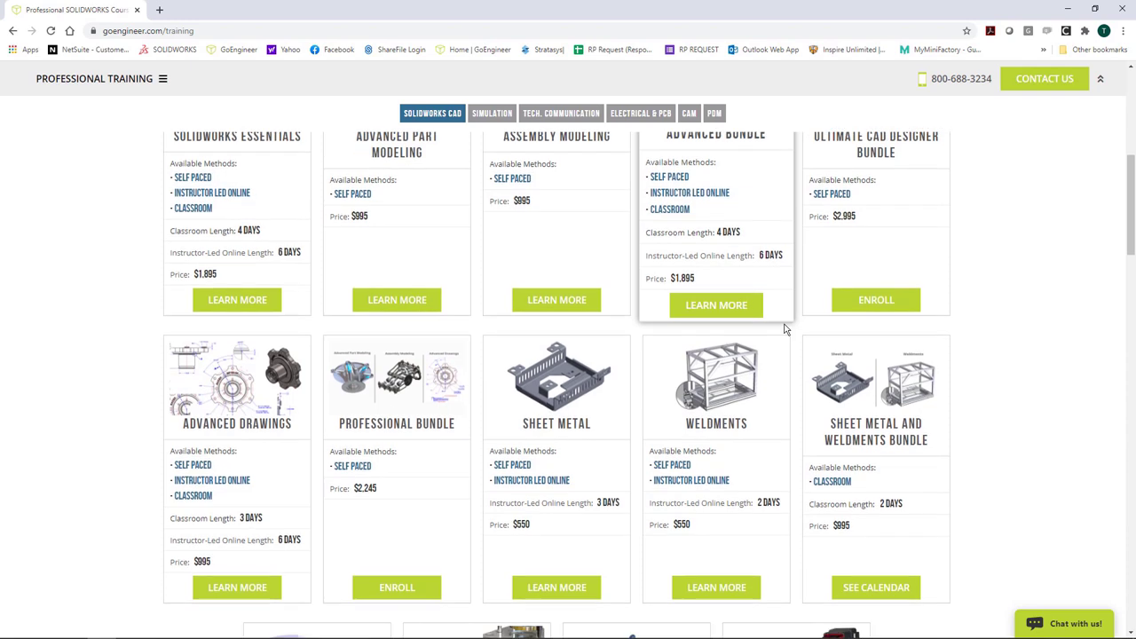
pyautogui.scroll(-2, 792, 333)
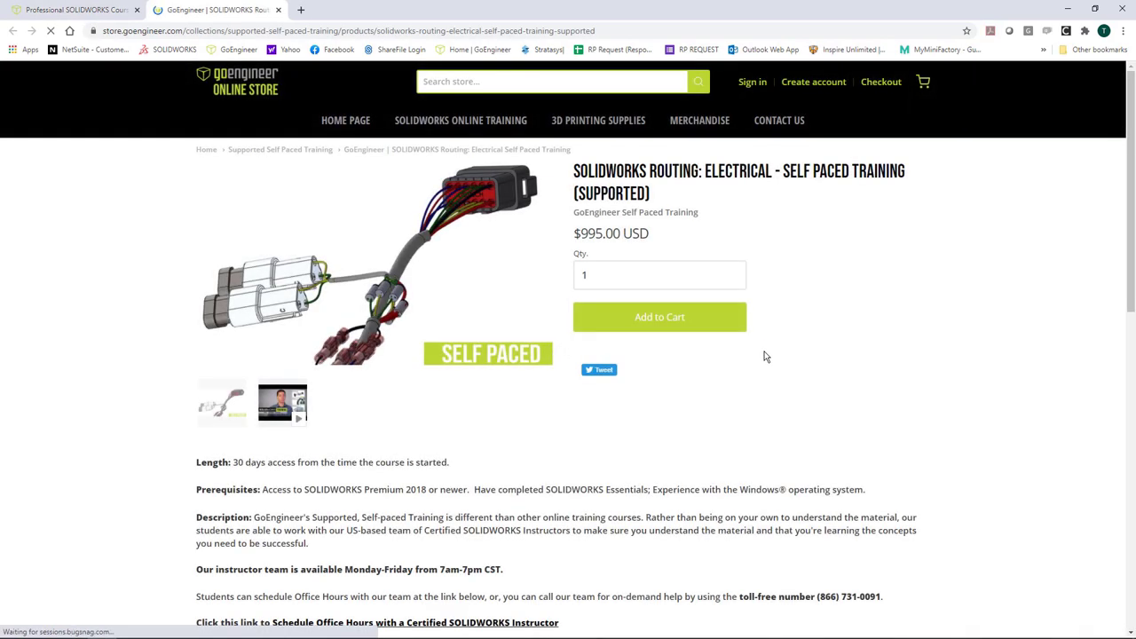
# Scroll through the Routing: Electrical self-paced course page, then go back to the GoEngineer home page
pyautogui.scroll(-2, 765, 358)
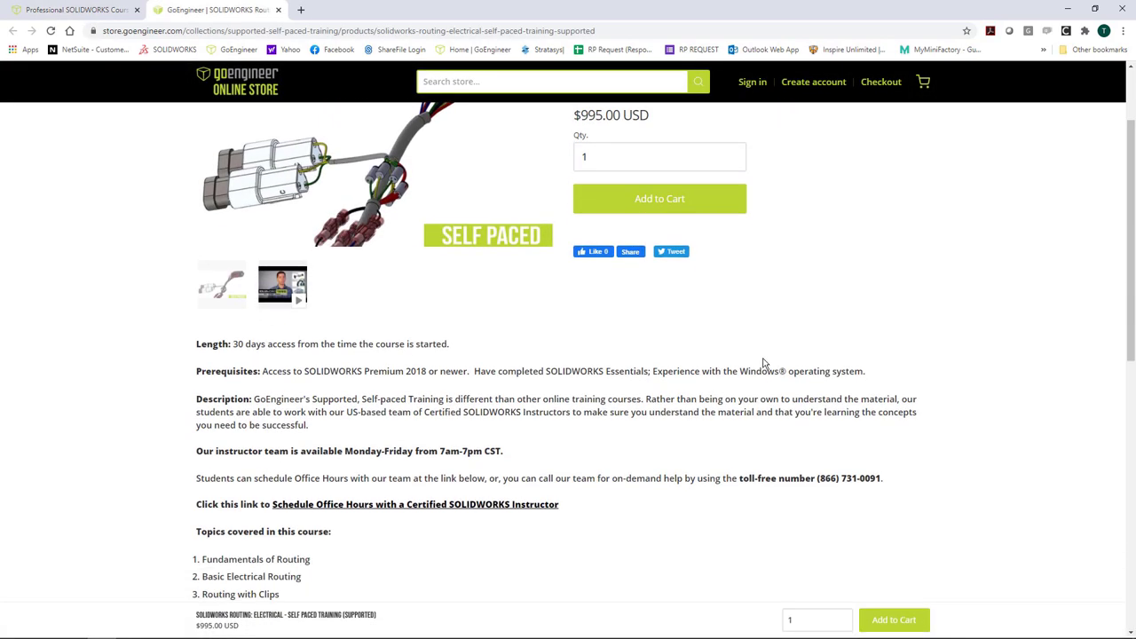
pyautogui.scroll(-2, 763, 363)
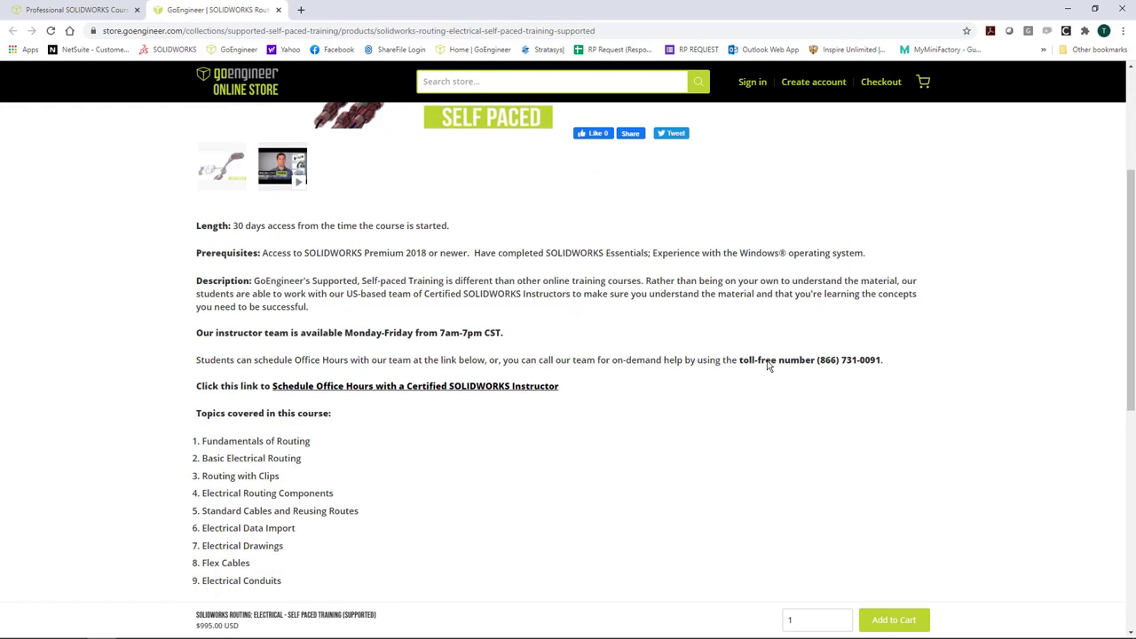
pyautogui.scroll(-2, 738, 361)
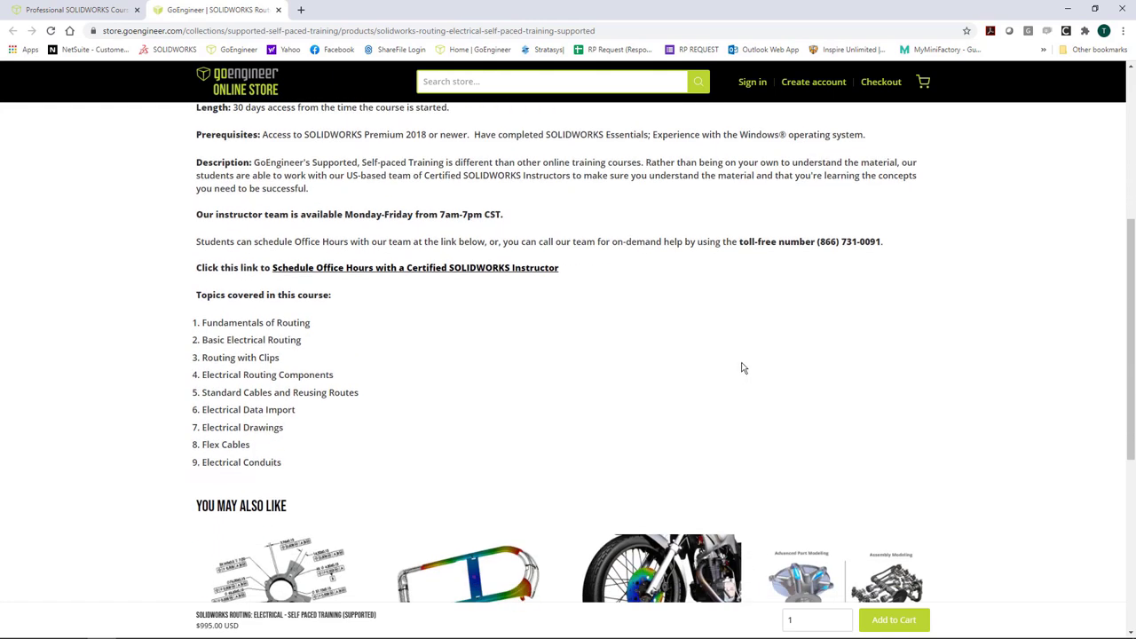
pyautogui.scroll(-3, 743, 368)
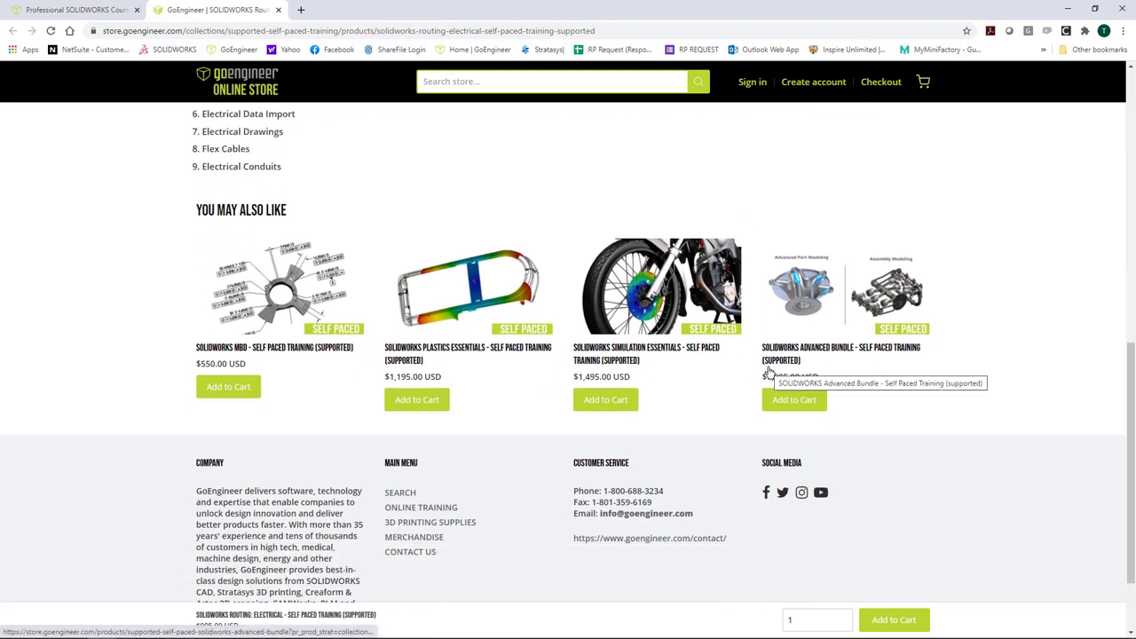
pyautogui.scroll(2, 769, 373)
pyautogui.scroll(5, 768, 373)
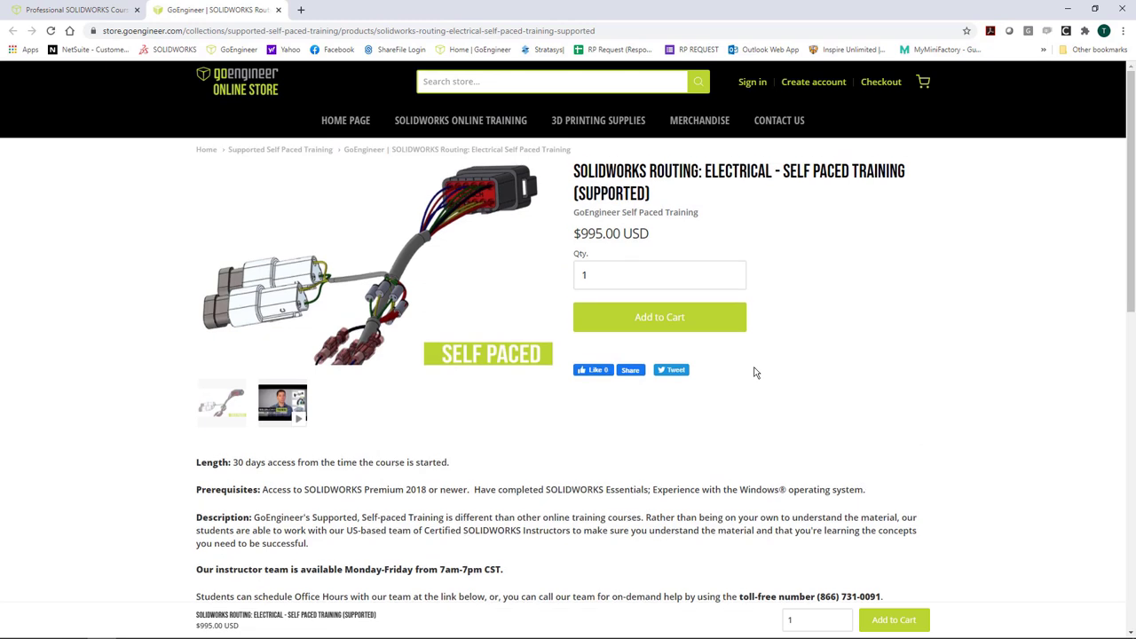
pyautogui.click(236, 51)
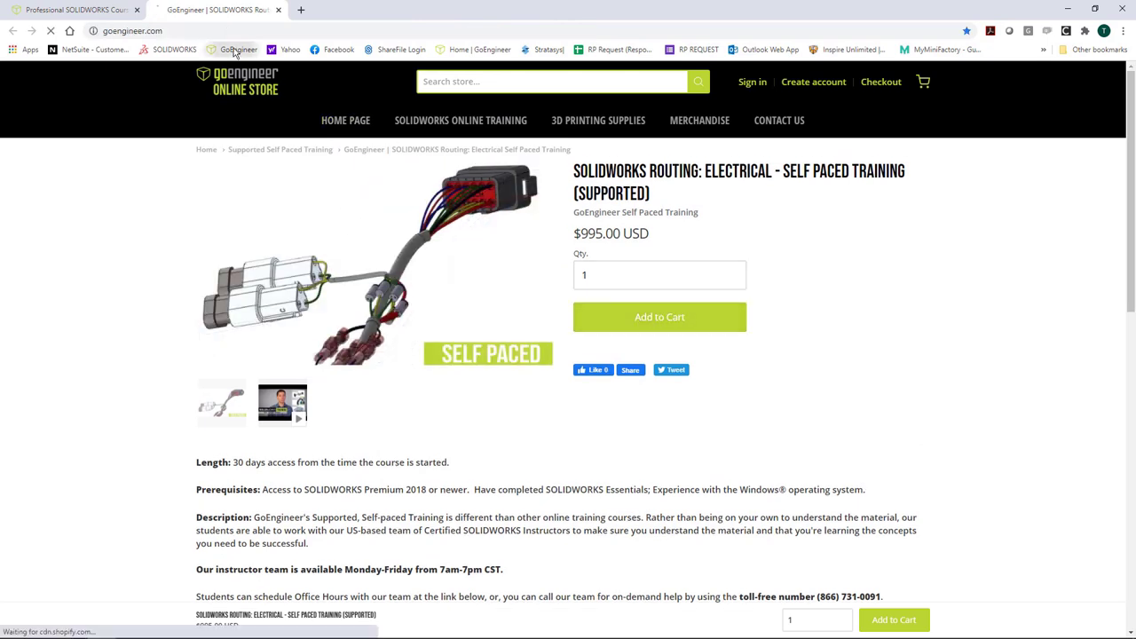